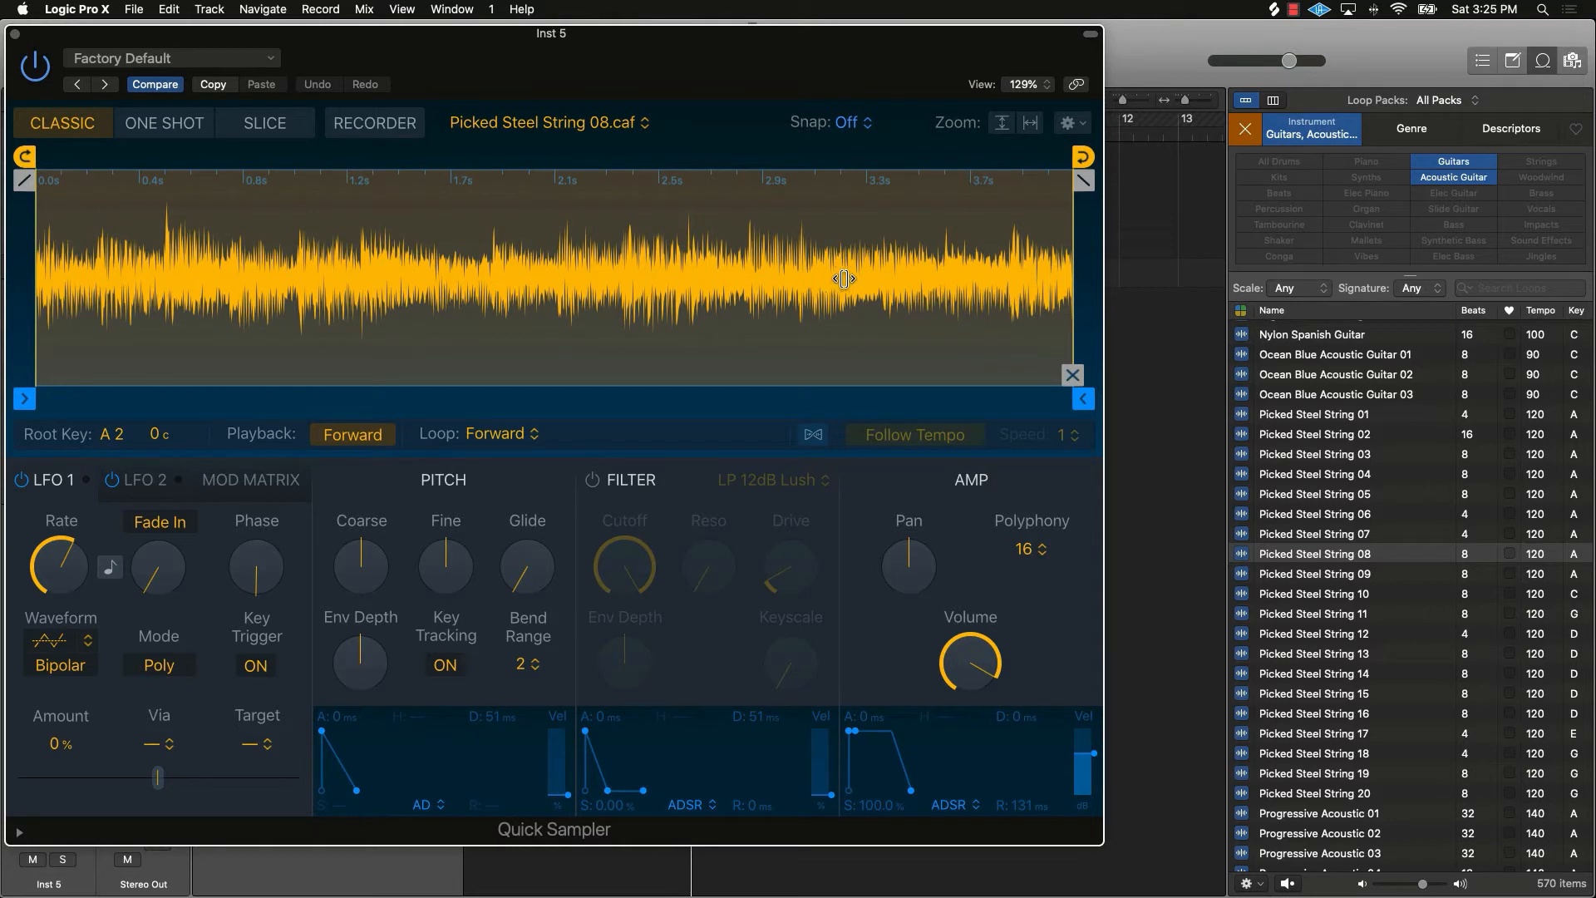
Step: Hide the Loop Browser and reposition the Quick Sampler window over the tracks area
drag(872, 74, 927, 80)
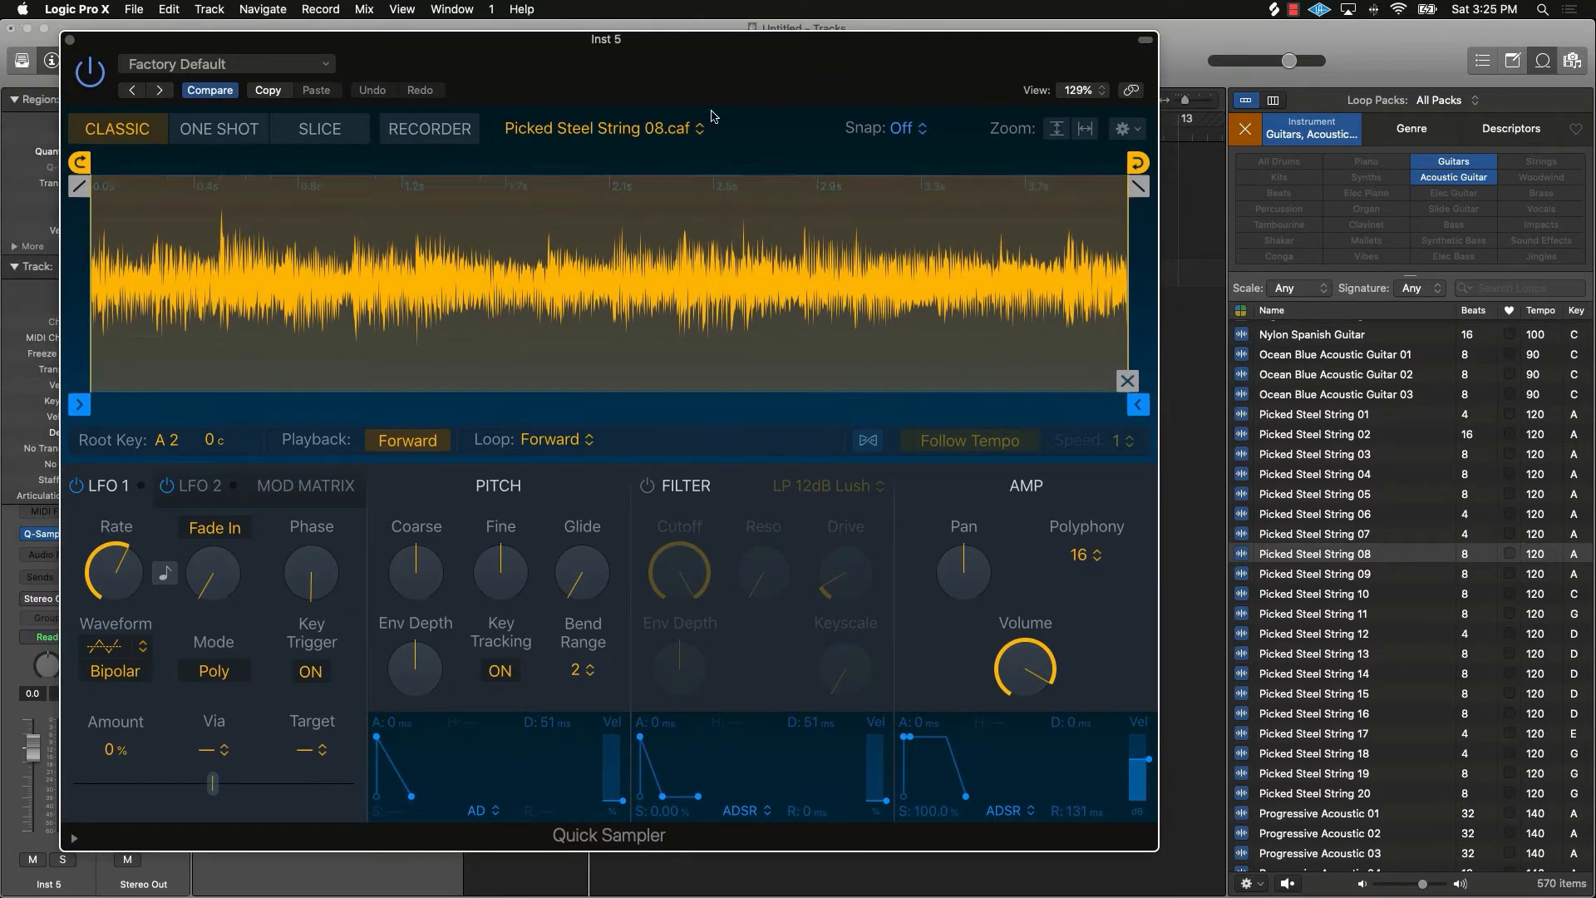
click(1543, 60)
drag(994, 77, 1337, 245)
click(560, 60)
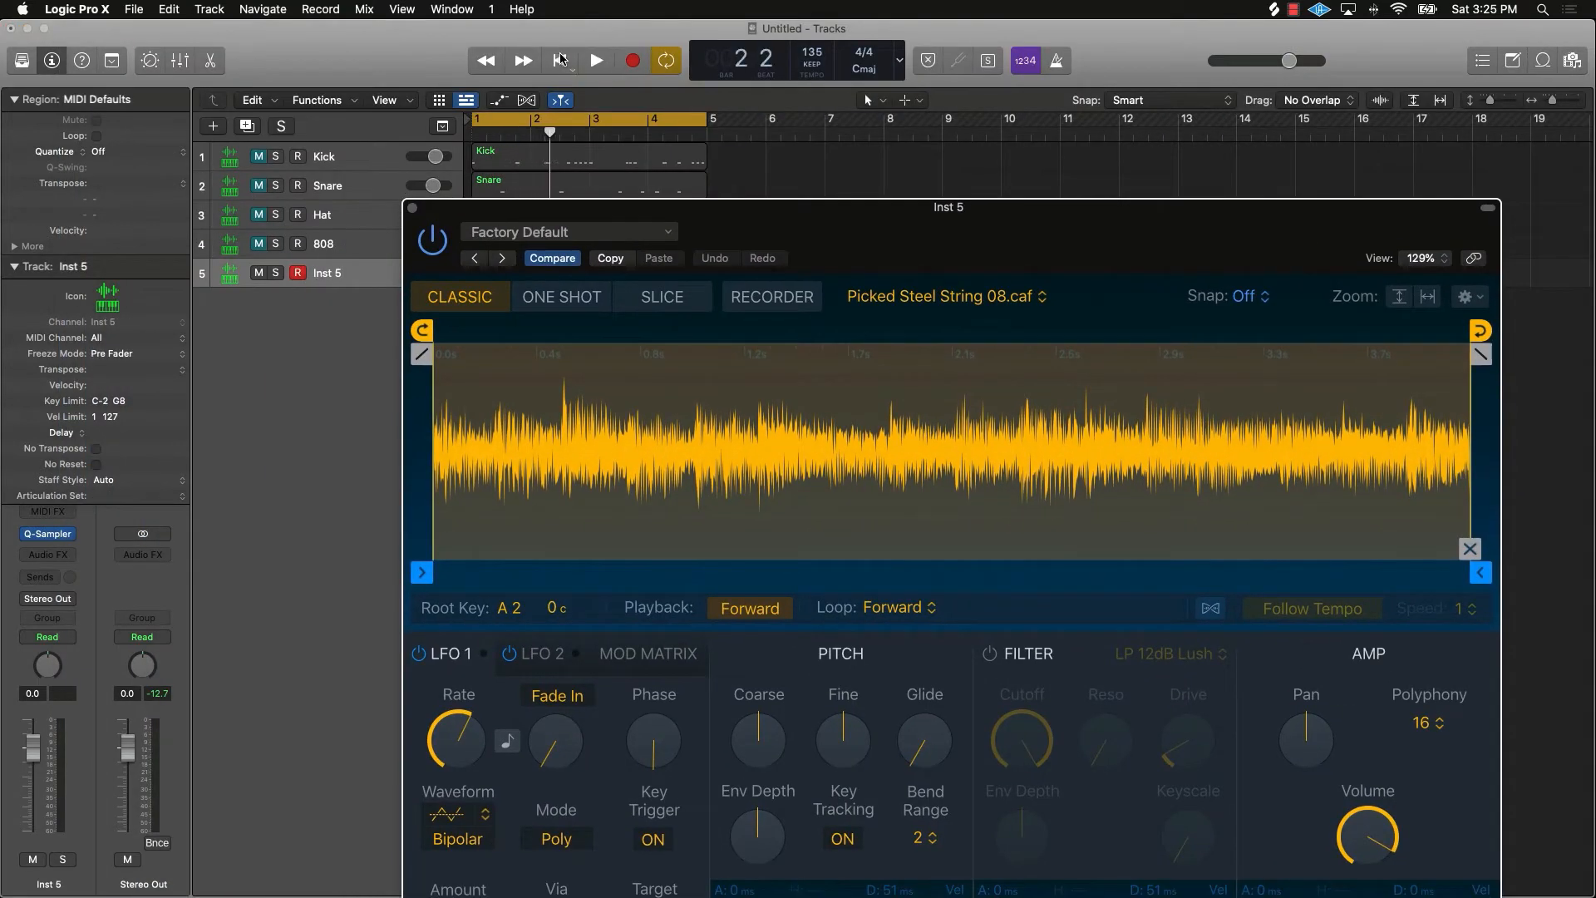
drag(781, 223, 653, 53)
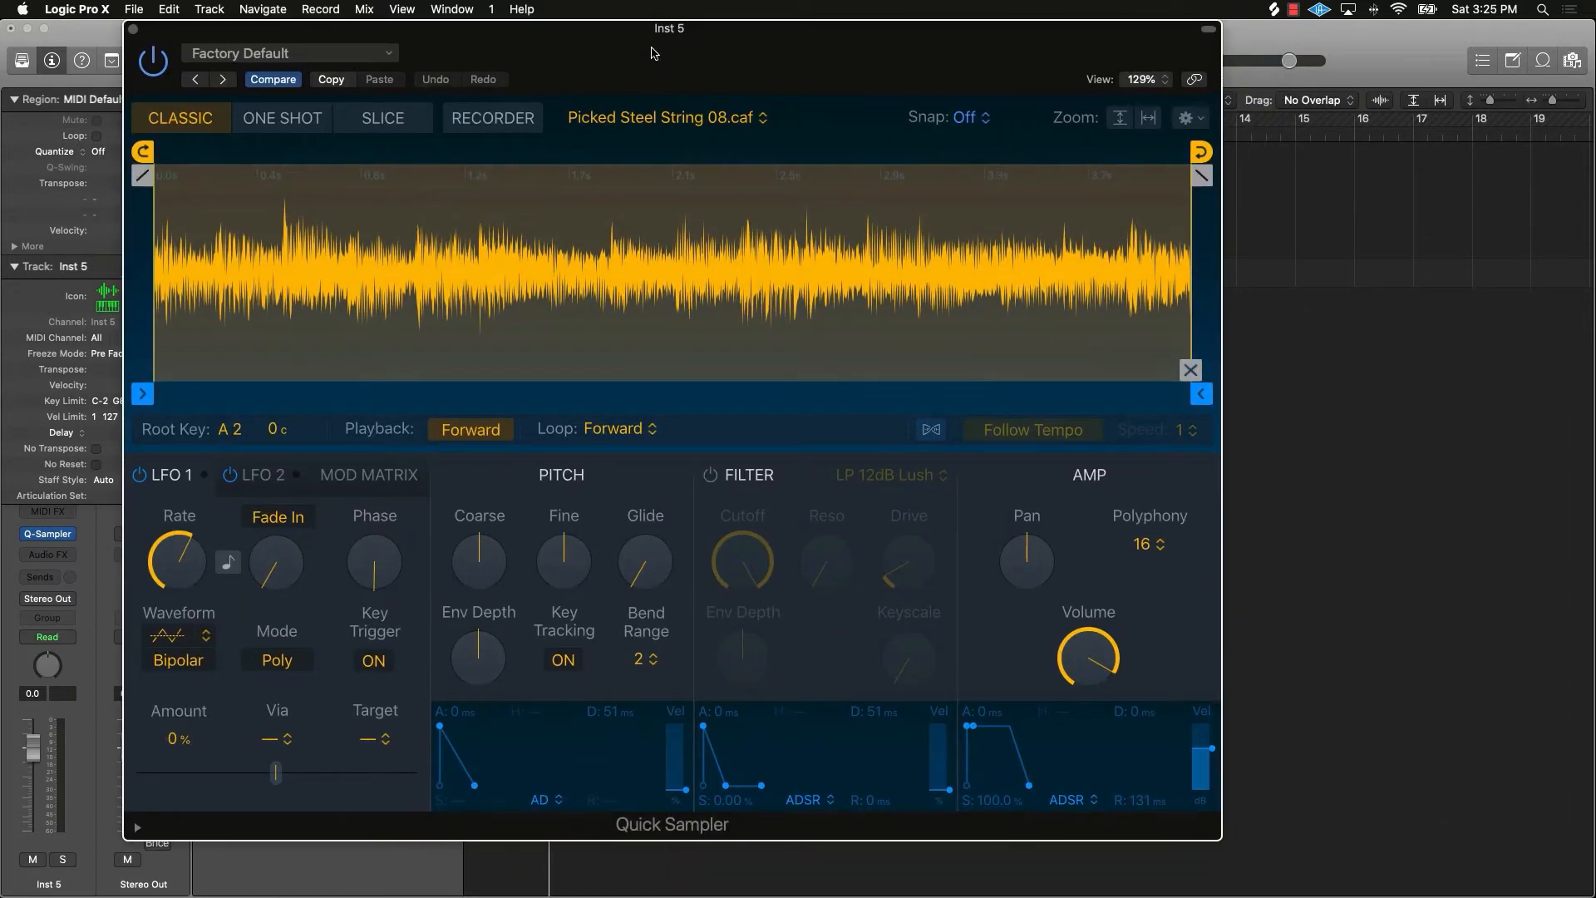
Step: Open the Musical Typing keyboard and arrange it beside the Quick Sampler window
key(super+k)
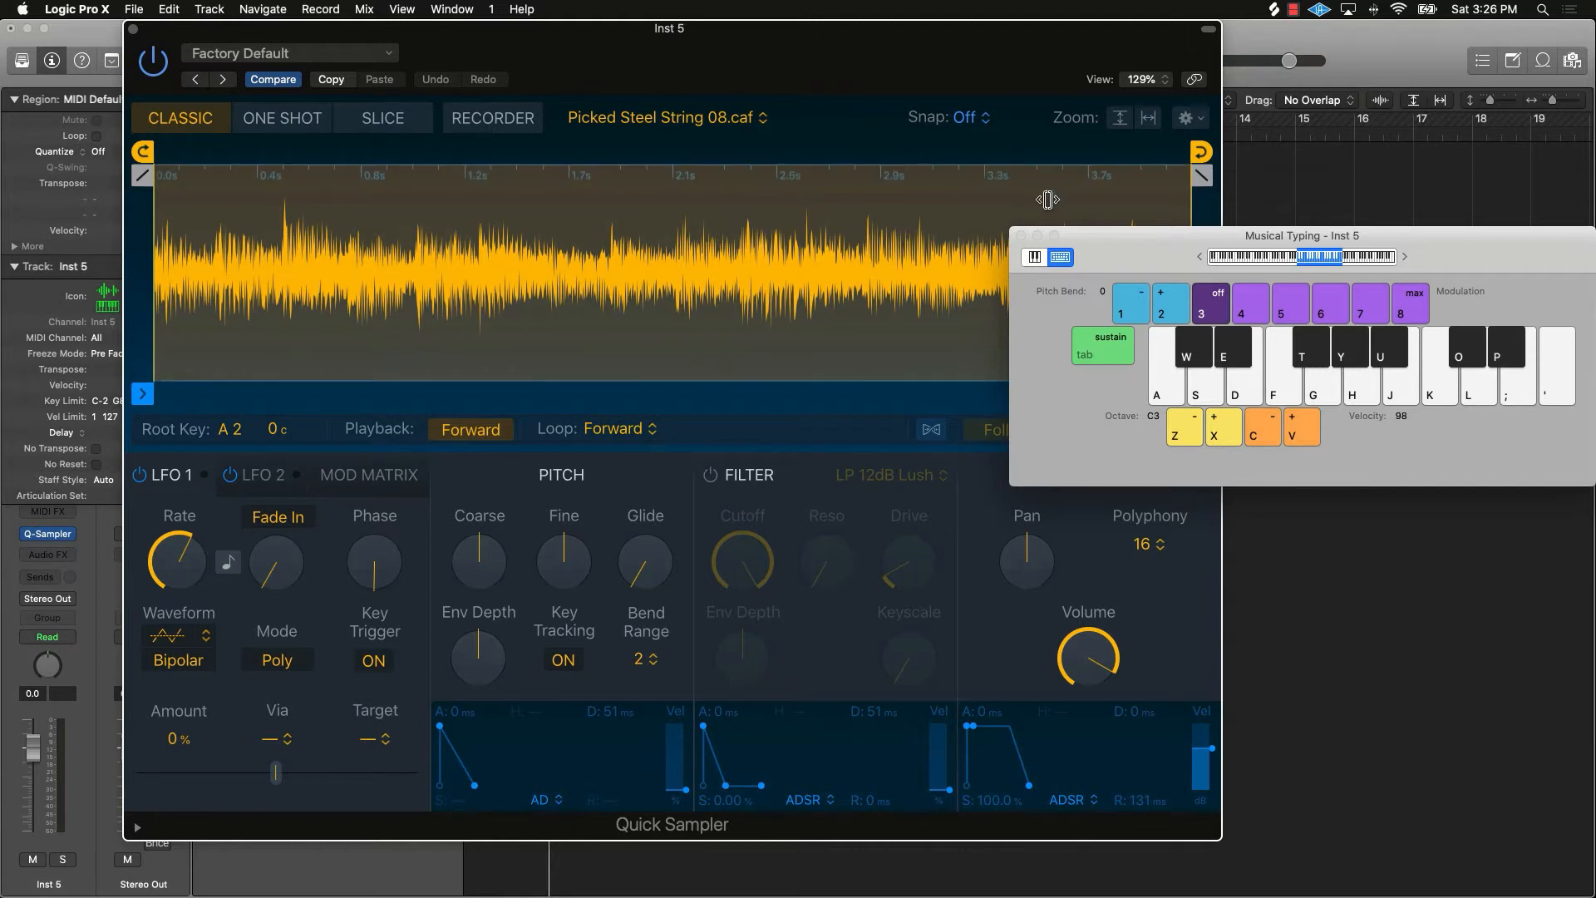
drag(1114, 250, 1208, 12)
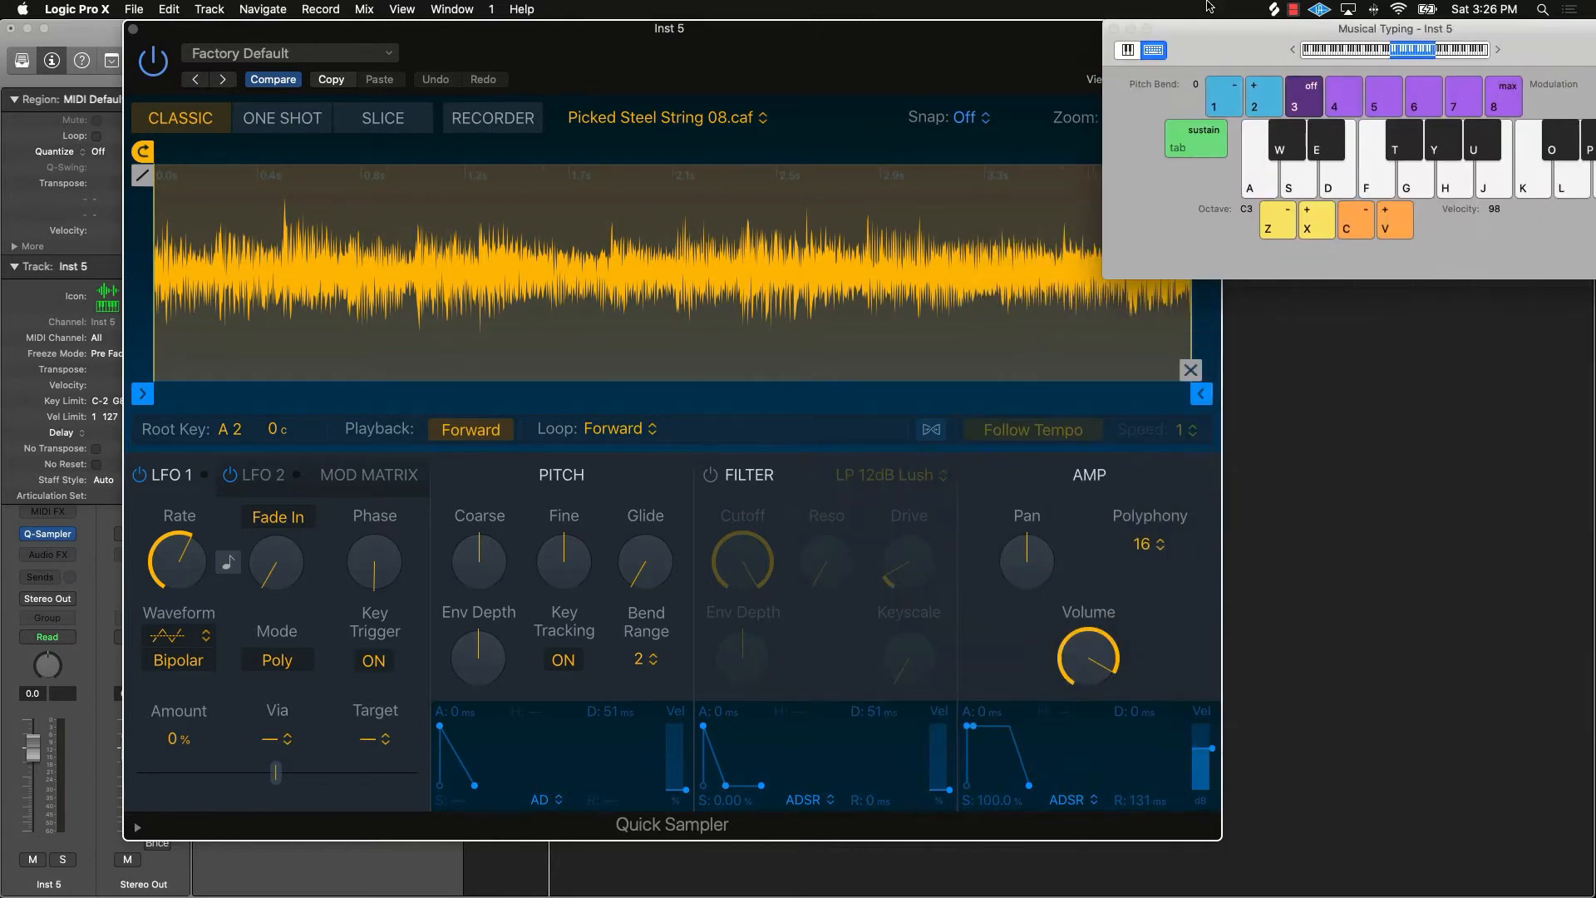
drag(942, 43, 820, 44)
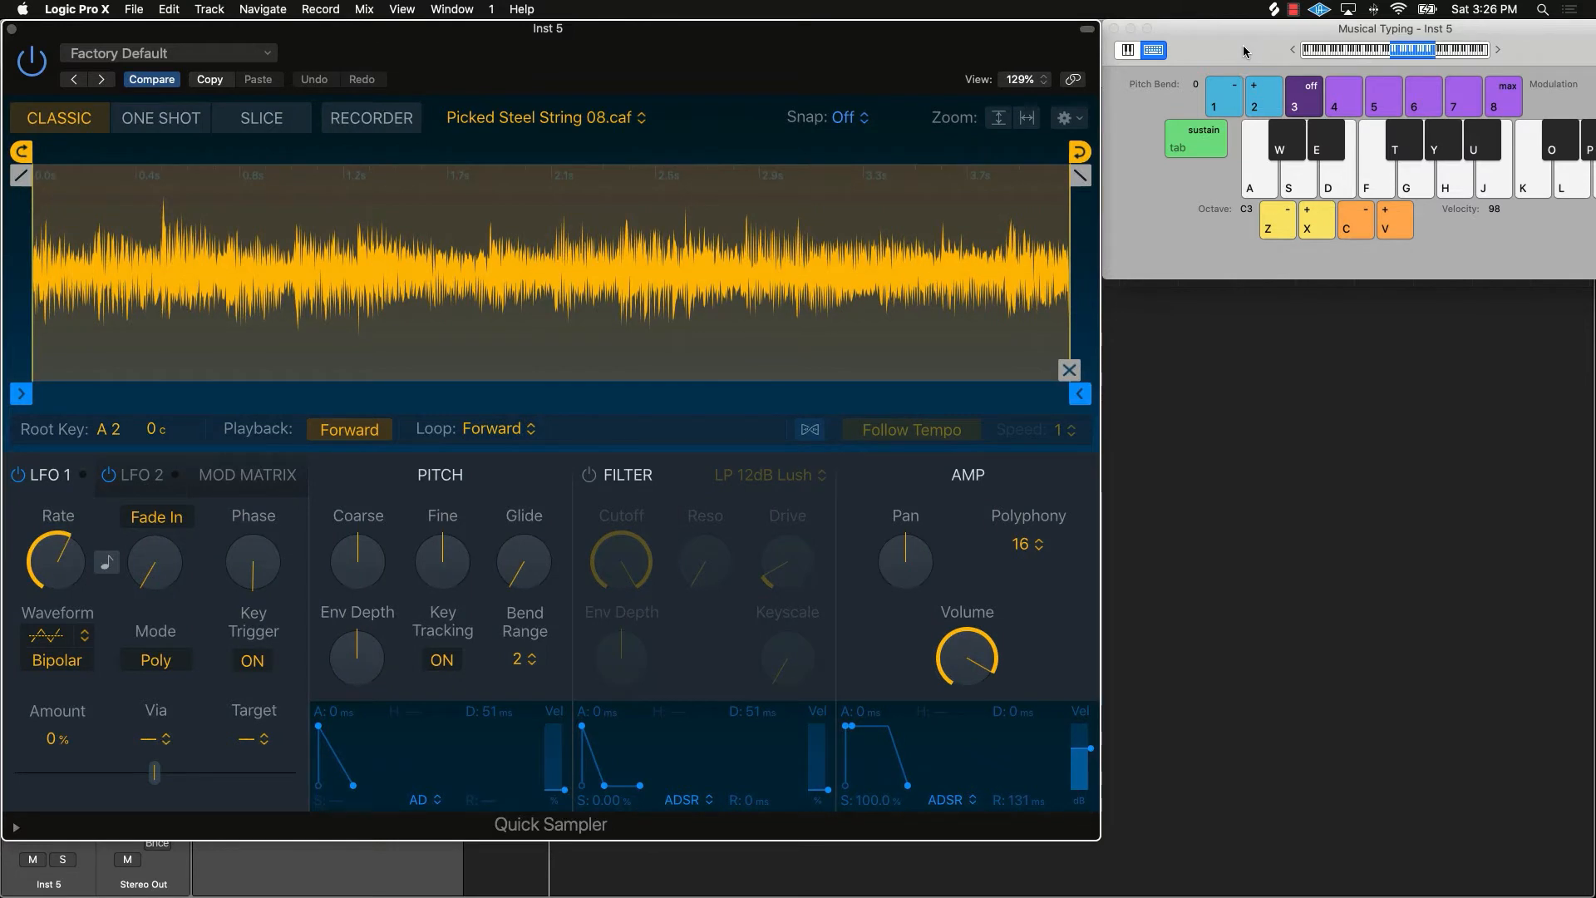
drag(1042, 43, 1041, 43)
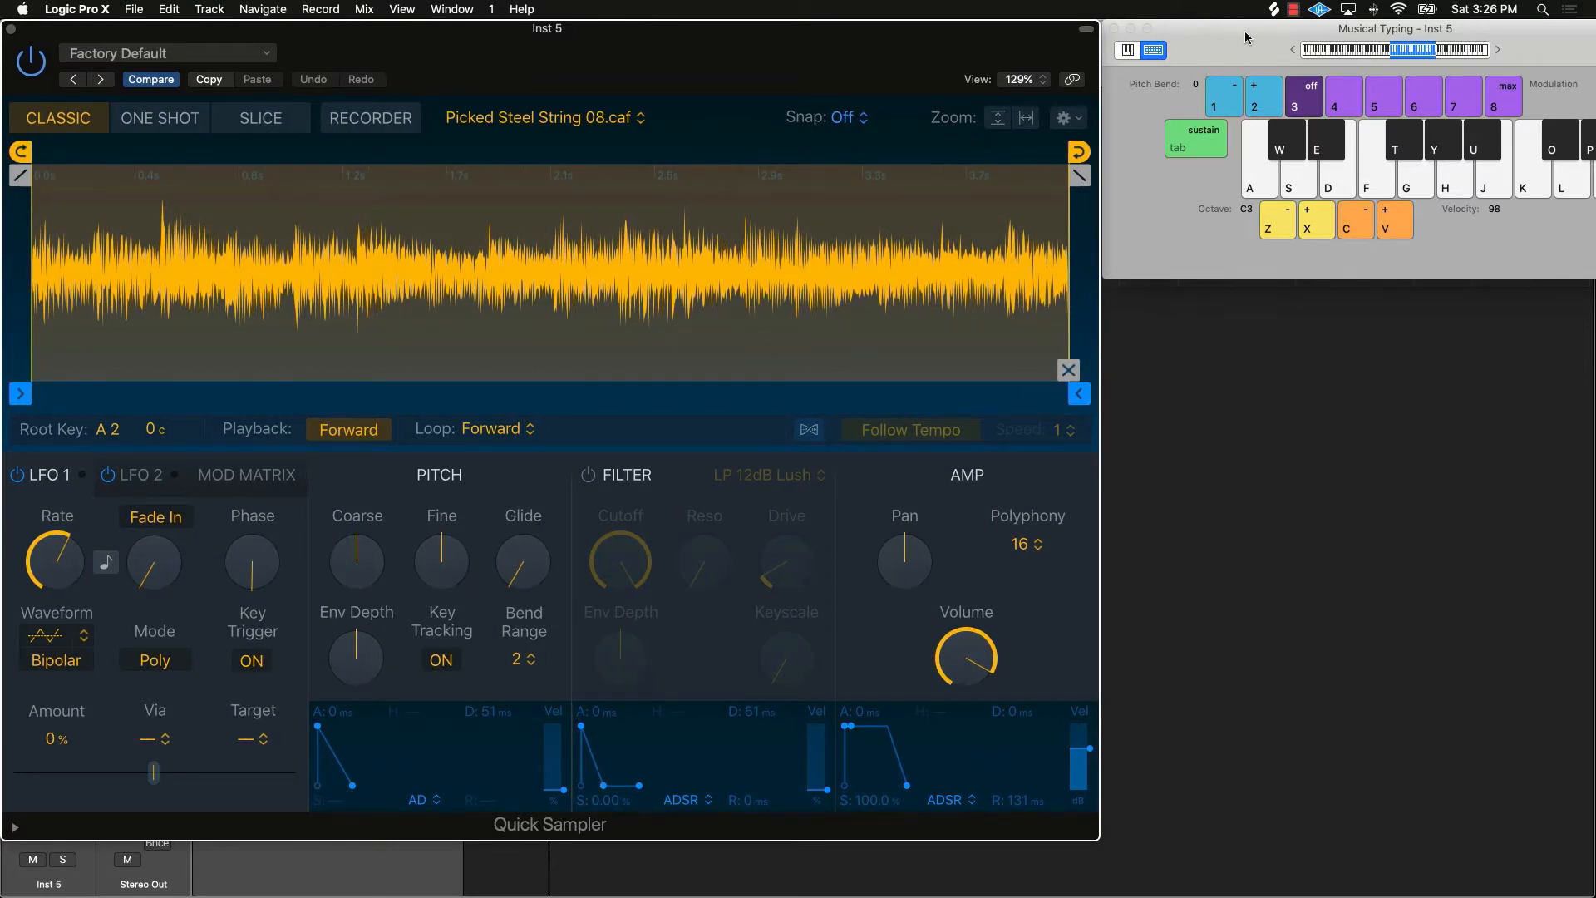
drag(1245, 33, 1244, 33)
drag(1593, 50, 1481, 62)
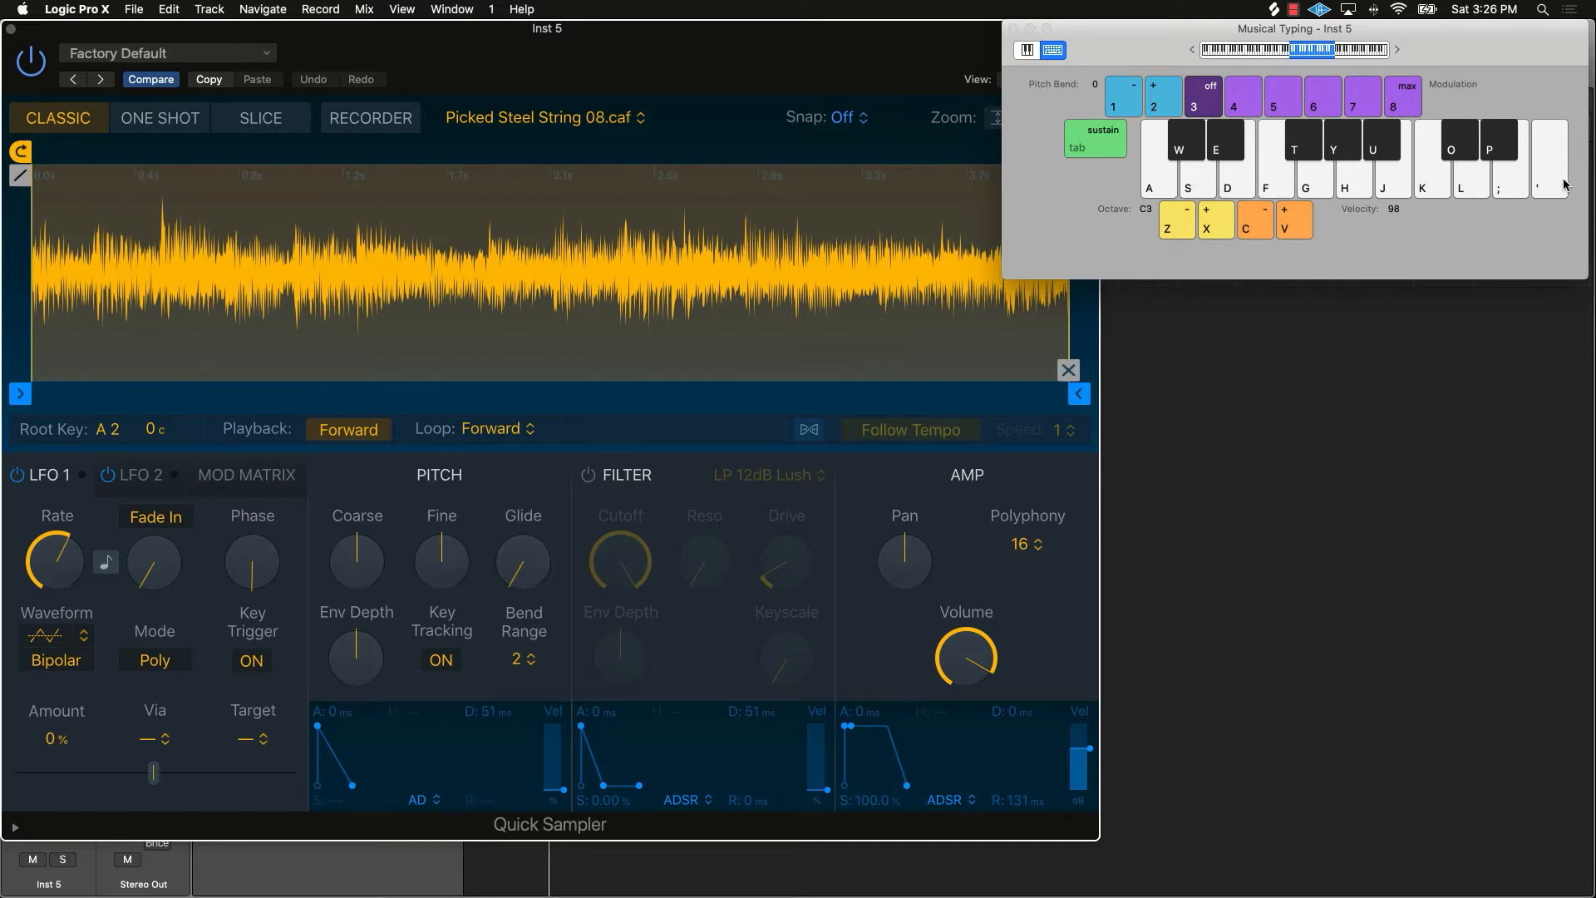
Step: Audition the guitar sample at different pitches in Classic mode by playing C, D, E and F in octave C3
key(a)
key(s)
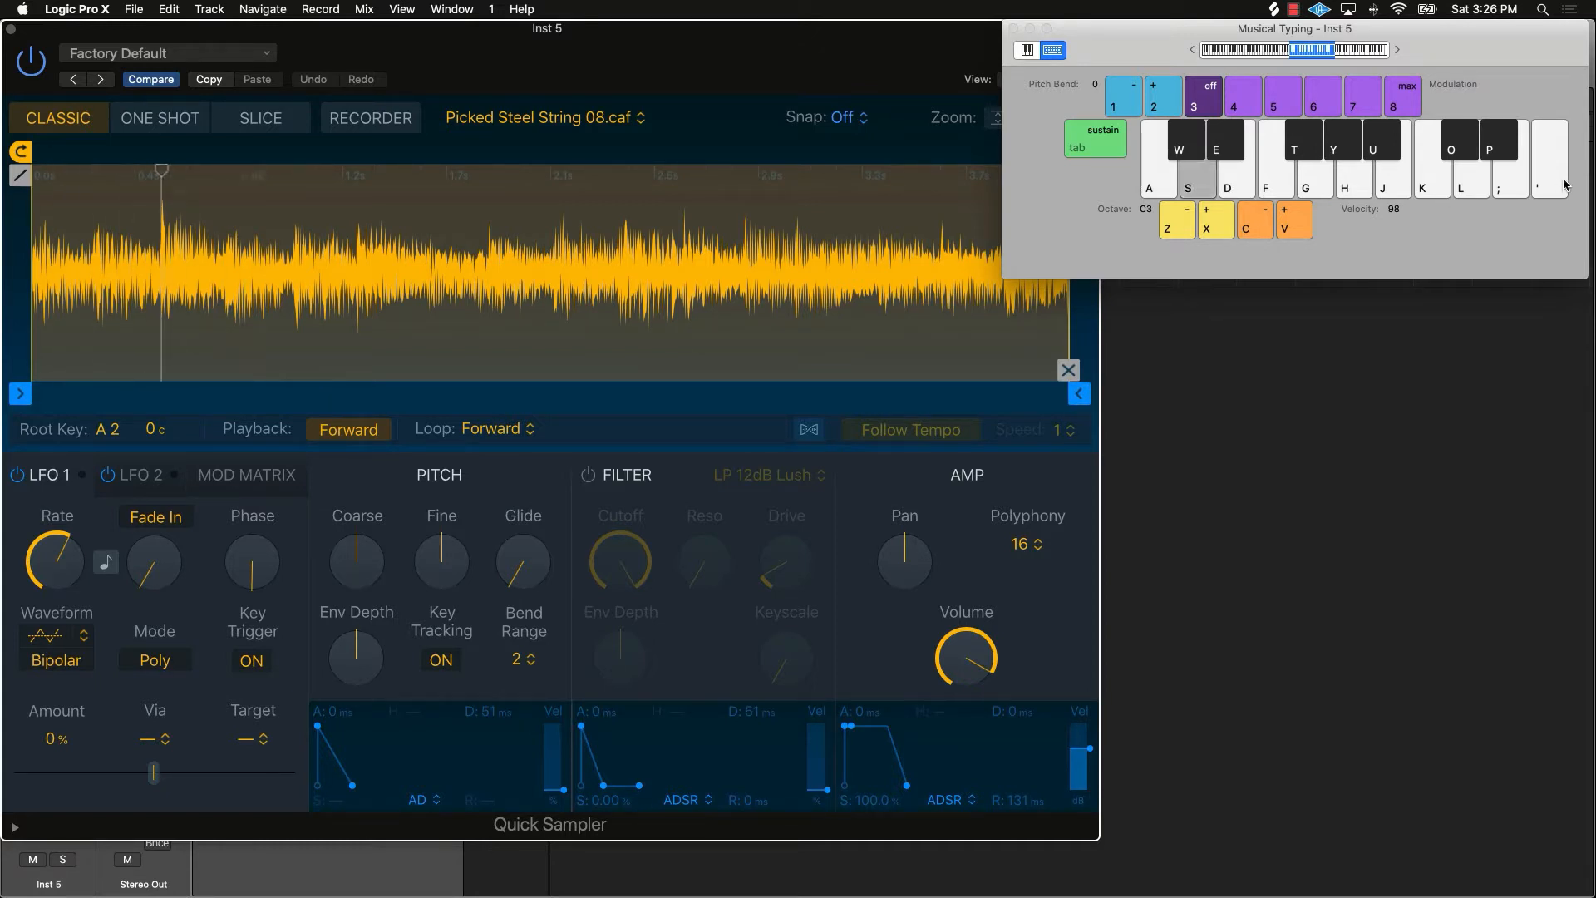
key(d)
key(f)
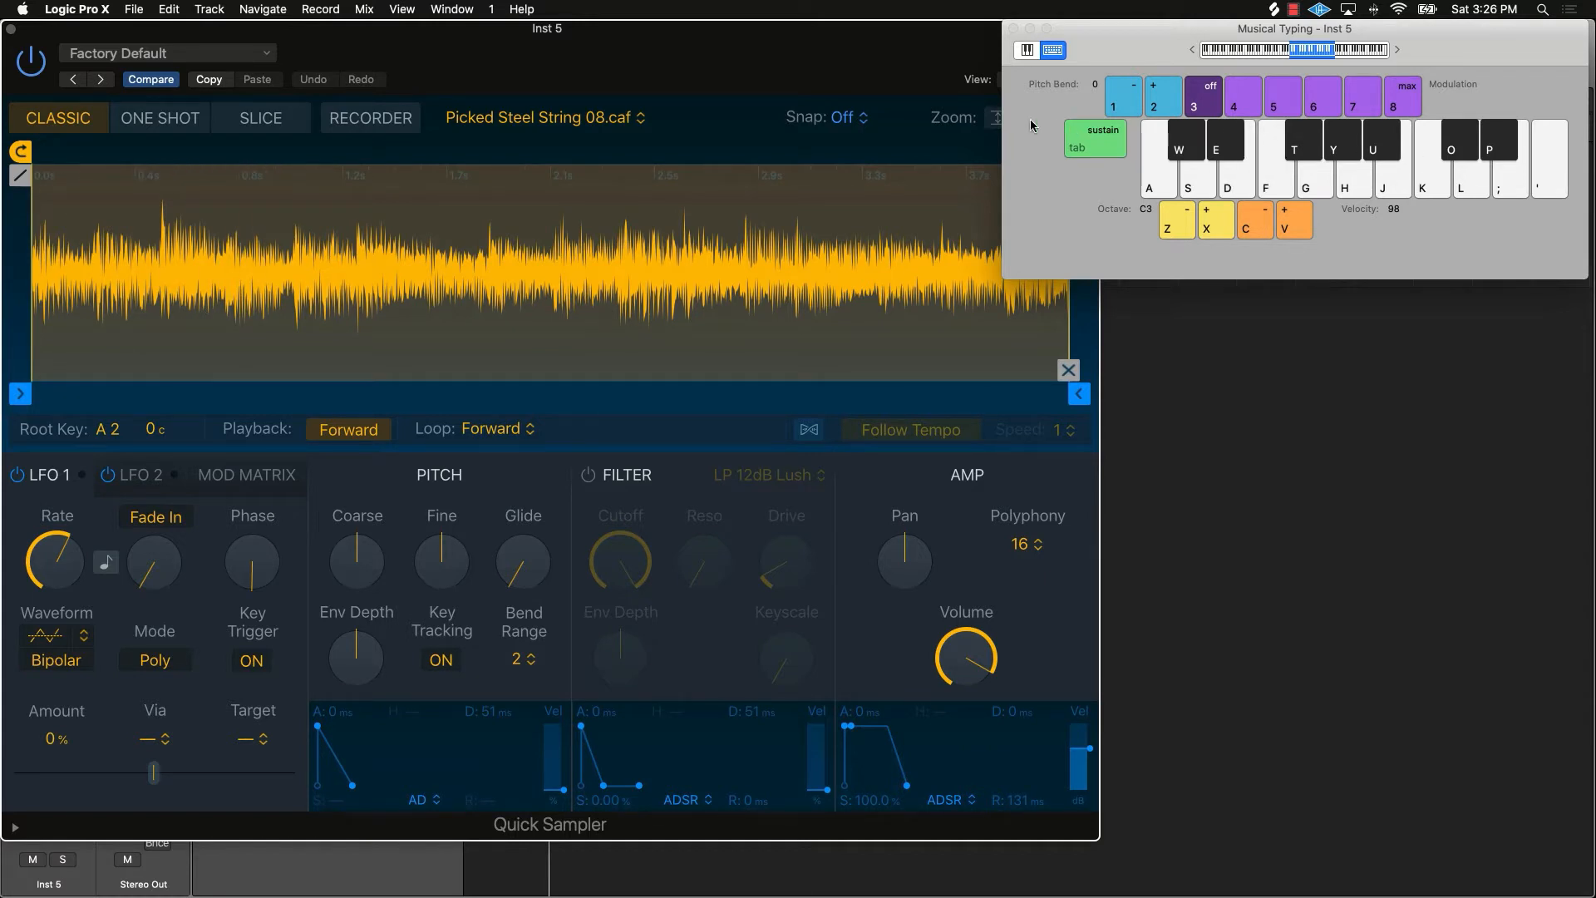
Step: Compare how the sample plays back from the C key in Classic mode and in One Shot mode
click(889, 56)
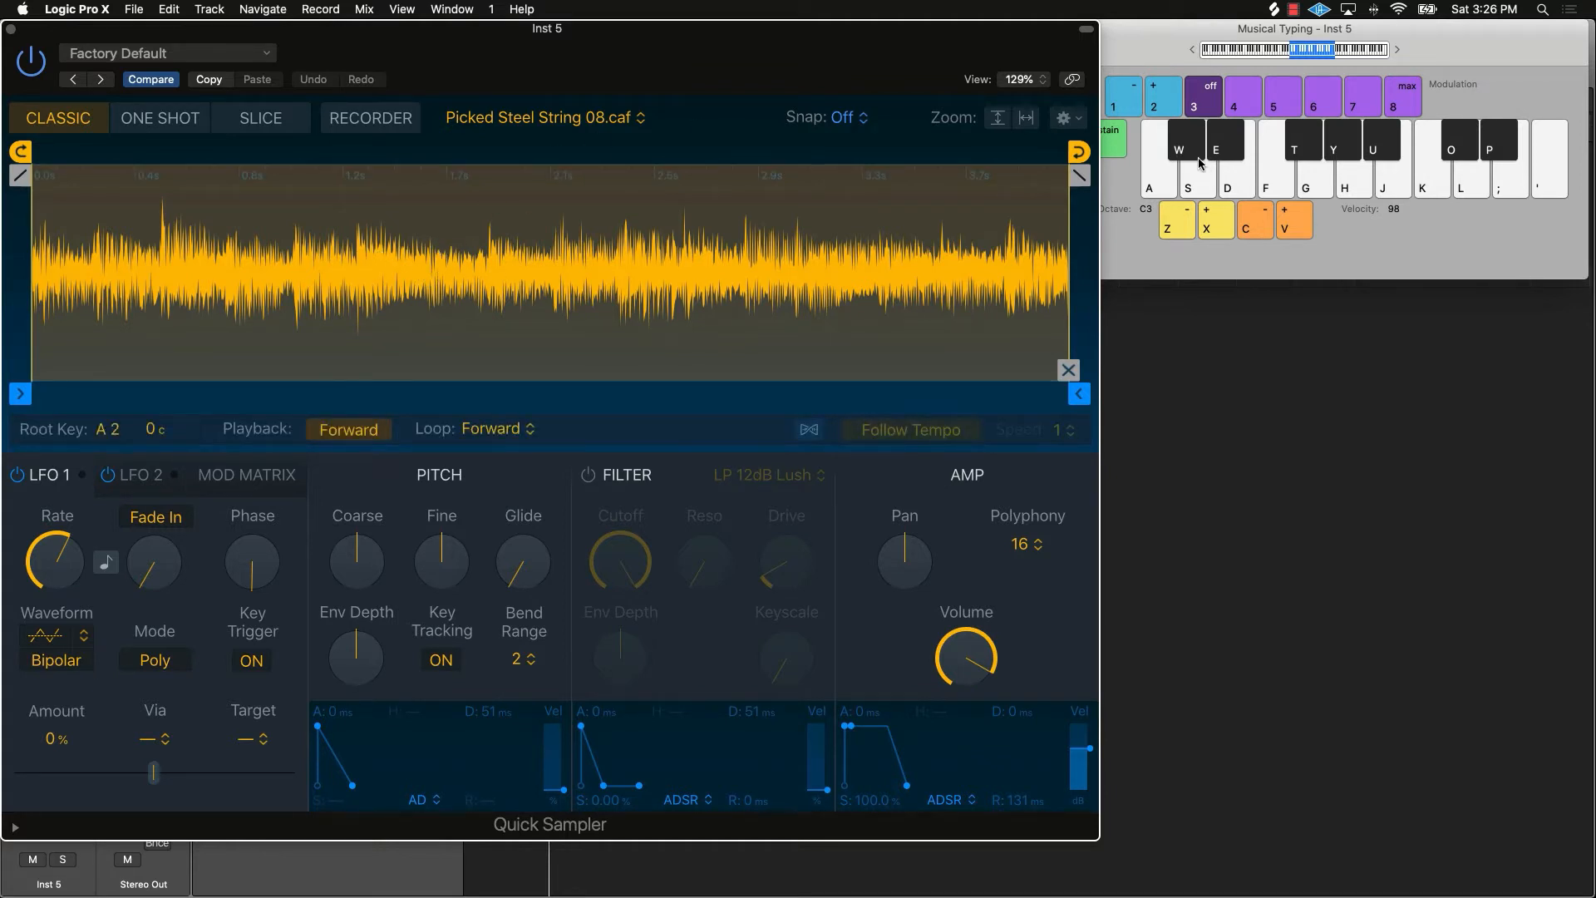
key(a)
click(169, 124)
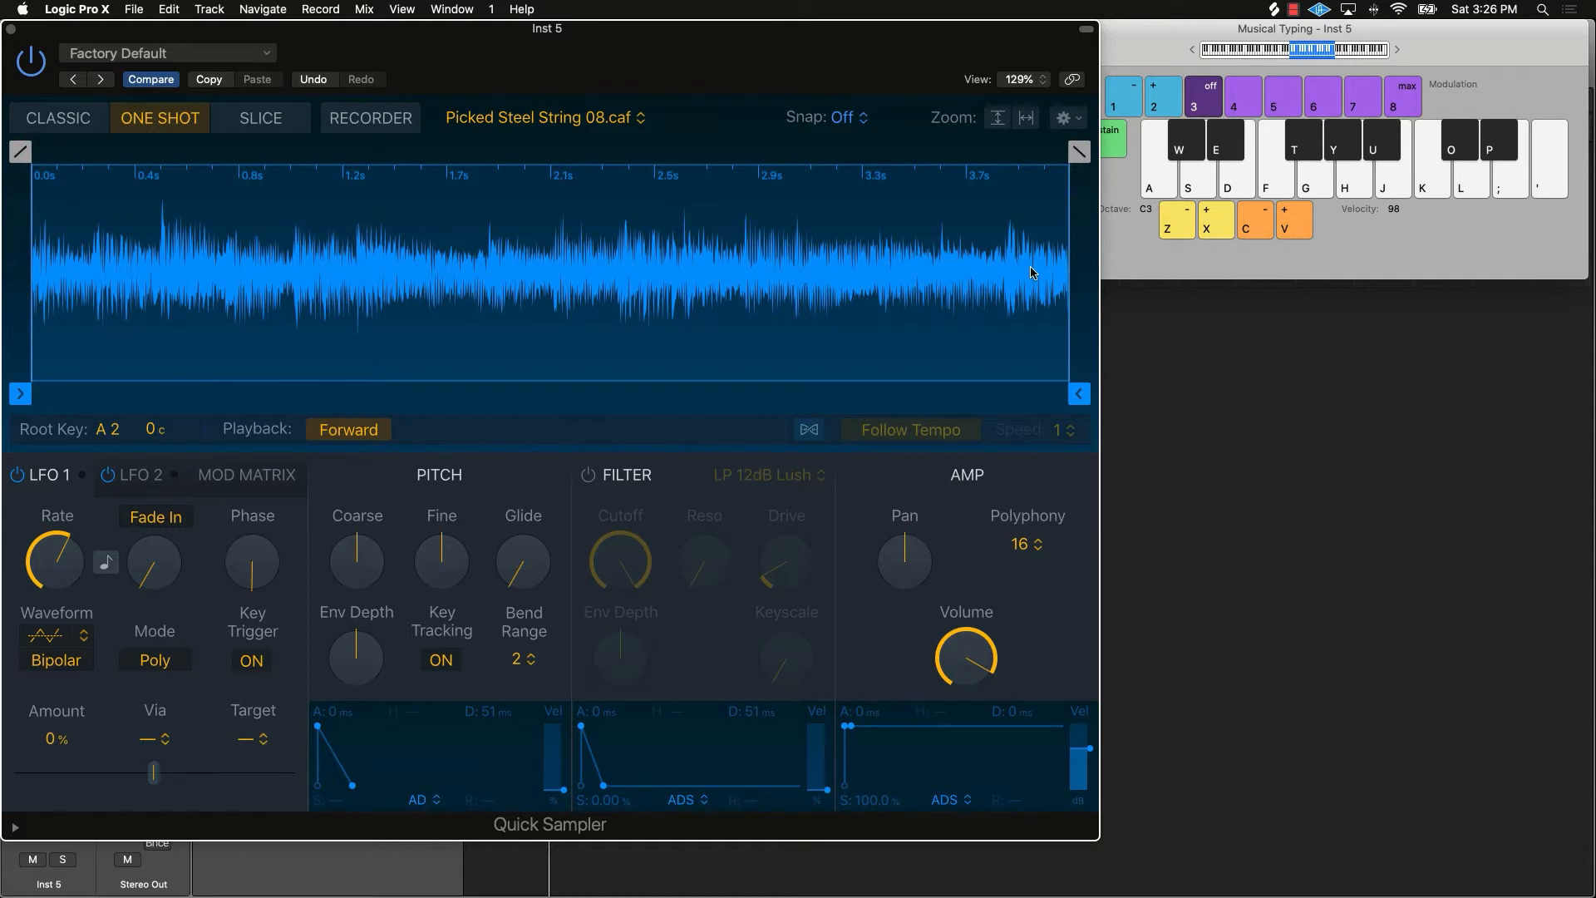
key(a)
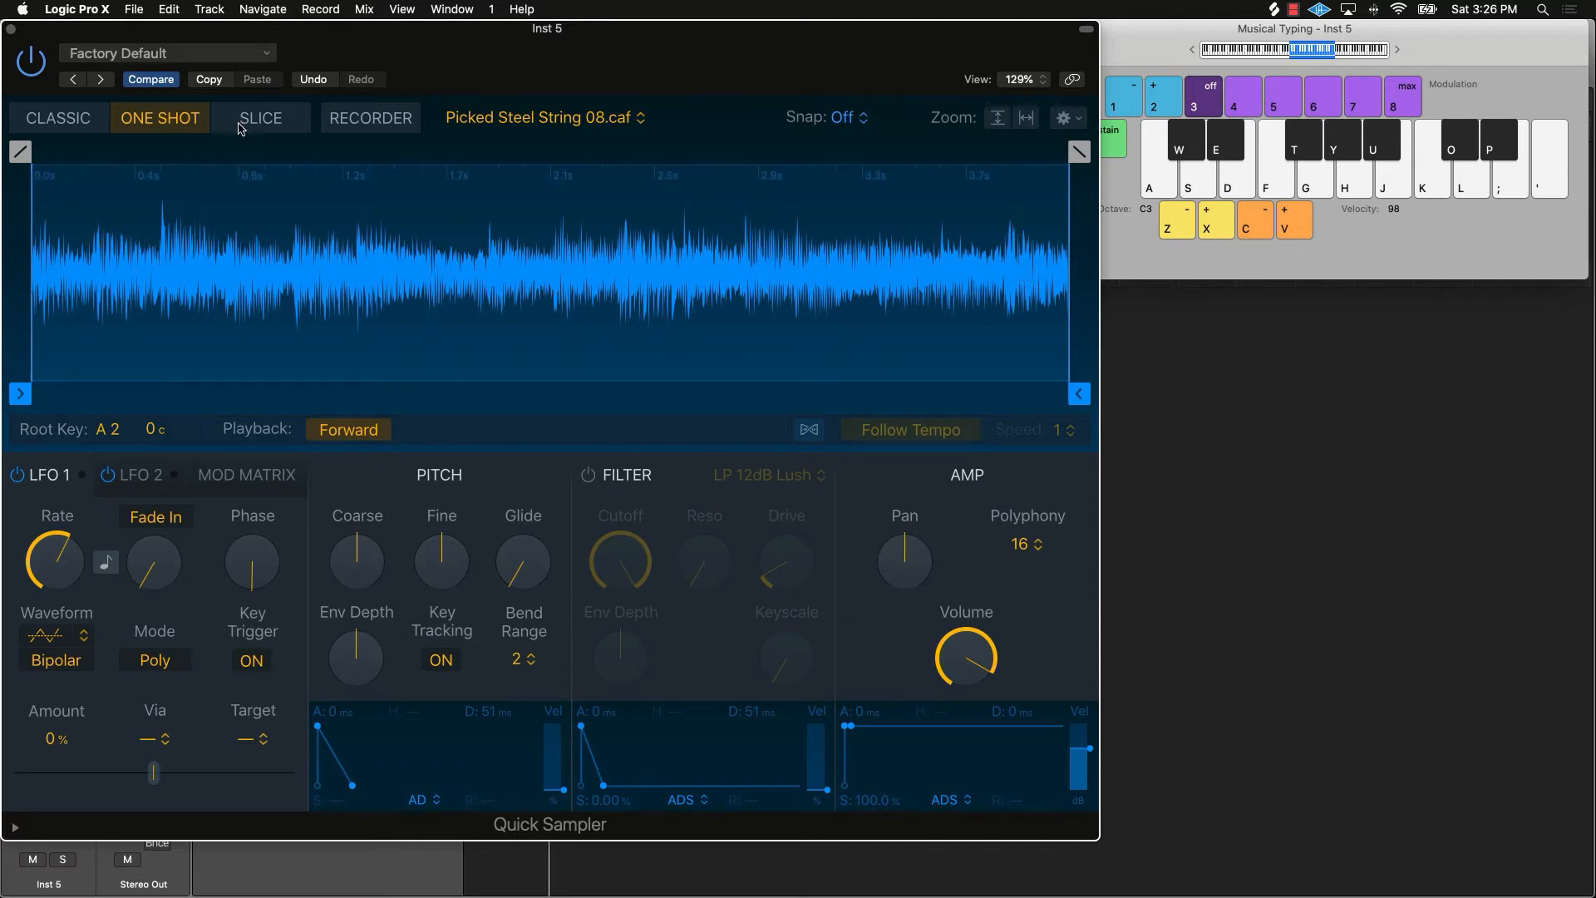
Step: Switch Quick Sampler to Slice mode and lower the Musical Typing octave to C1 to match the slice start key
click(269, 124)
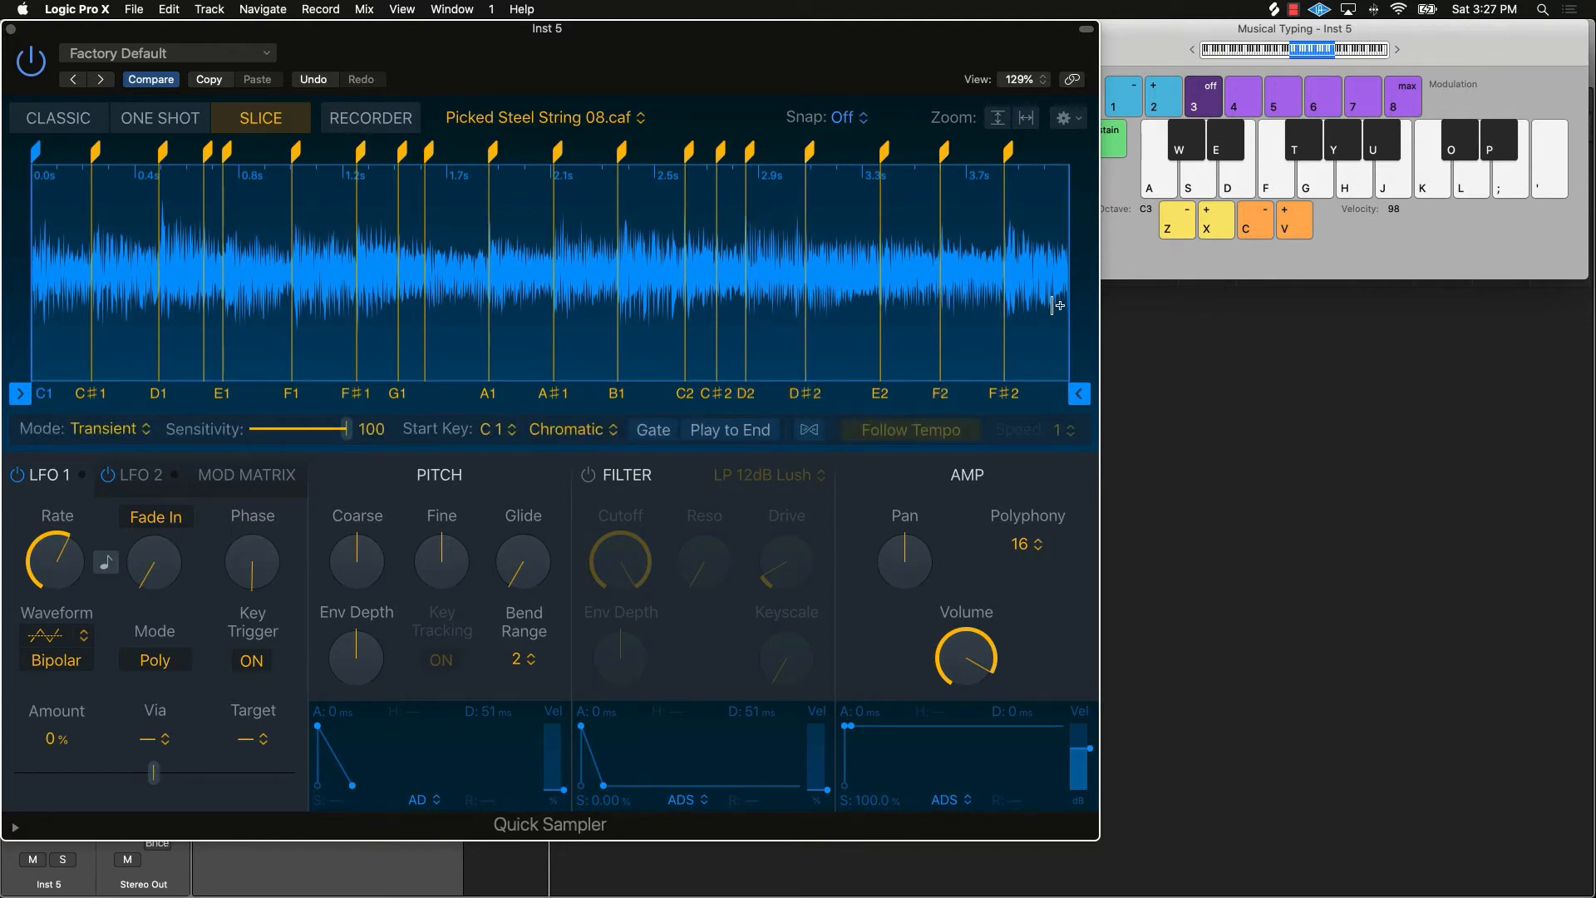
key(a)
click(1118, 214)
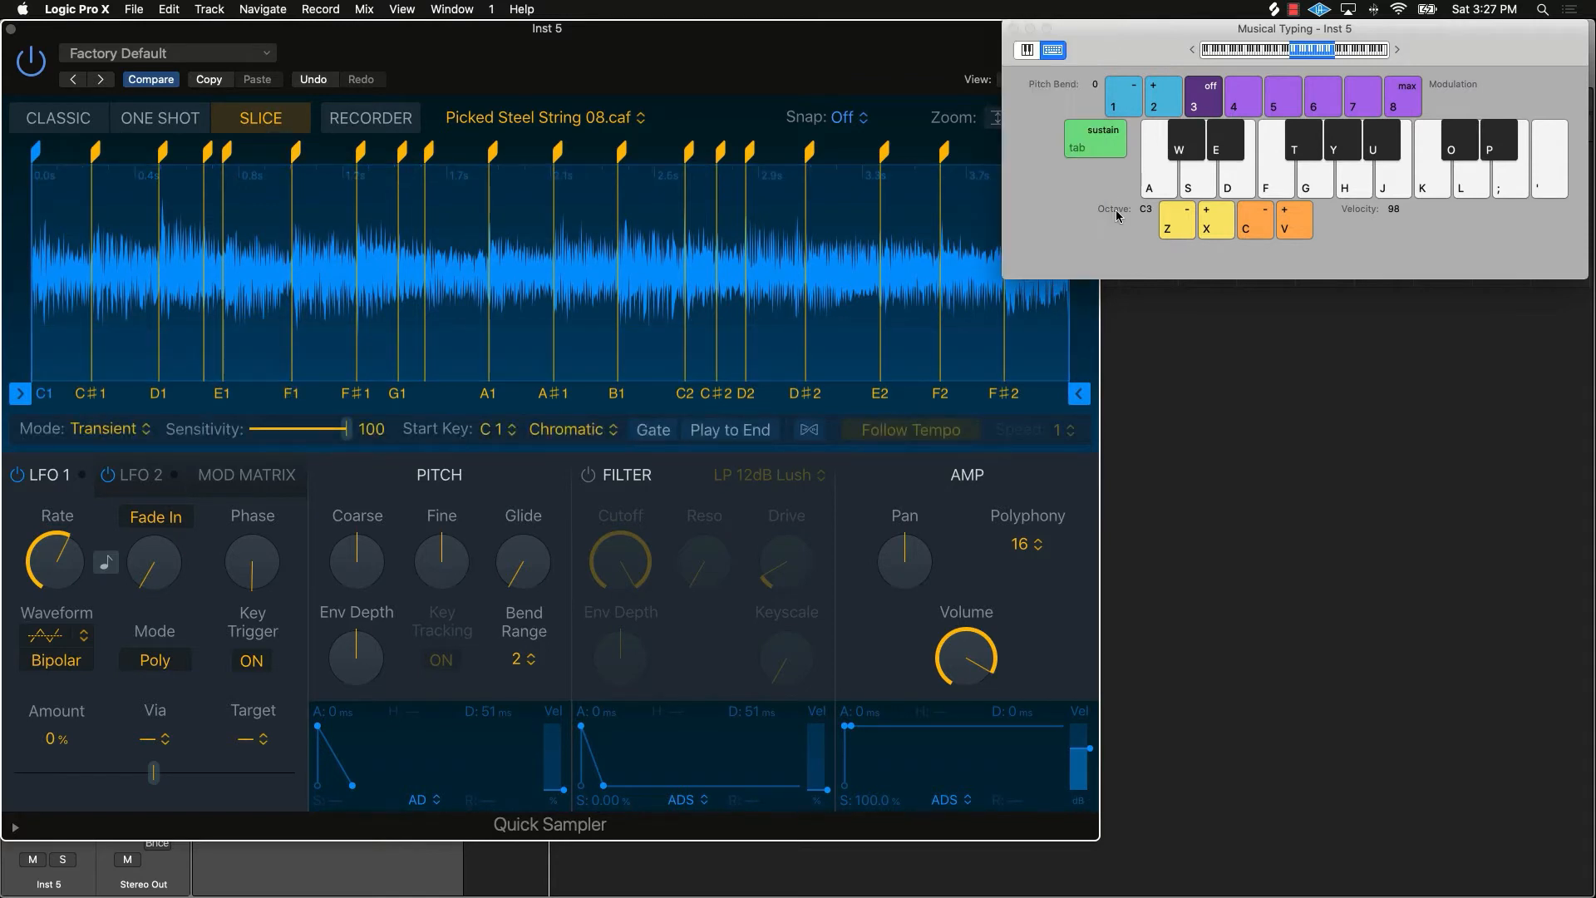
click(1168, 235)
click(1169, 235)
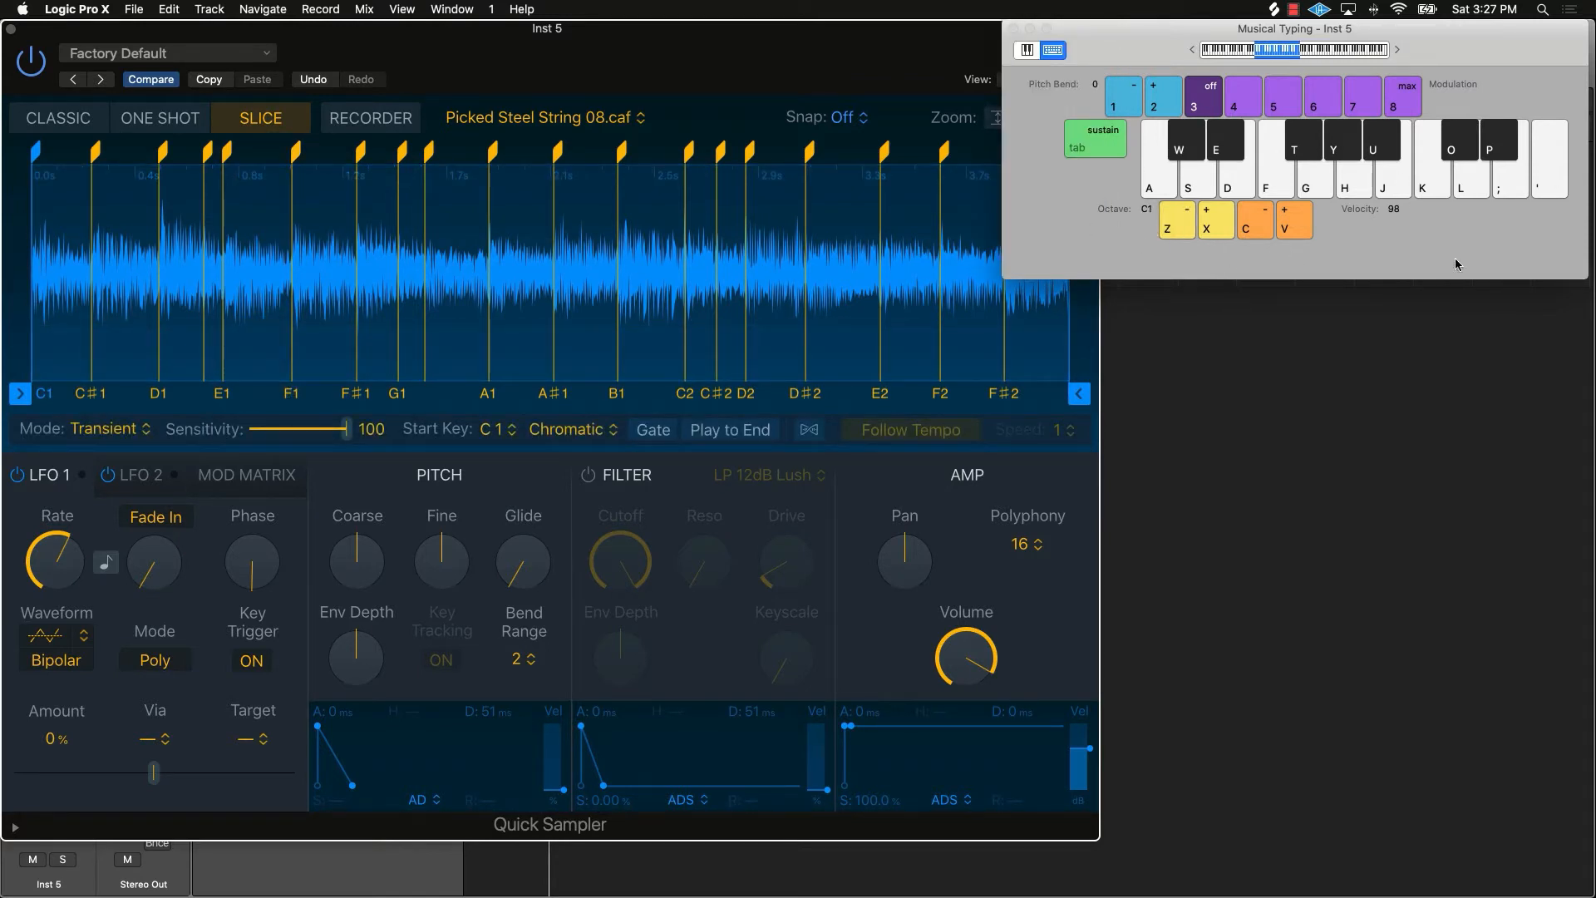
Step: Play the slices mapped to C1, D1 and F1 in varying order to audition them
key(a)
key(s)
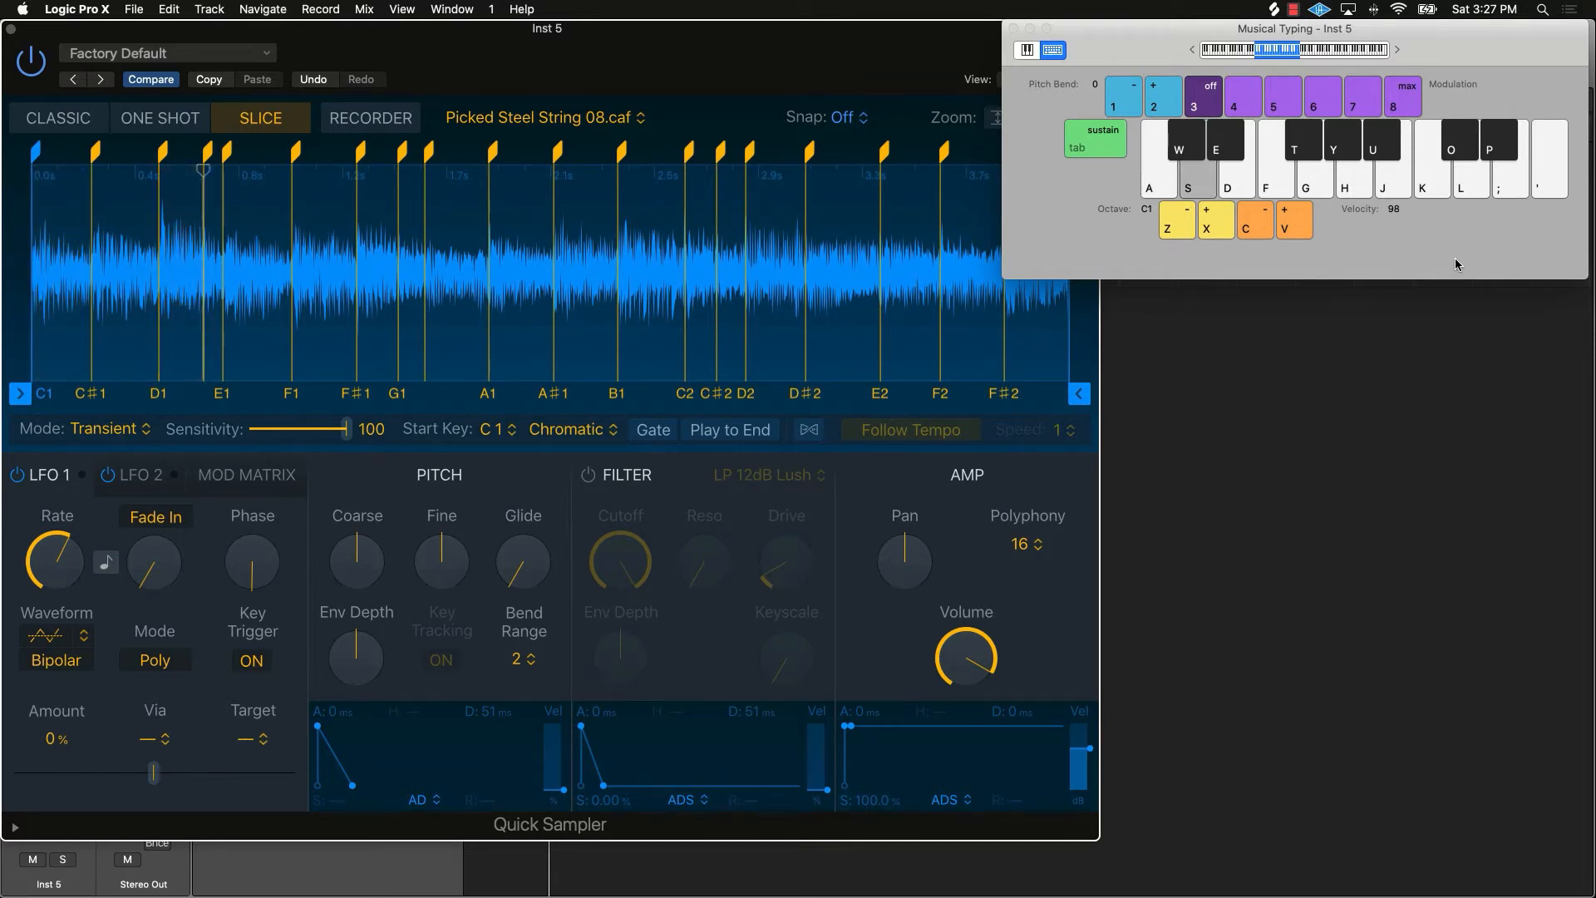
key(s)
key(s)
key(a)
key(s)
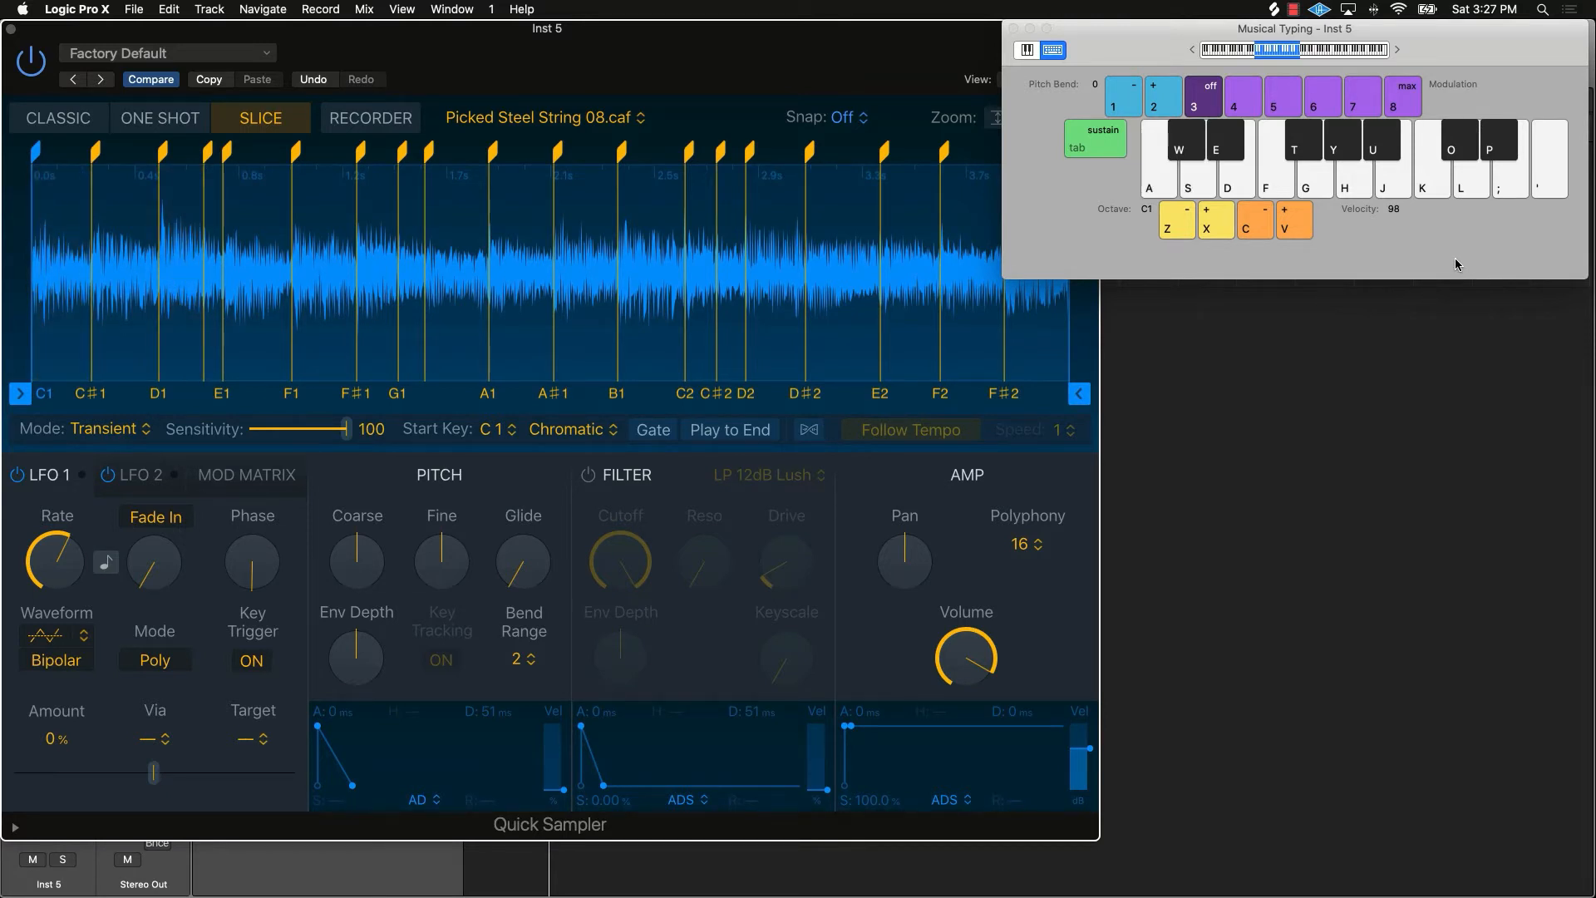
key(s)
key(f)
Step: Lower the transient slice sensitivity to 24 and audition the longer slices on C1 and E1
drag(347, 437, 276, 435)
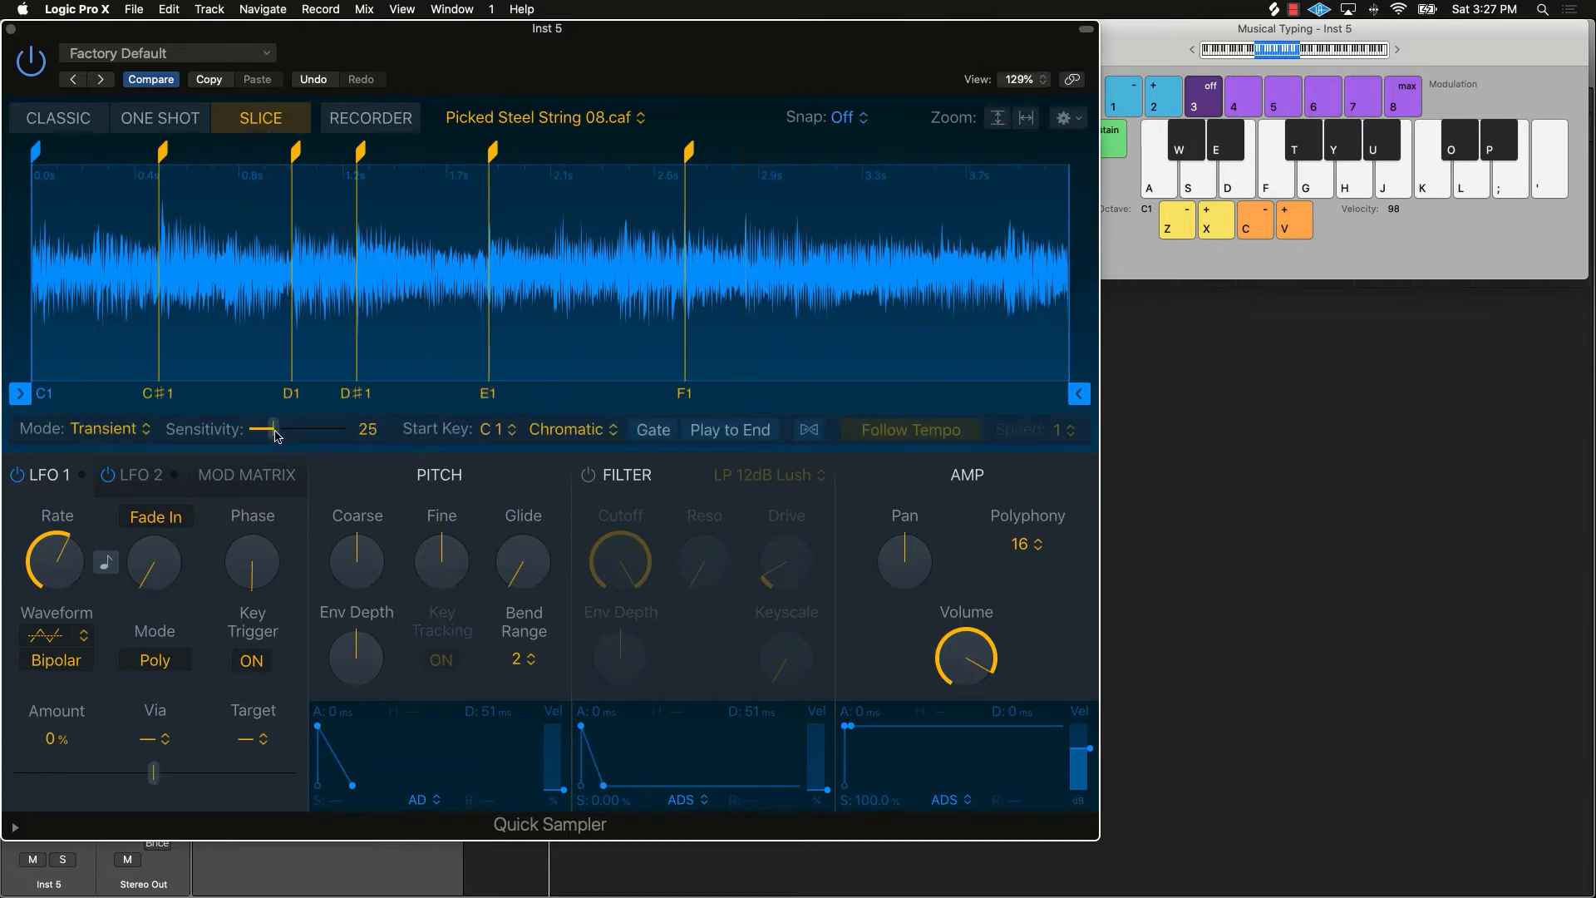
key(a)
key(a)
key(a)
key(a)
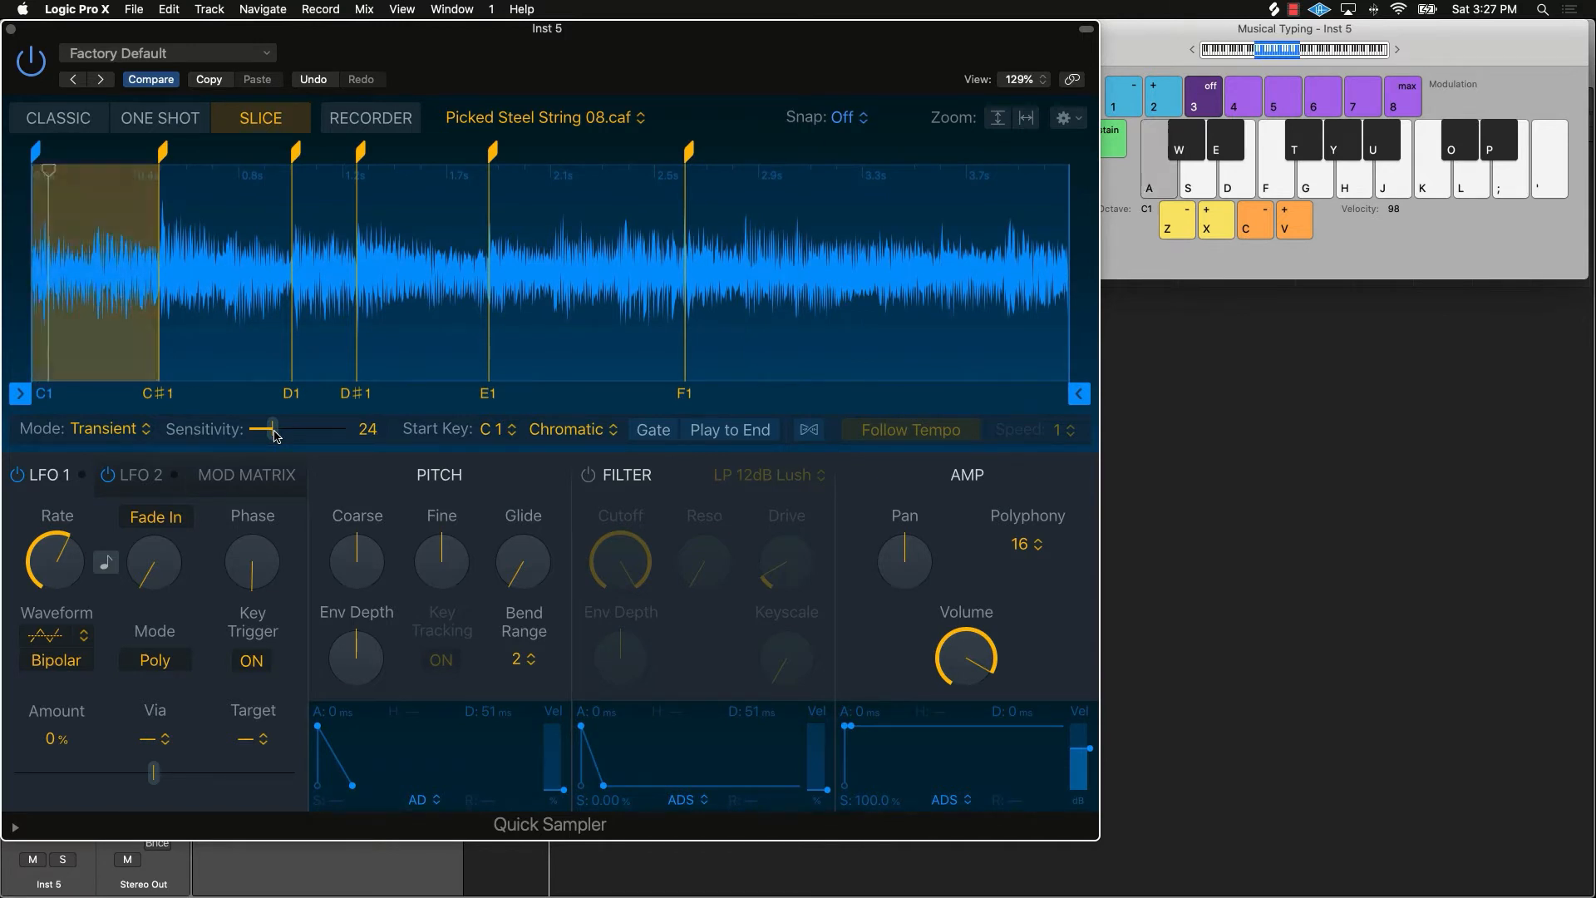
key(d)
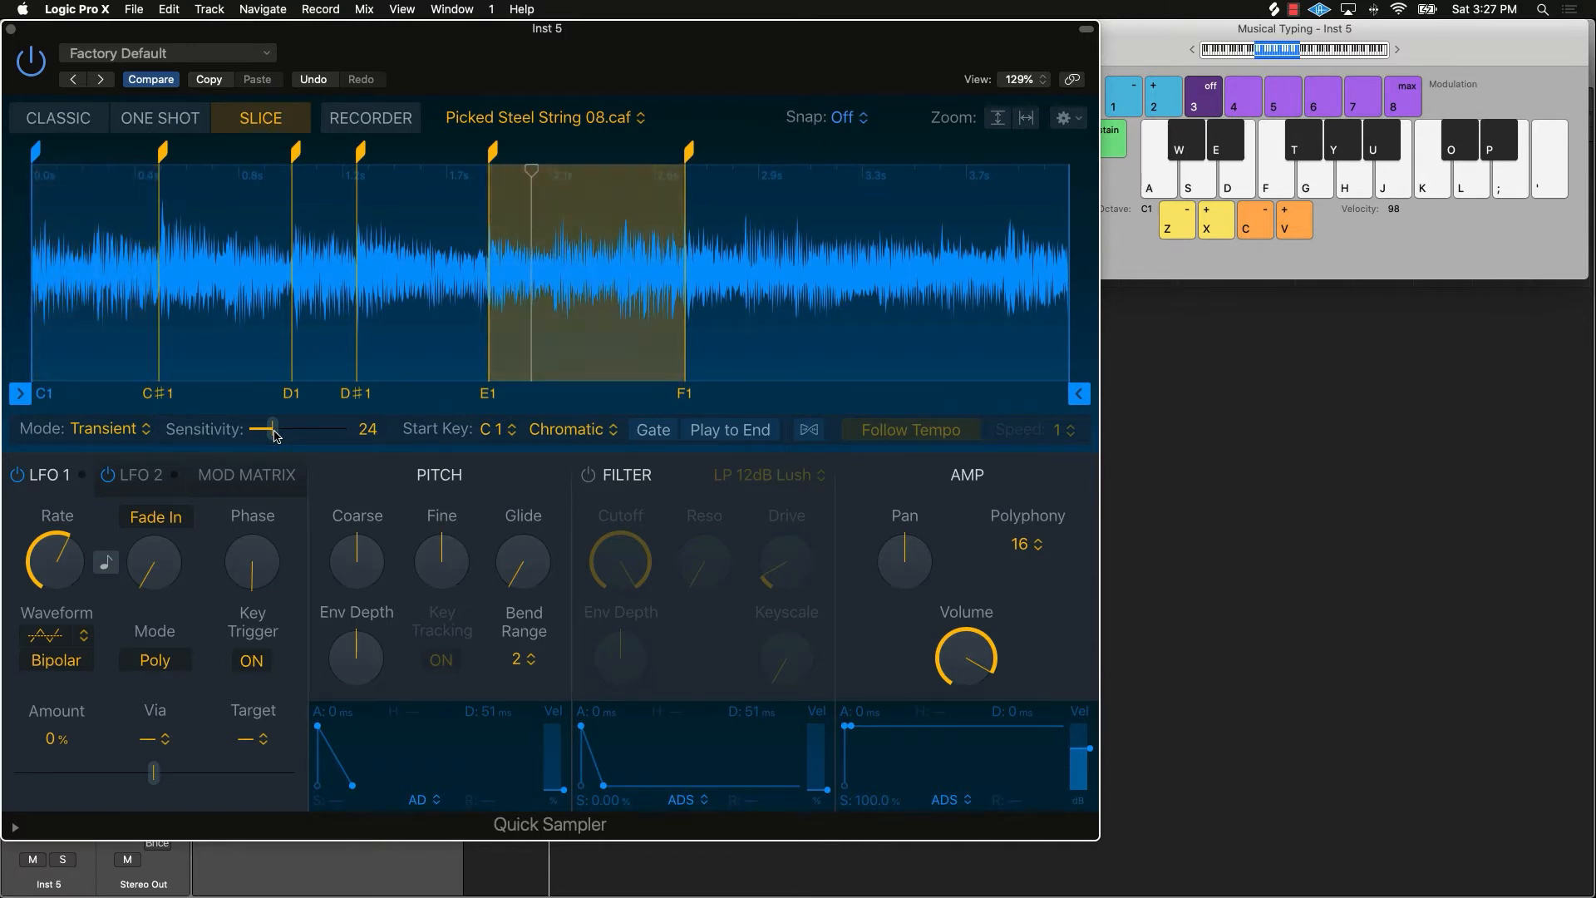
key(a)
Step: Raise the slice sensitivity to 100 and audition the shorter slices on C1 through F1
drag(275, 435, 381, 421)
key(a)
key(d)
key(a)
key(d)
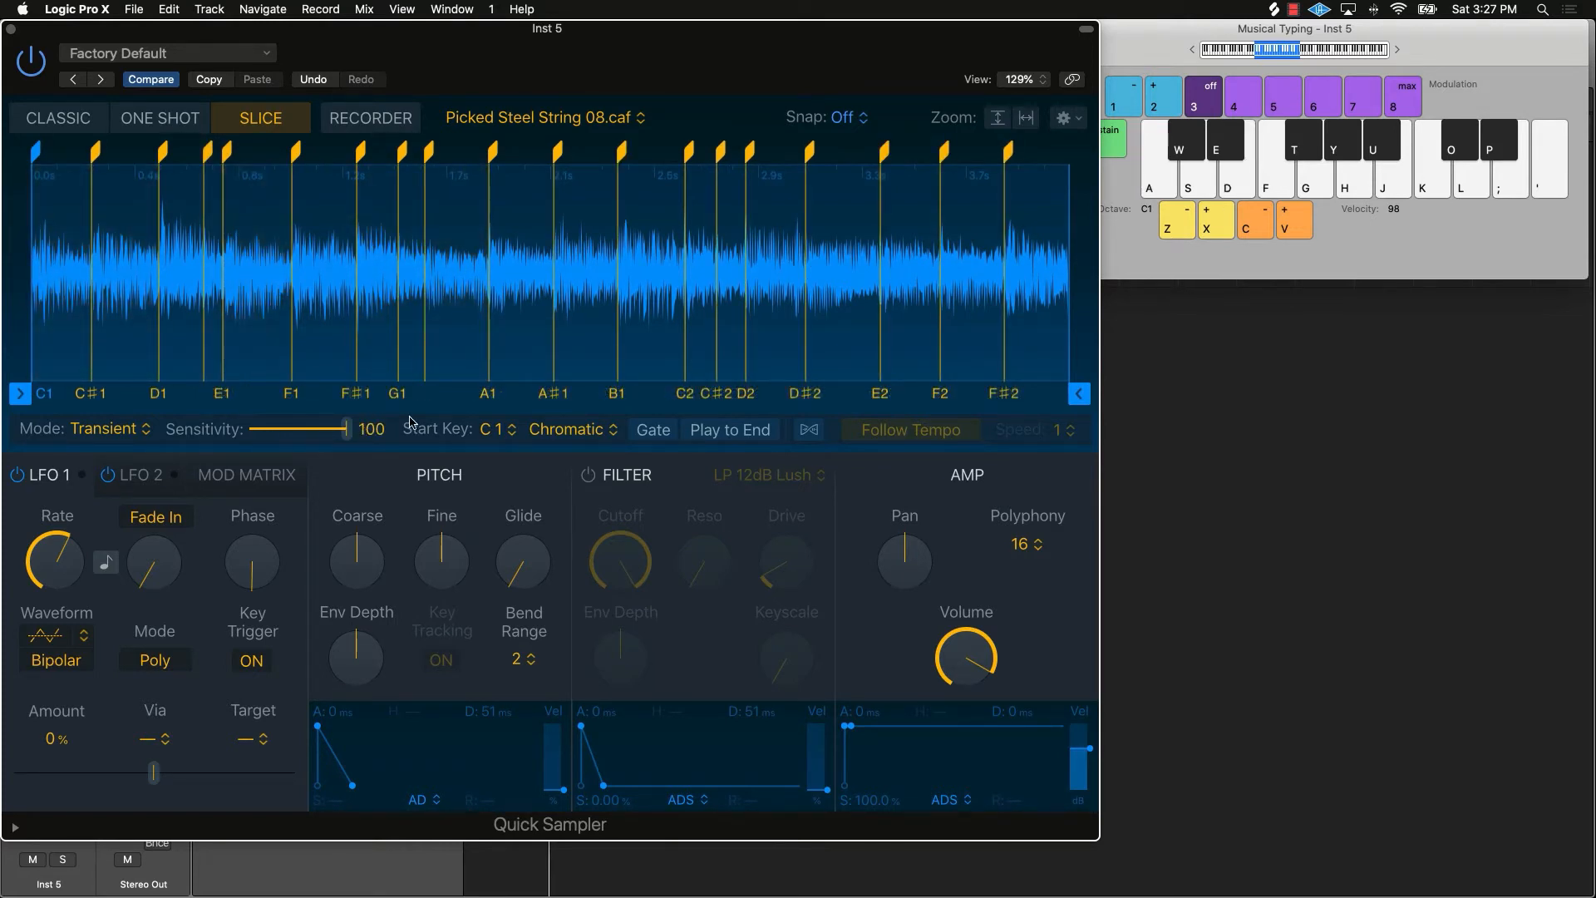
key(d)
key(s)
key(s)
key(a)
key(d)
key(f)
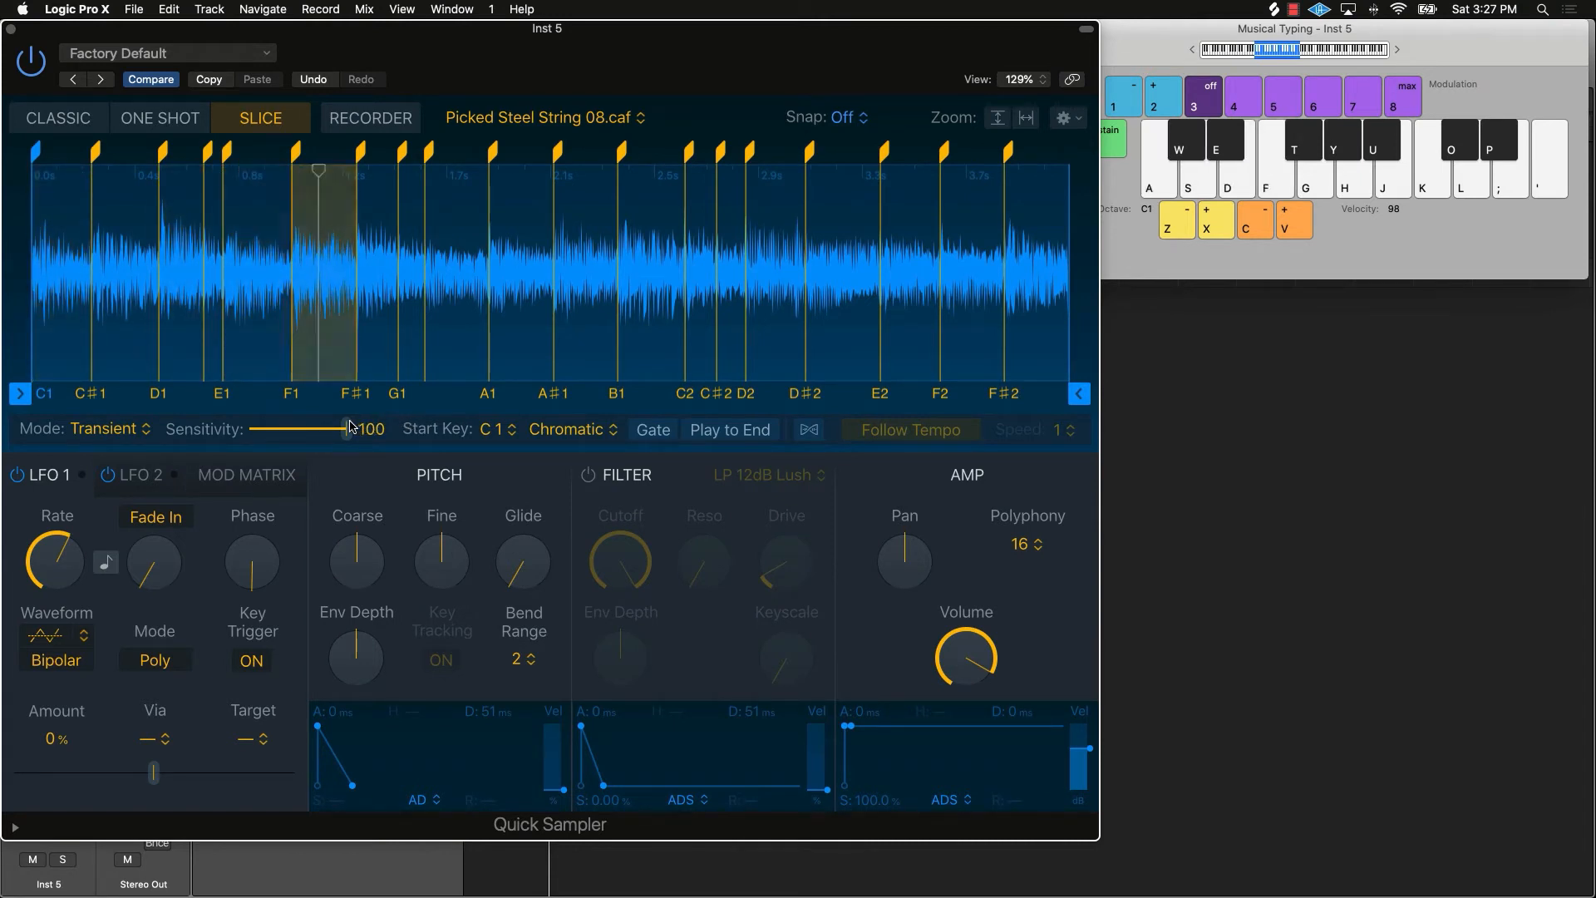
key(f)
Step: Set the slice sensitivity to 74 and audition the slices on C1 and D1
drag(359, 427, 322, 431)
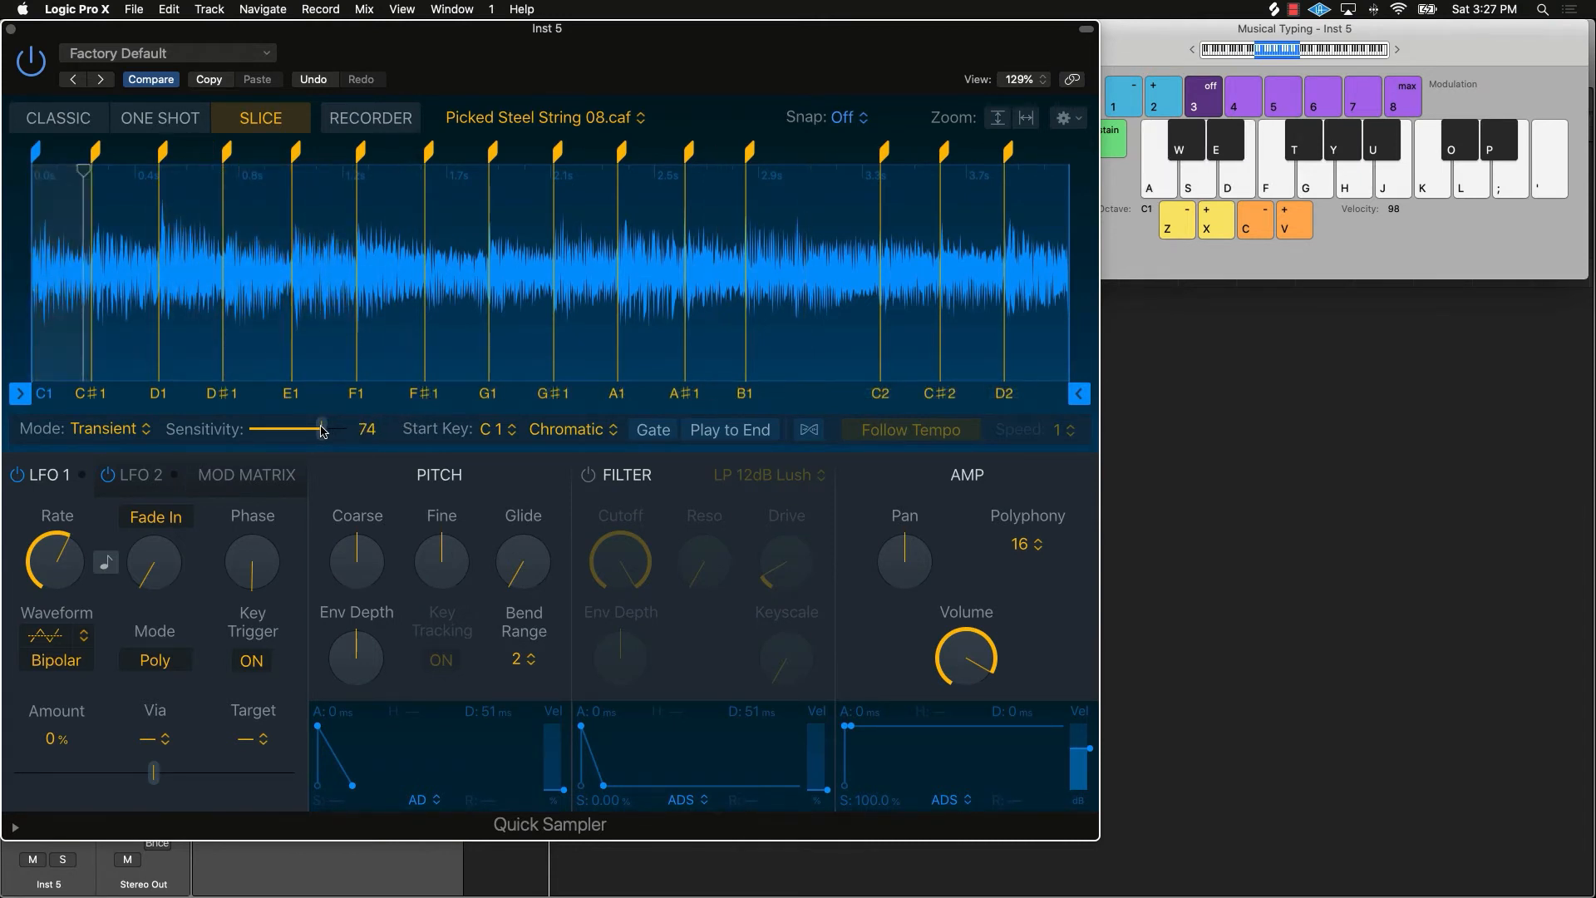
key(a)
key(s)
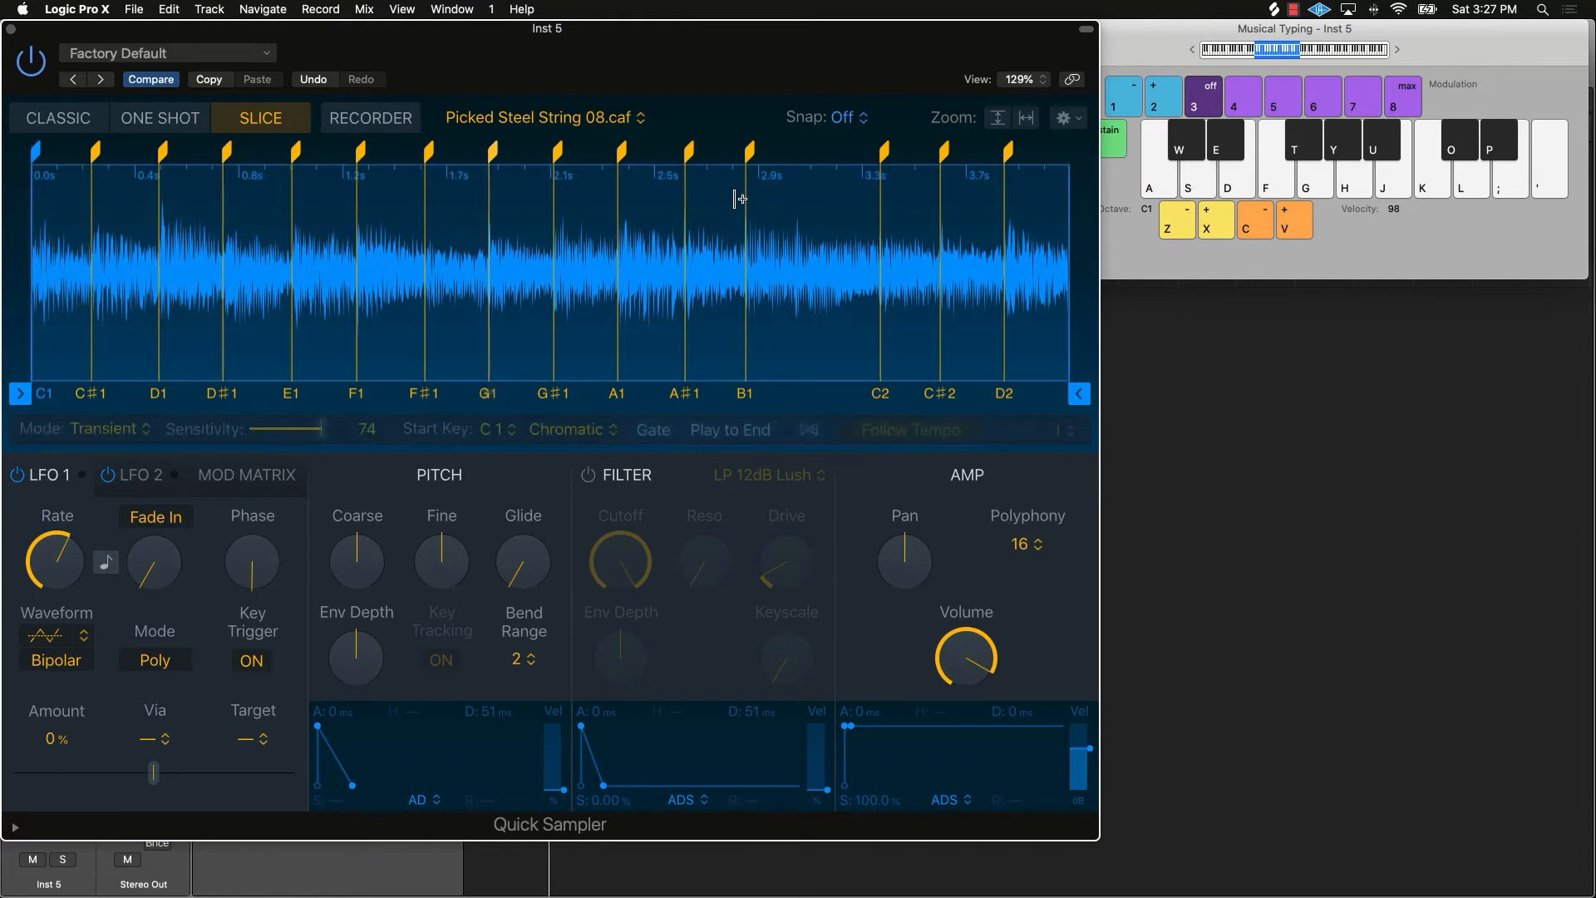
Step: Add a manual slice marker at about 2.937 s, after the B1 slice marker, and delete it again
mouse_move(750, 154)
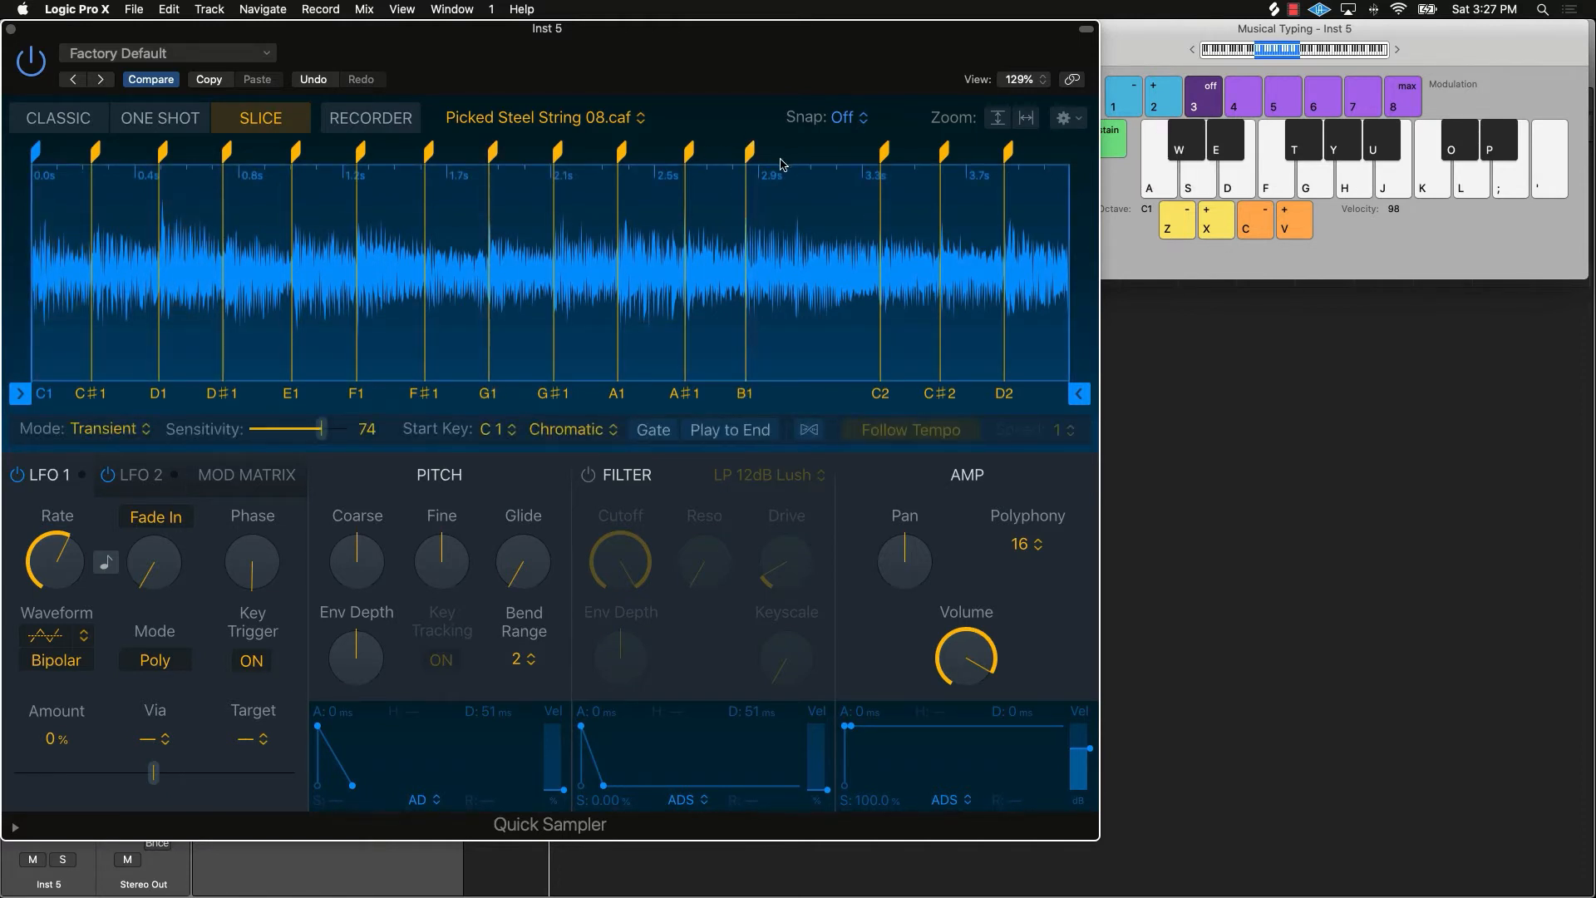
click(797, 263)
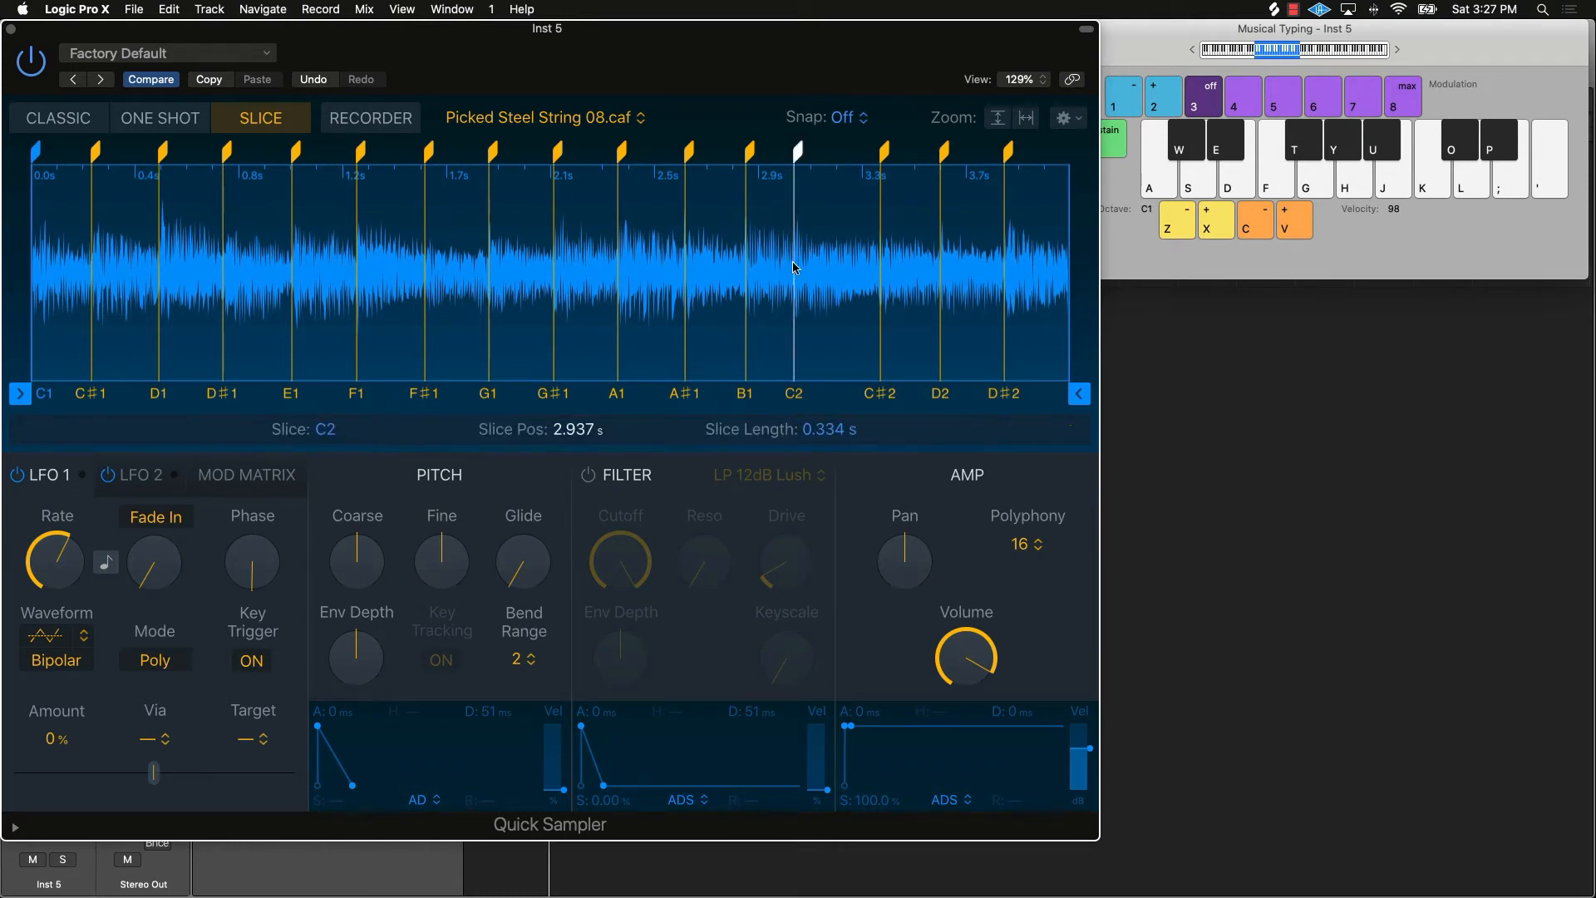
click(794, 161)
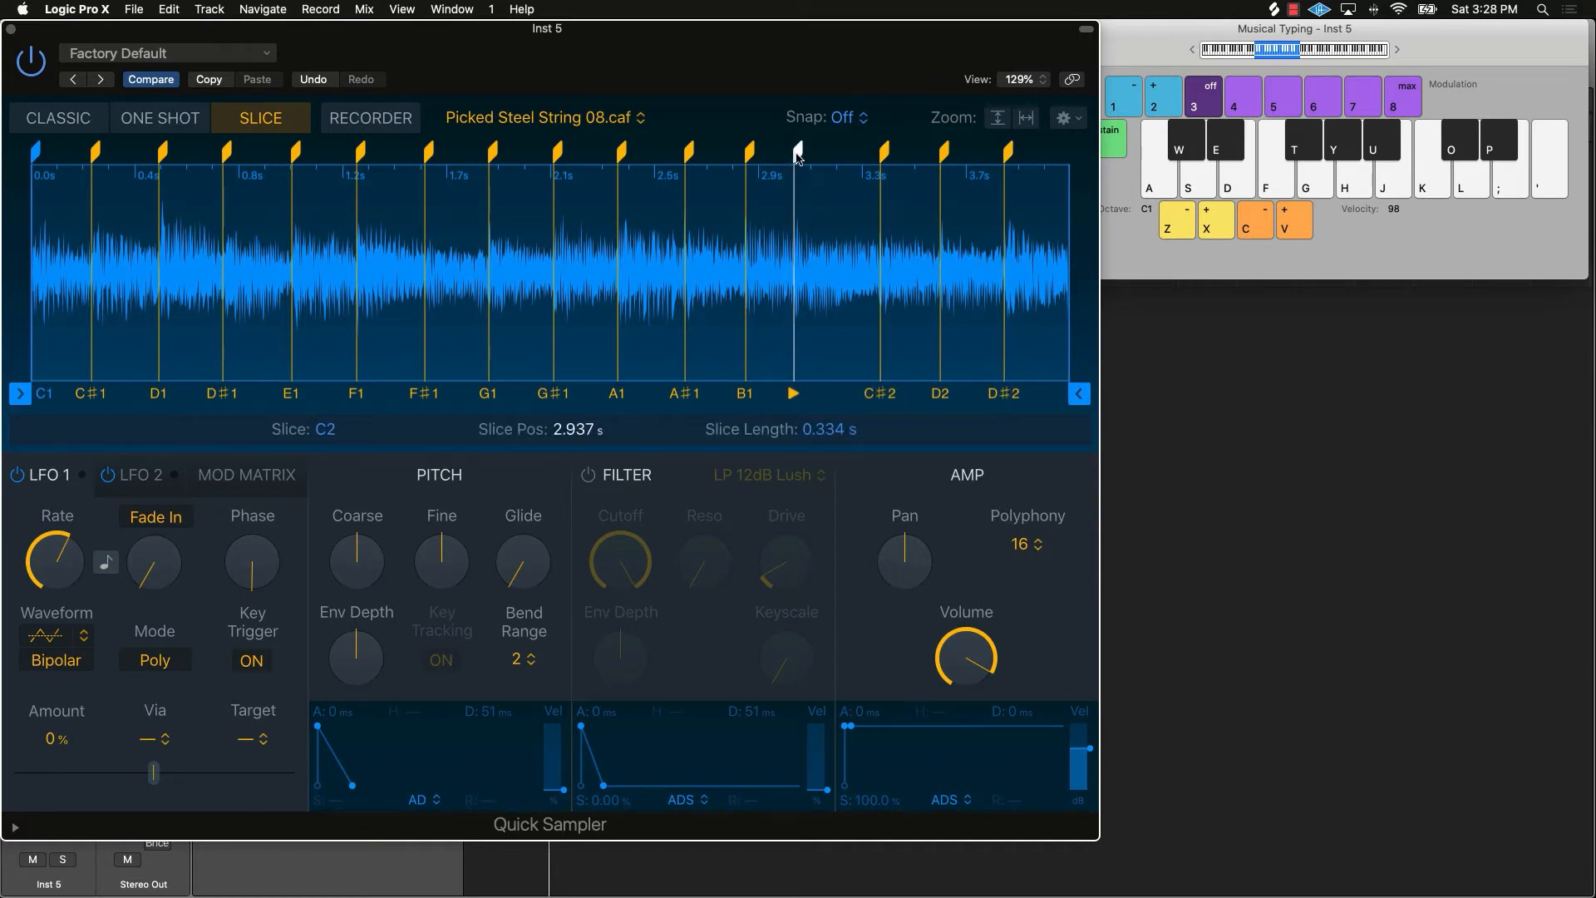
right_click(797, 157)
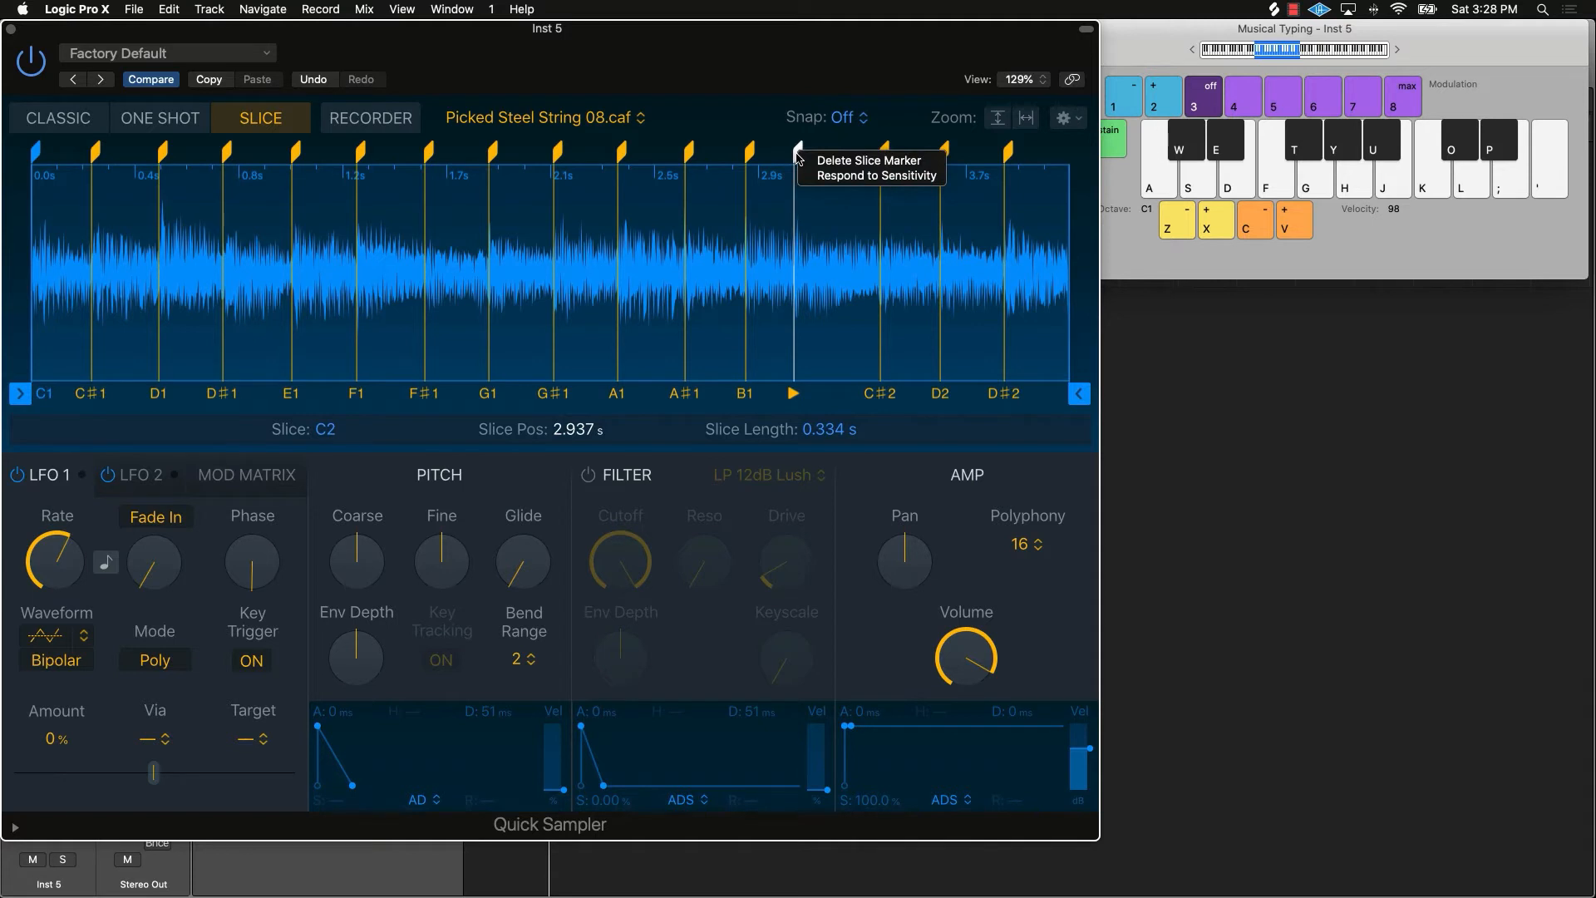
click(883, 162)
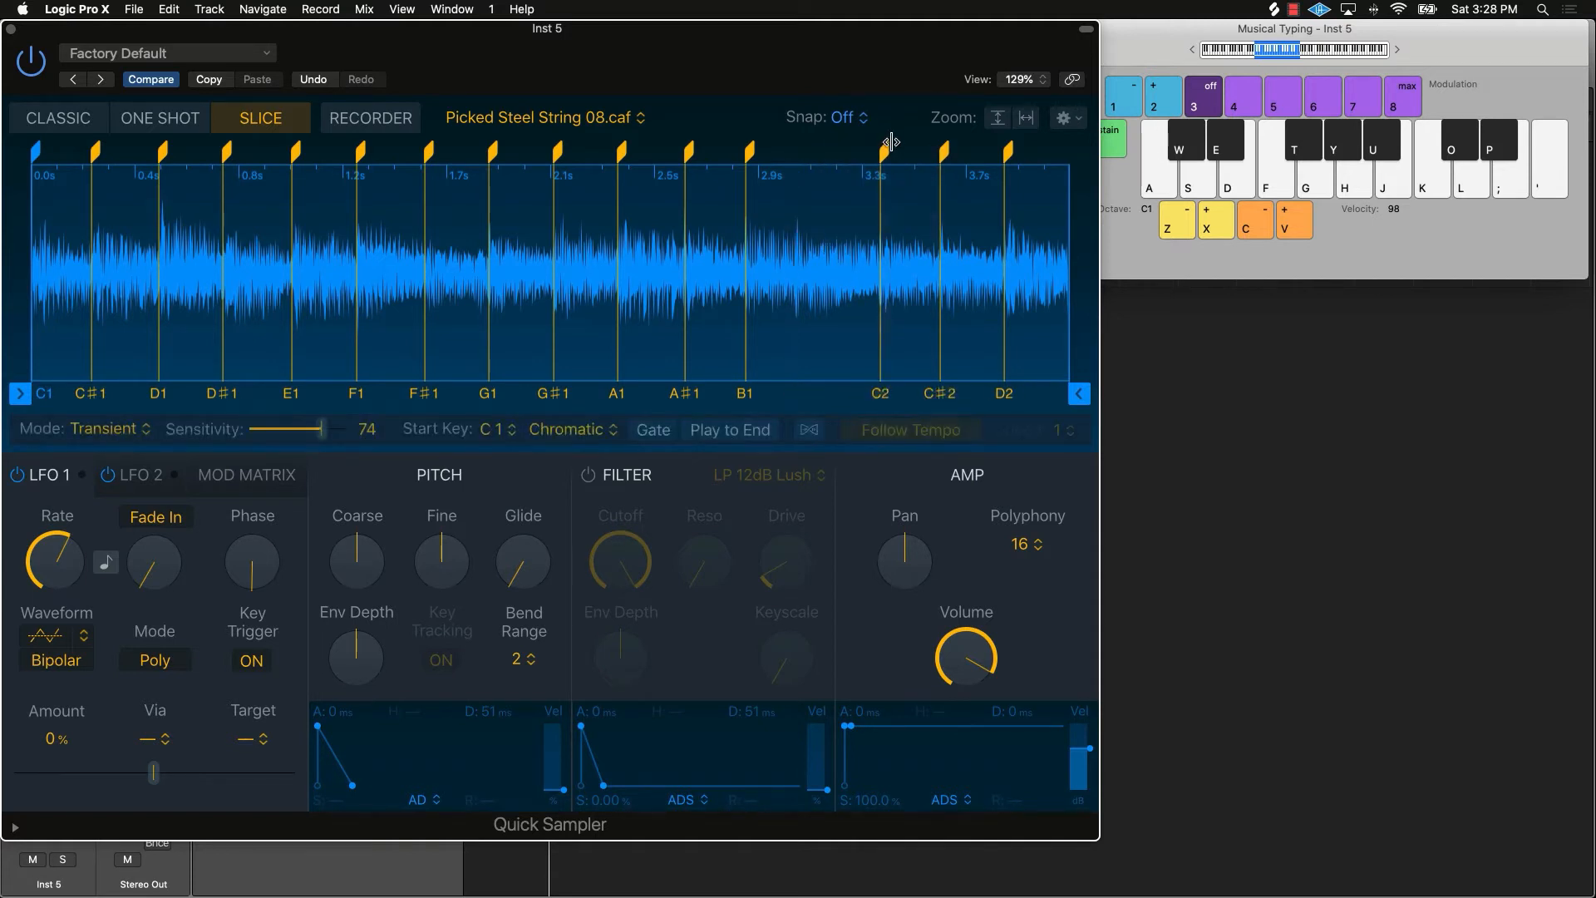
click(887, 150)
right_click(887, 156)
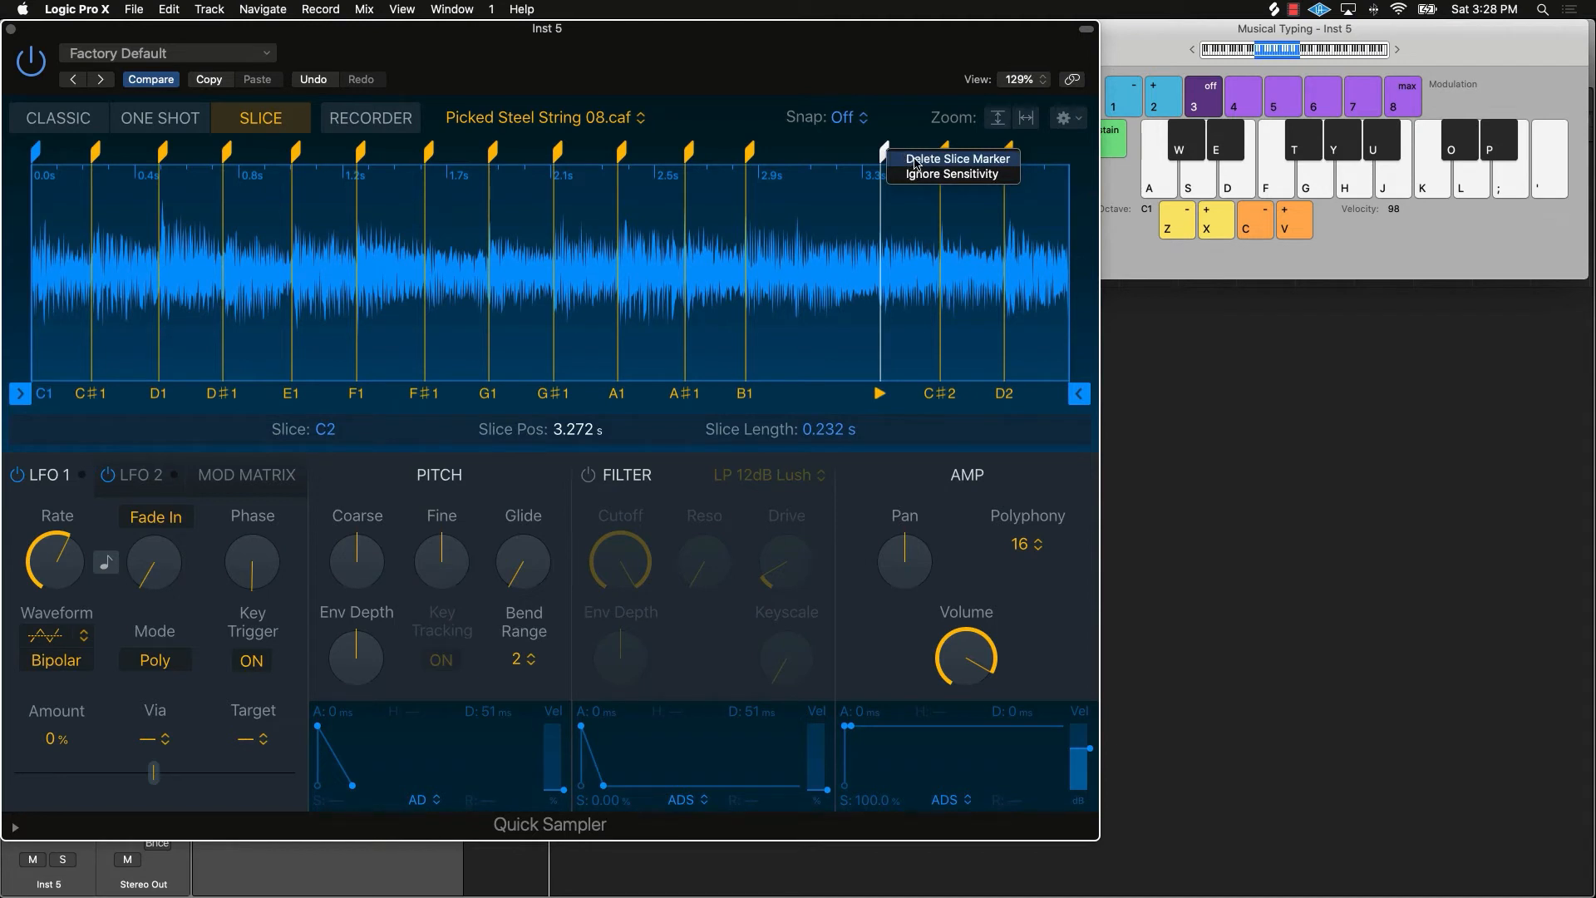
click(841, 146)
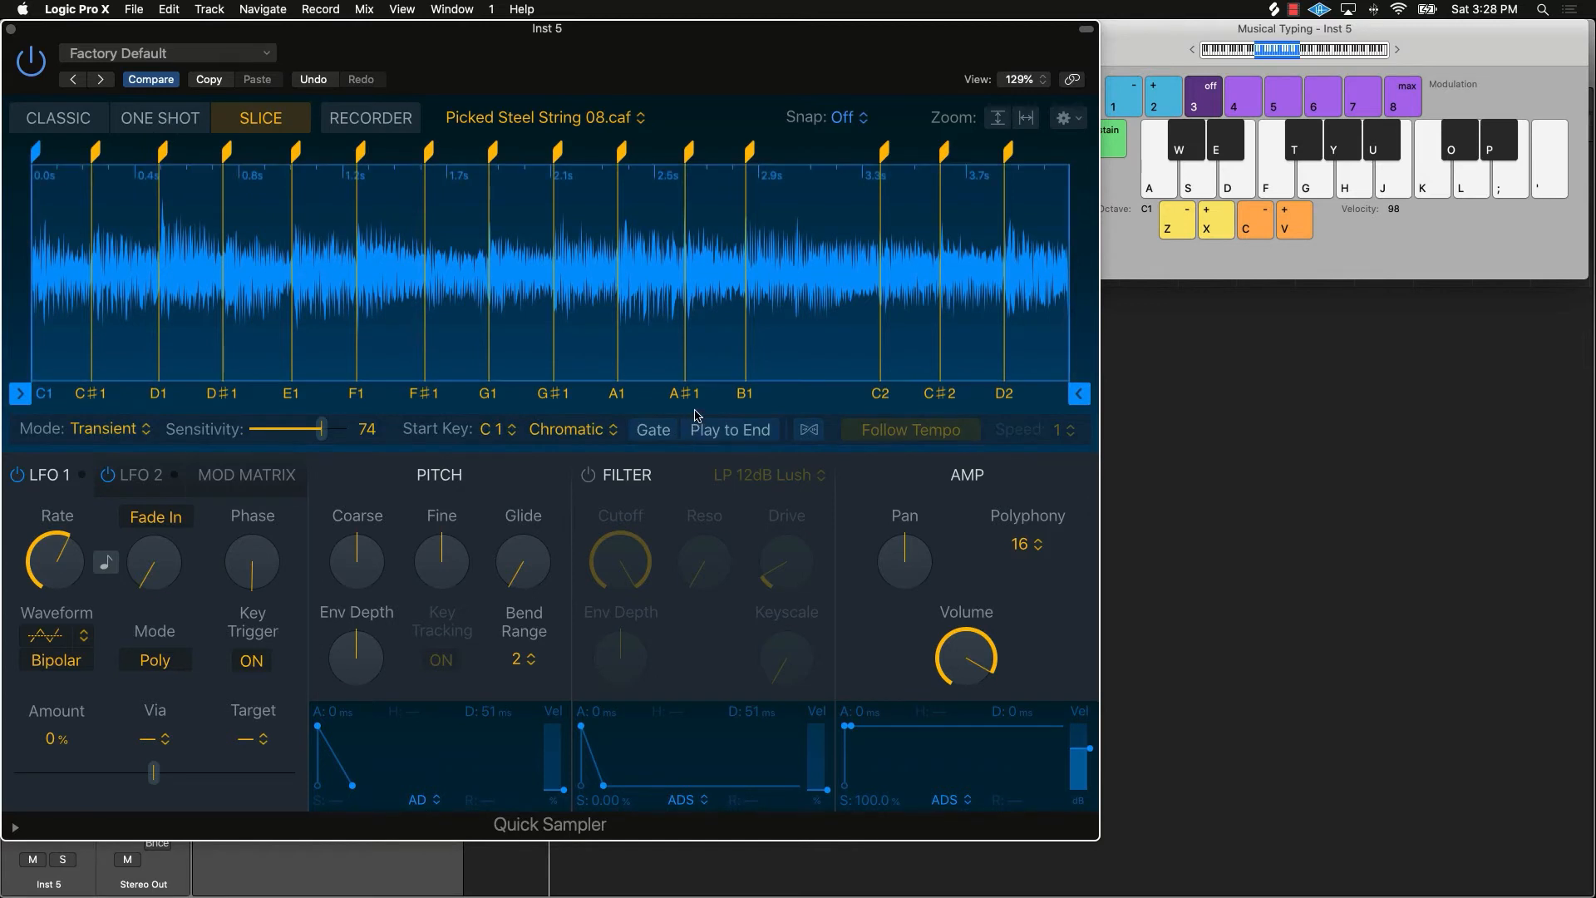
Step: Turn on Flex with Follow Tempo, uncover the project tempo display, and audition the slices on C1 and E1
click(812, 430)
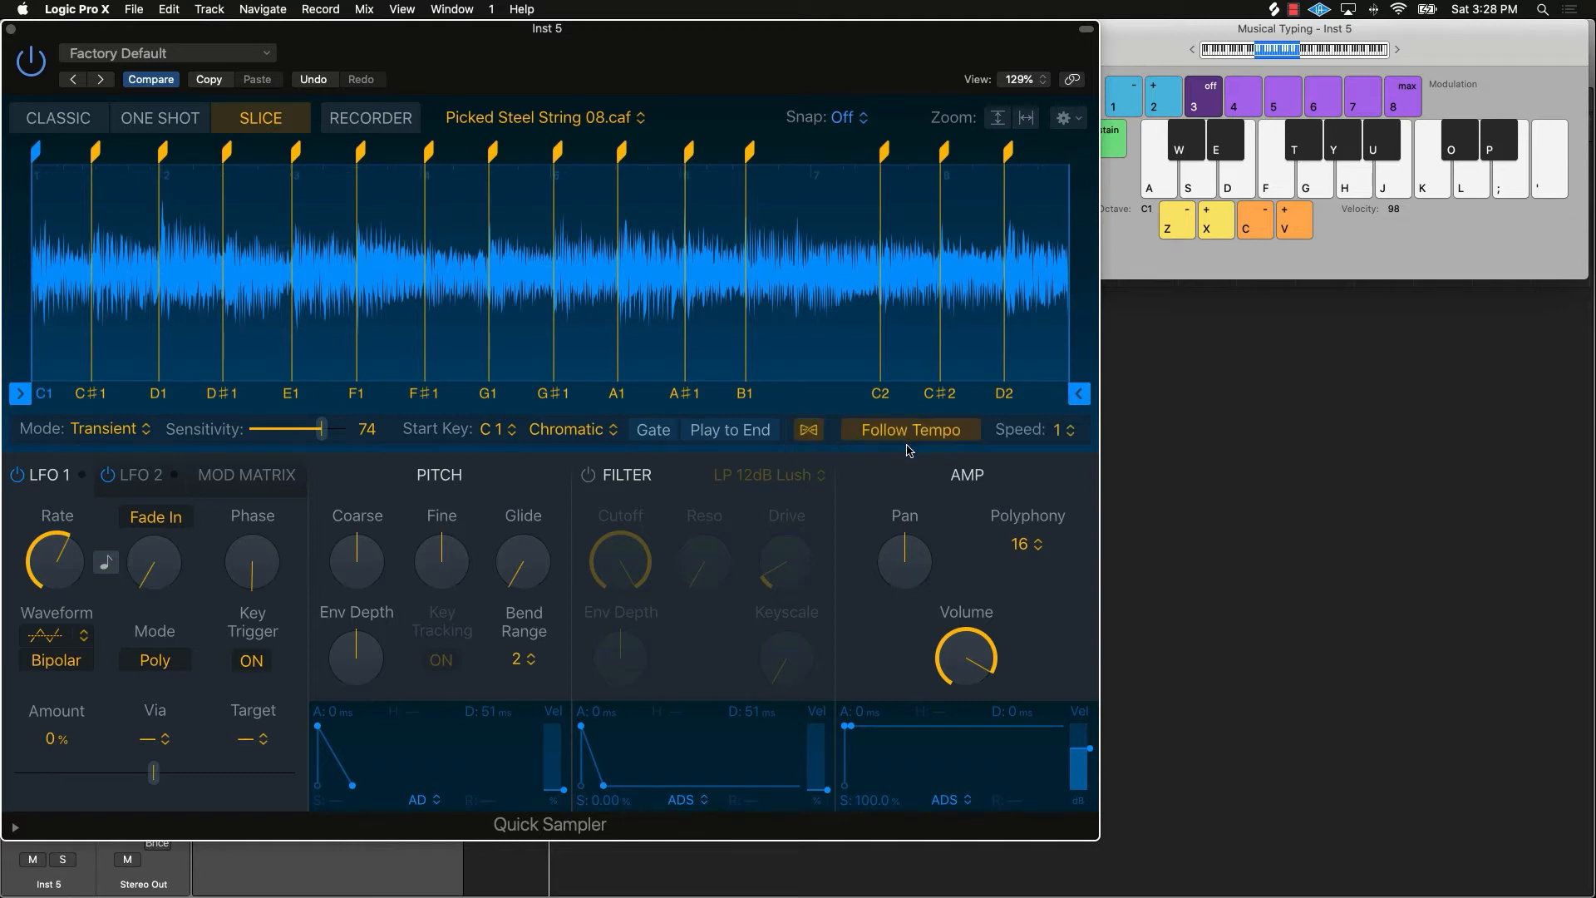
drag(875, 85, 1032, 187)
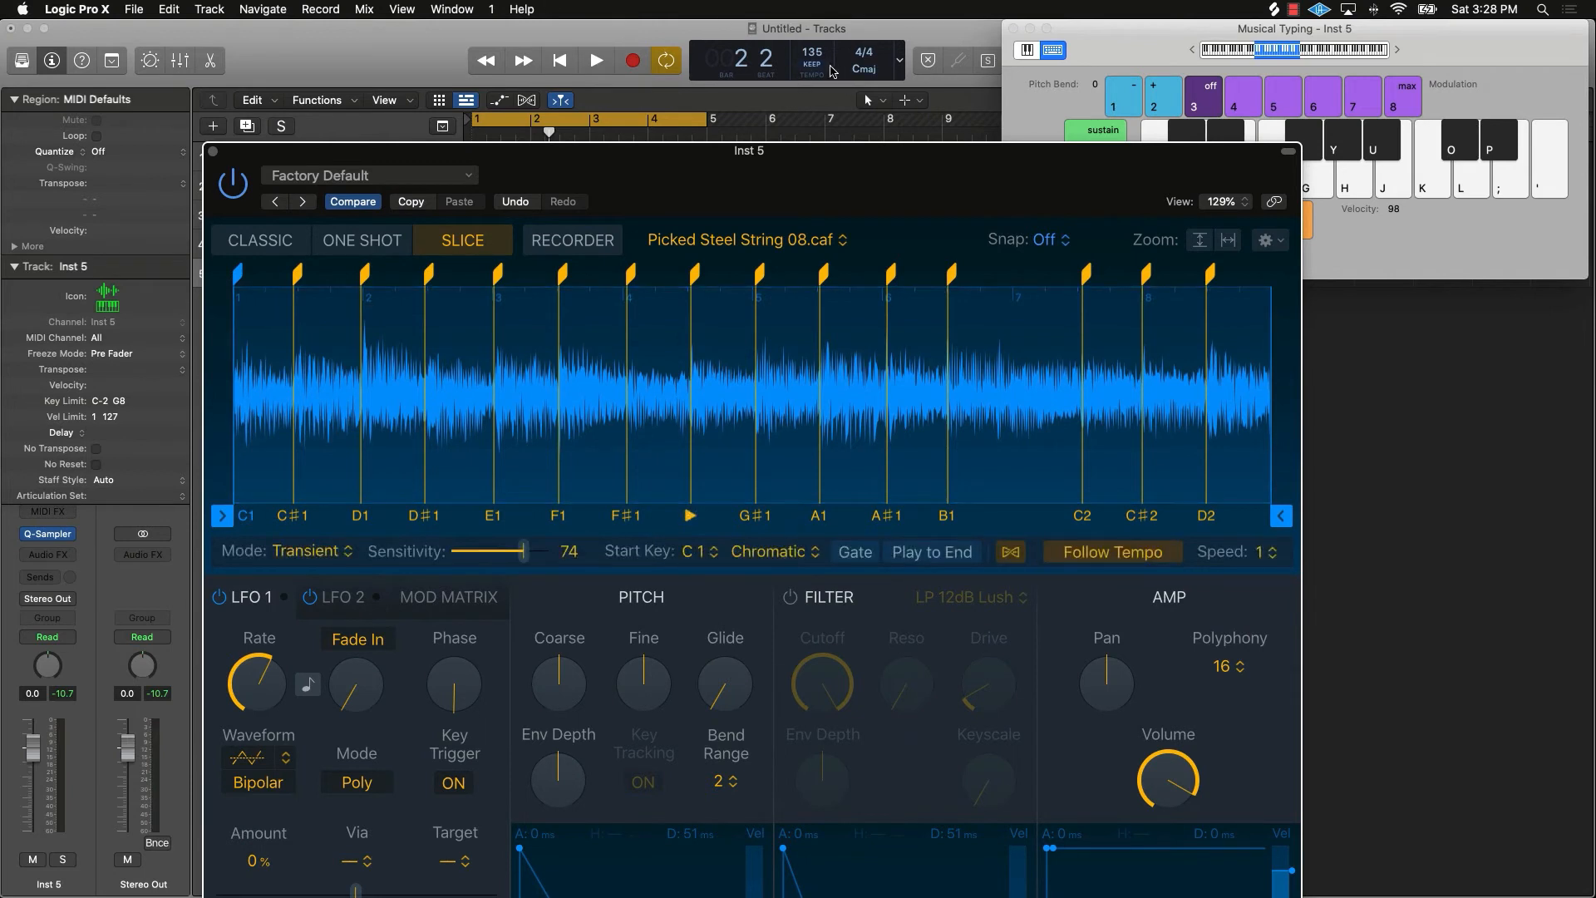
key(a)
key(d)
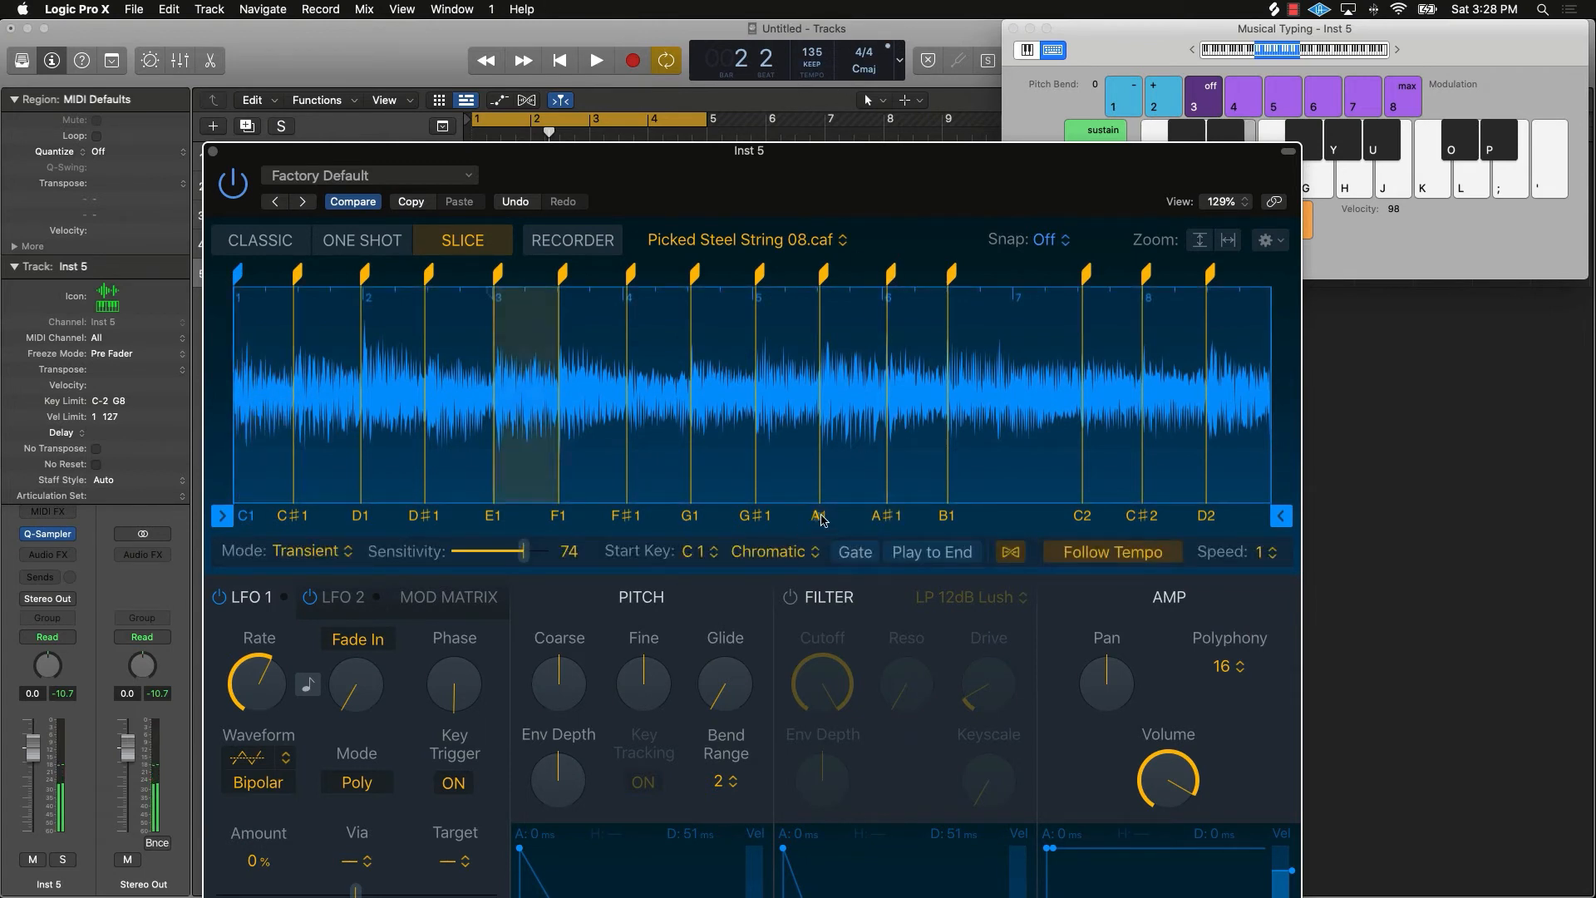
Step: Audition the tempo-following slices on F1 and D1
key(f)
key(s)
key(s)
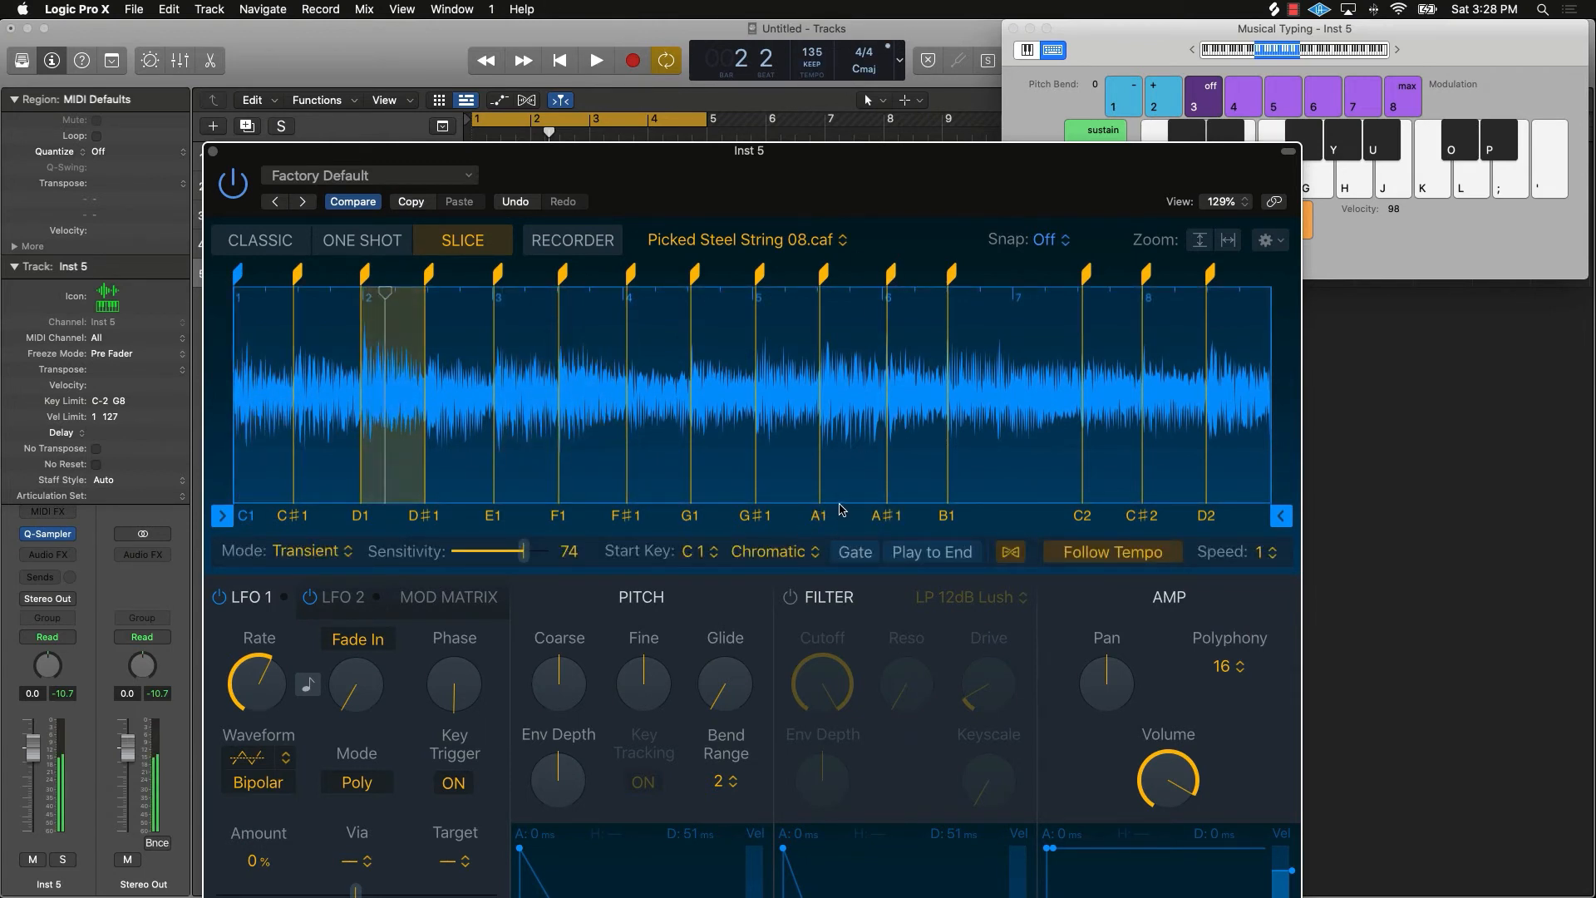
Step: Switch the sampler to Classic mode, raise the Musical Typing octave to C2, uncover the keyboard and audition the whole loop
click(259, 240)
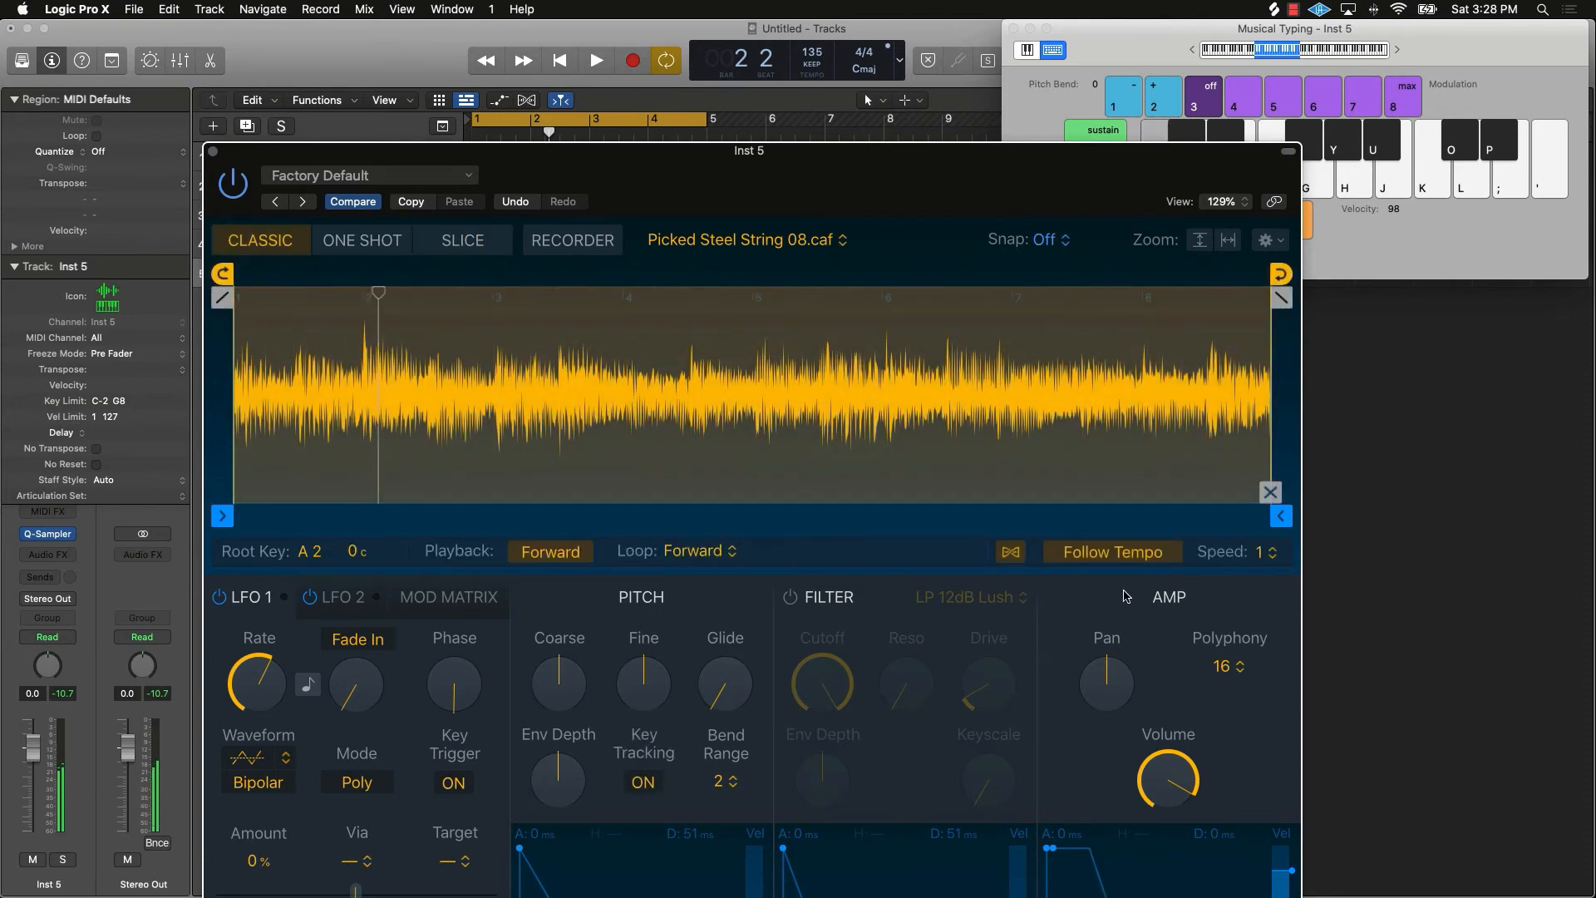
key(f)
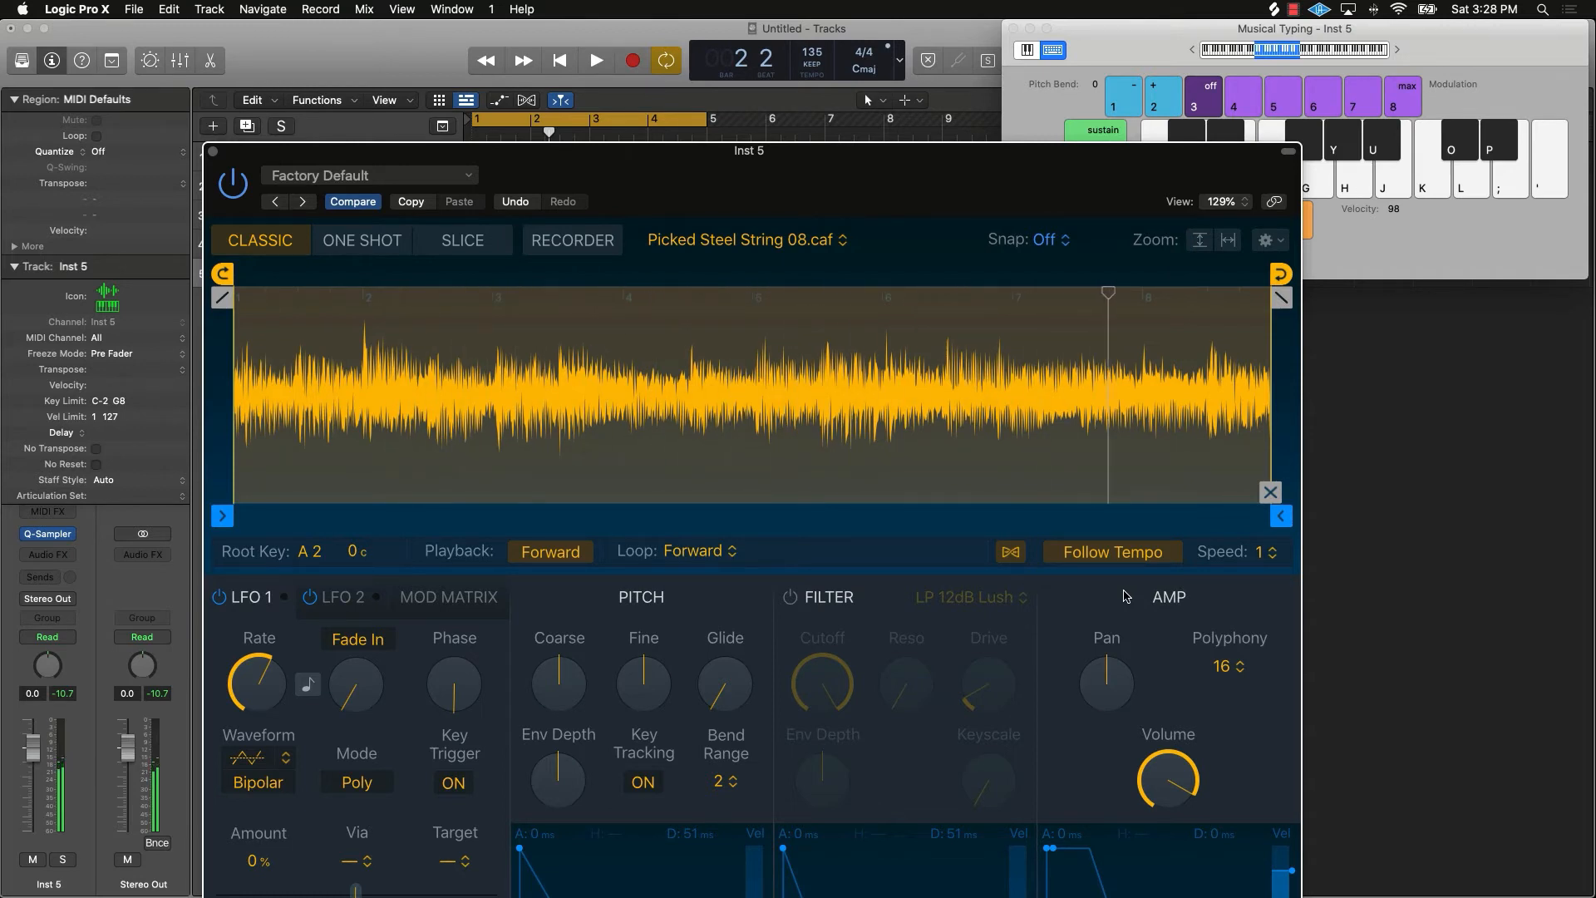
key(x)
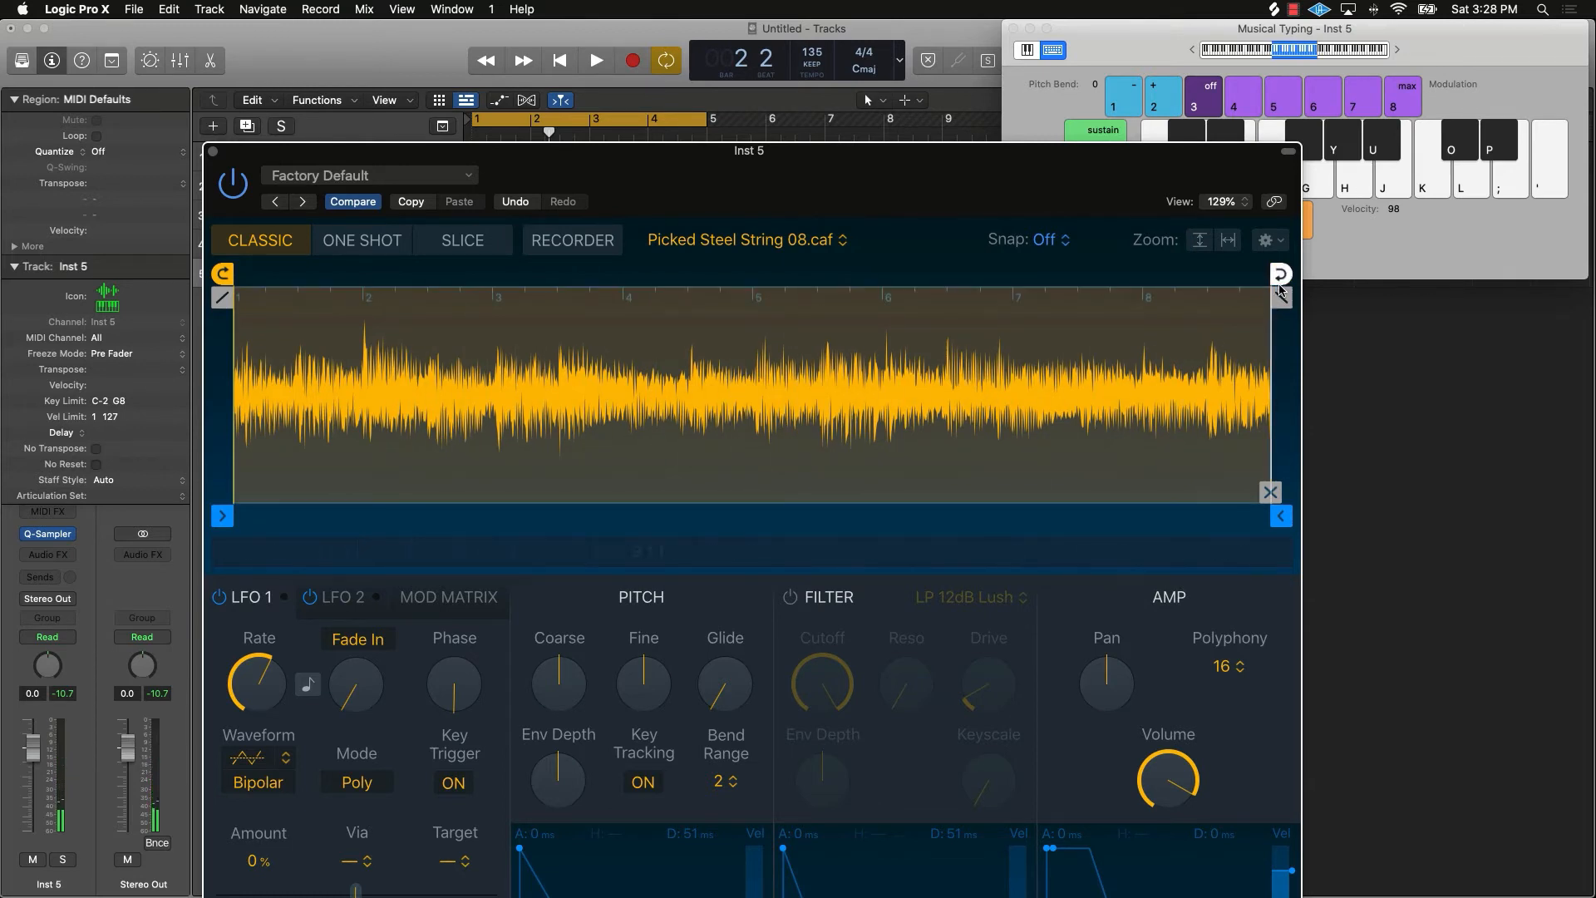
drag(1140, 169, 1060, 312)
key(f)
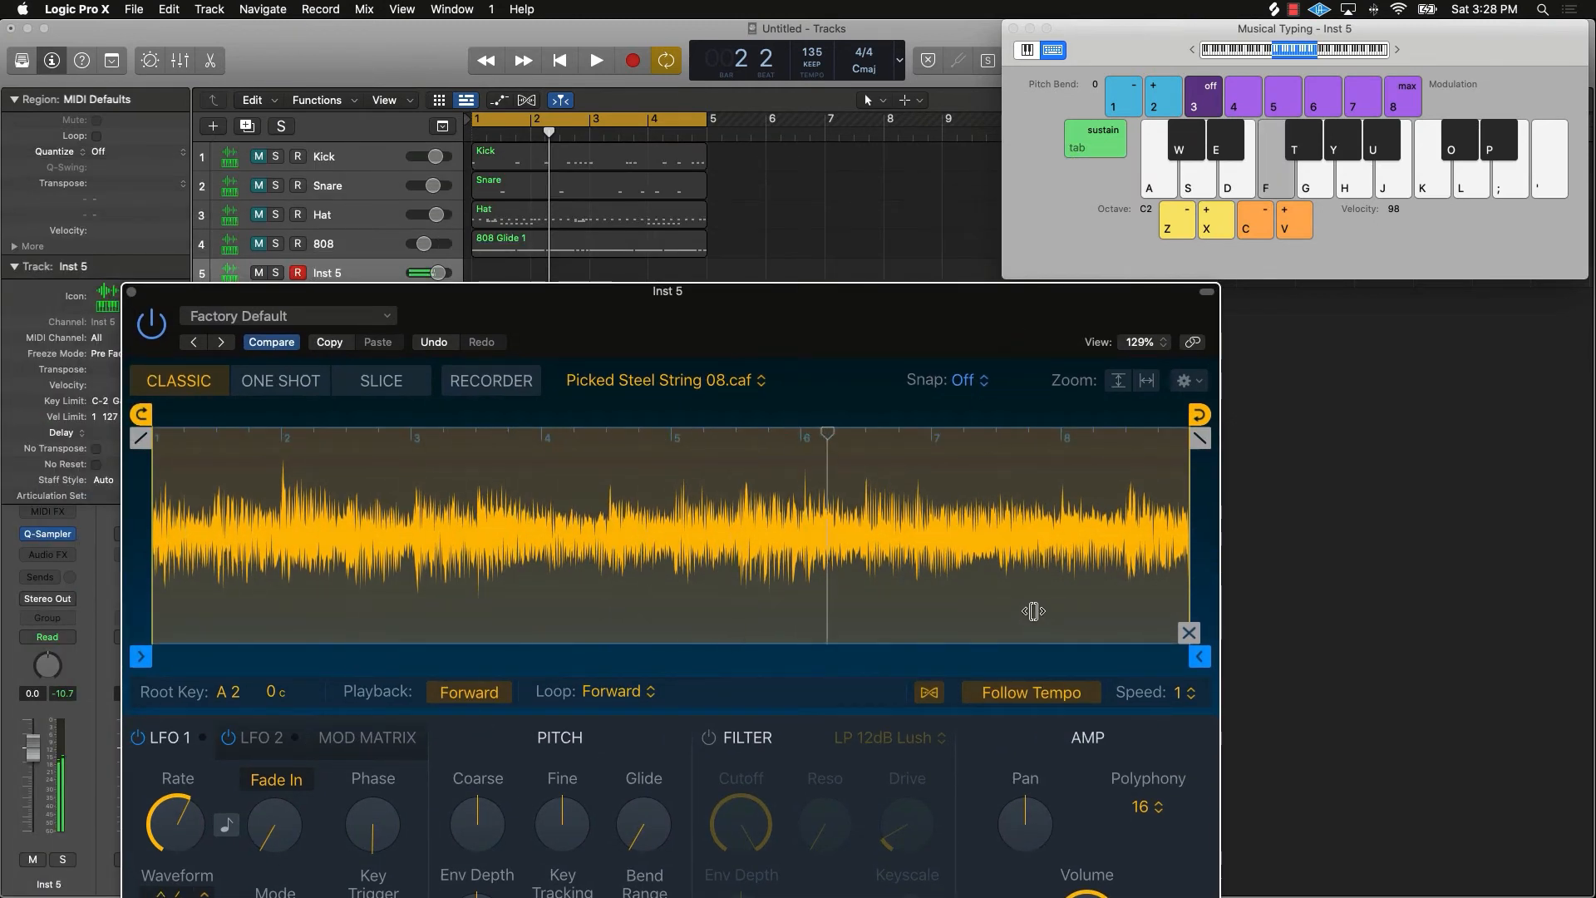
Step: Turn off Follow Tempo and Flex, audition the loop on F2 at its original speed, and turn both back on
click(1023, 697)
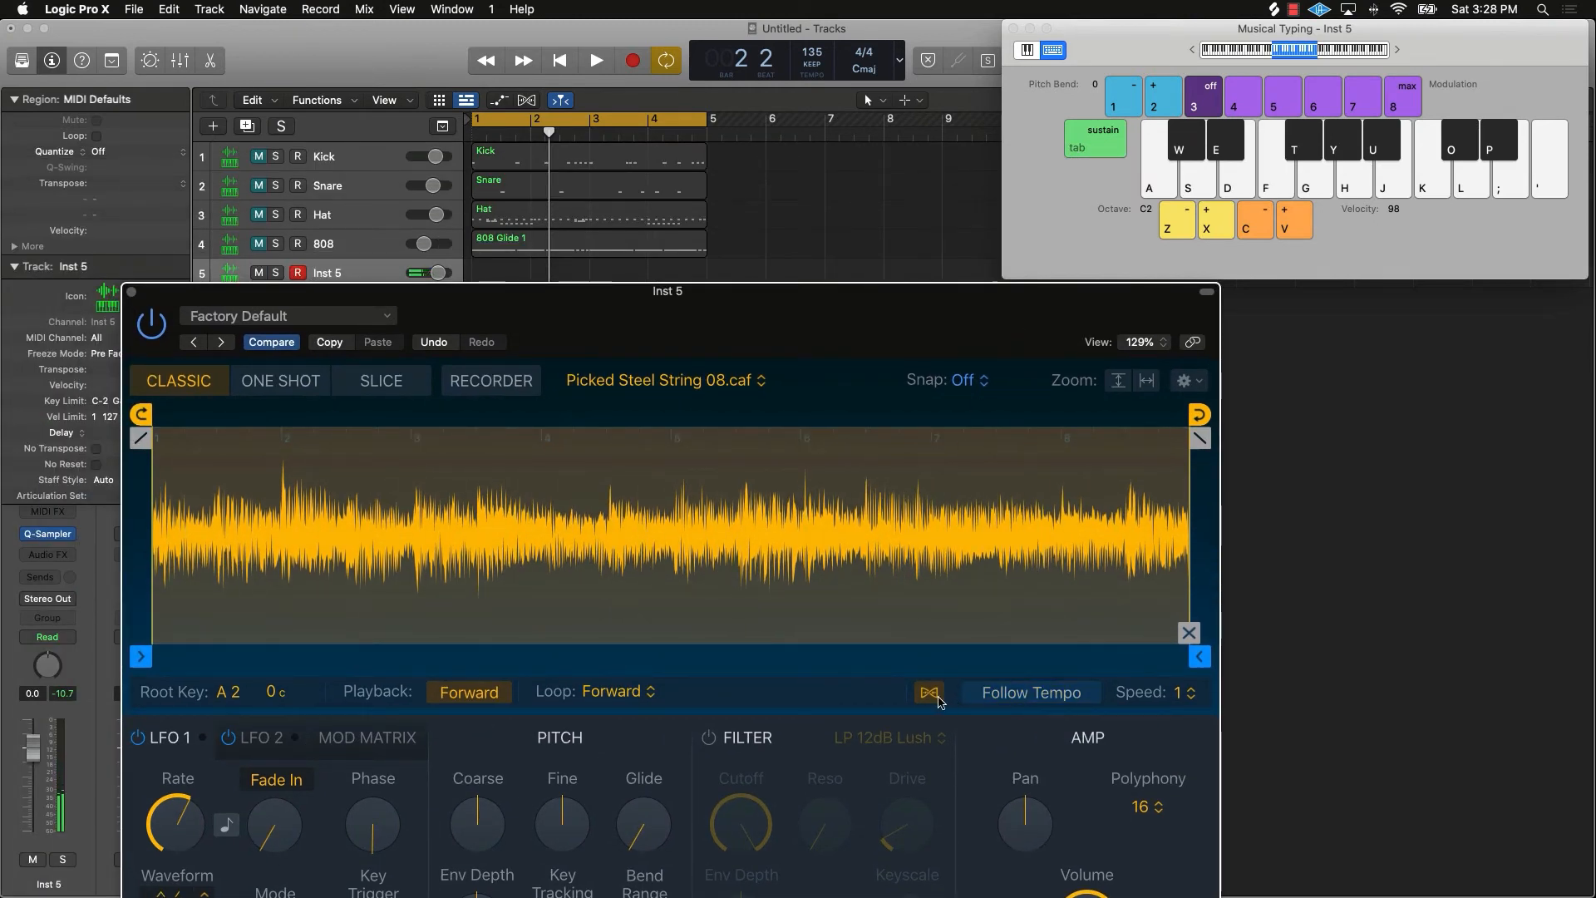
click(938, 698)
key(f)
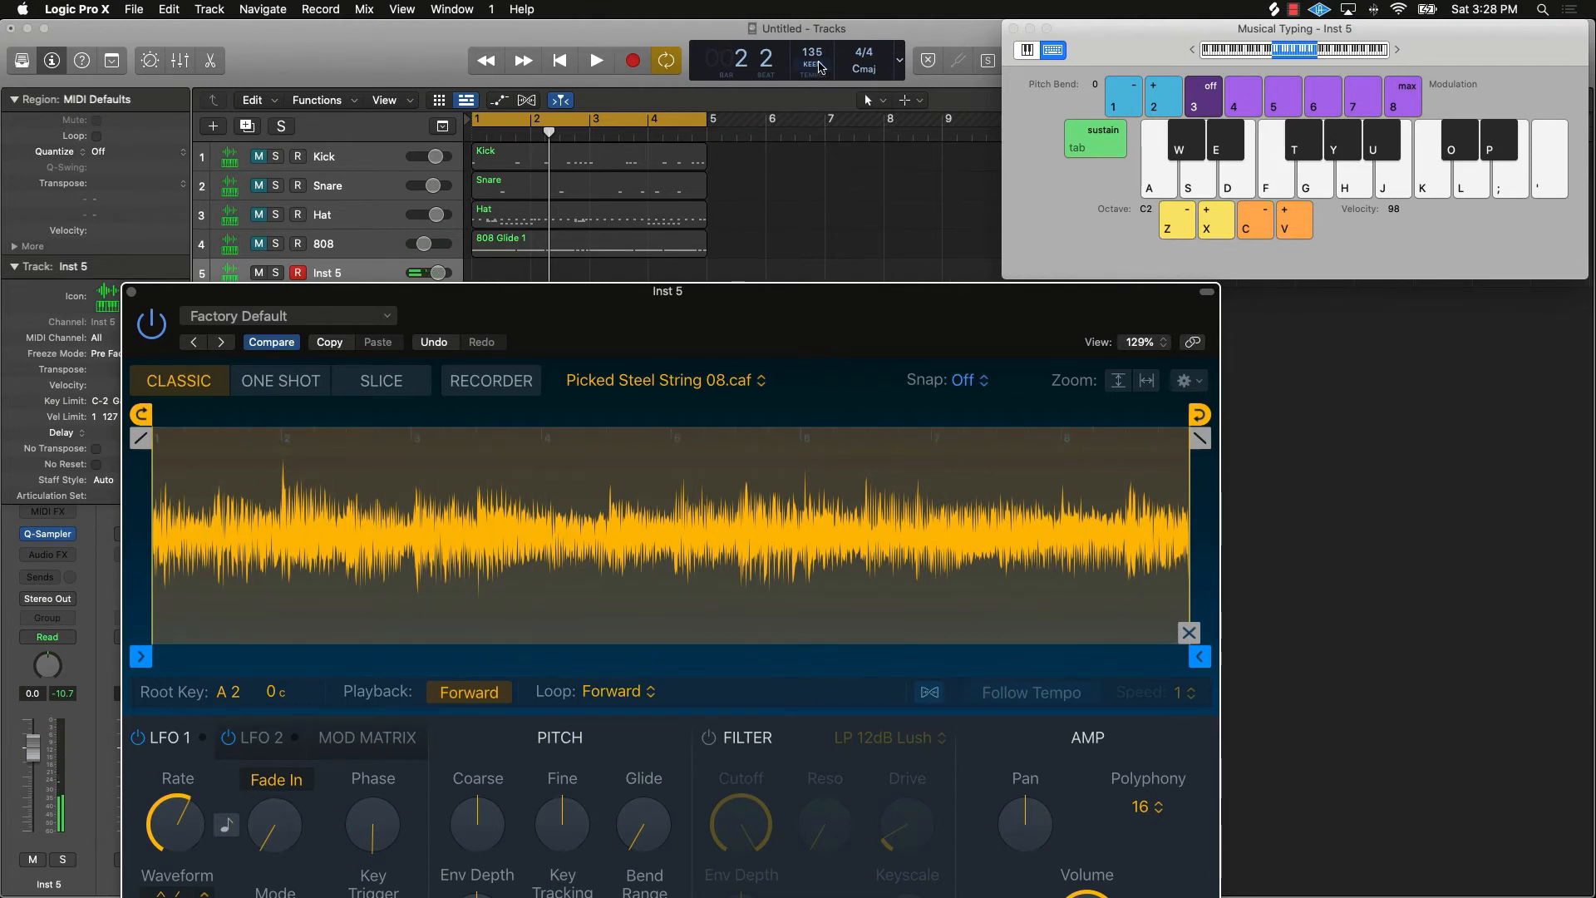
click(931, 696)
click(996, 703)
Step: Reverse the sample's playback direction, audition it on F2, and set playback back to Forward
drag(875, 323, 1041, 180)
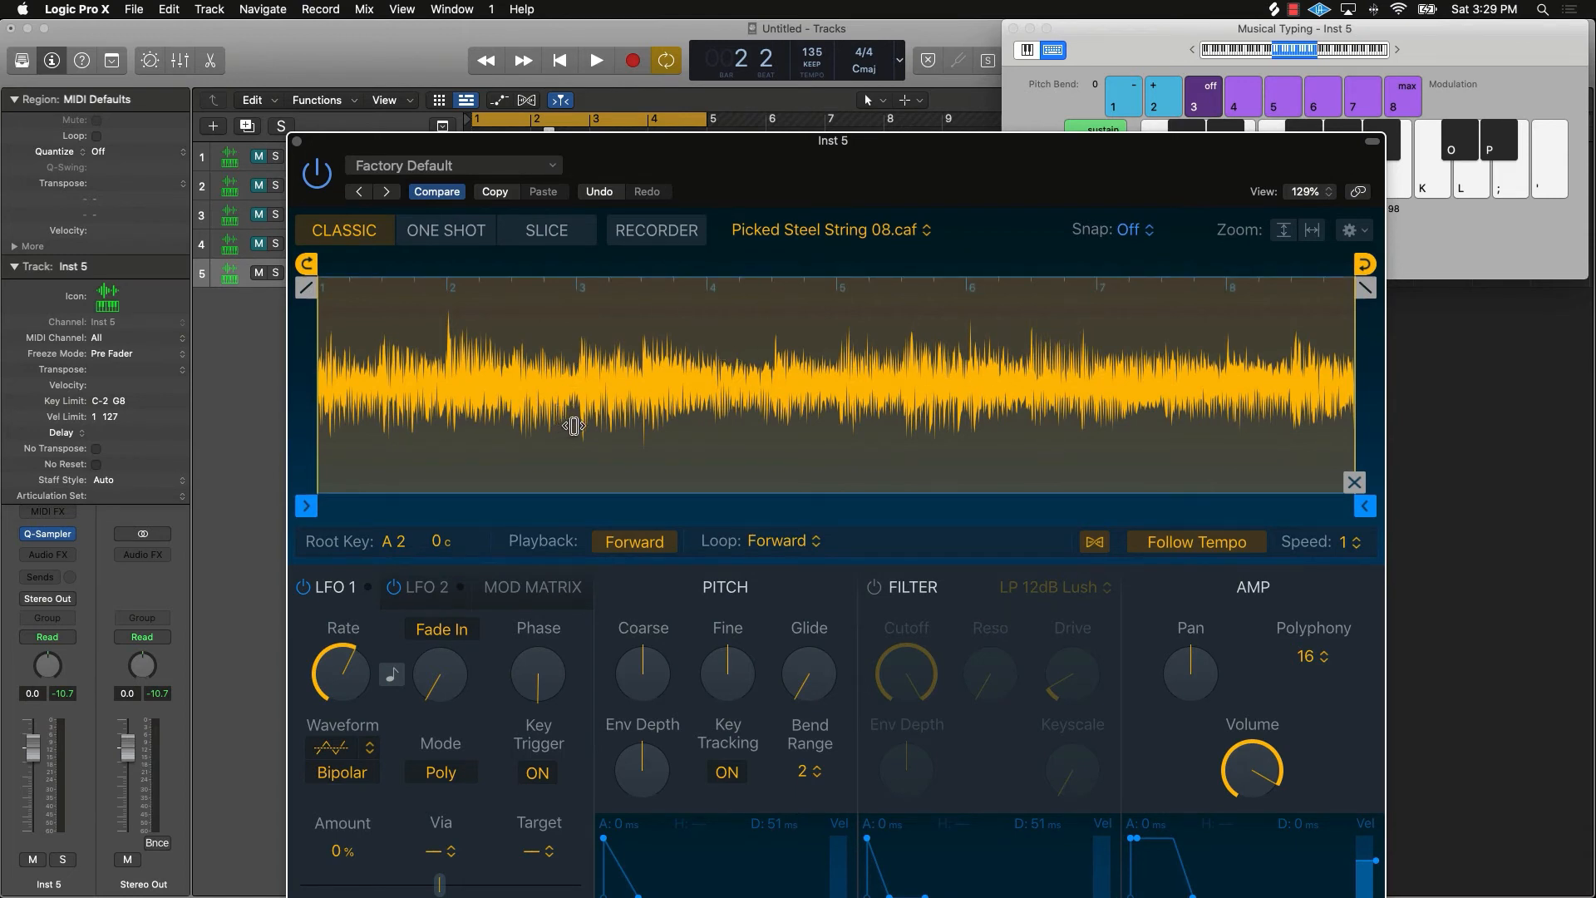
click(620, 552)
key(f)
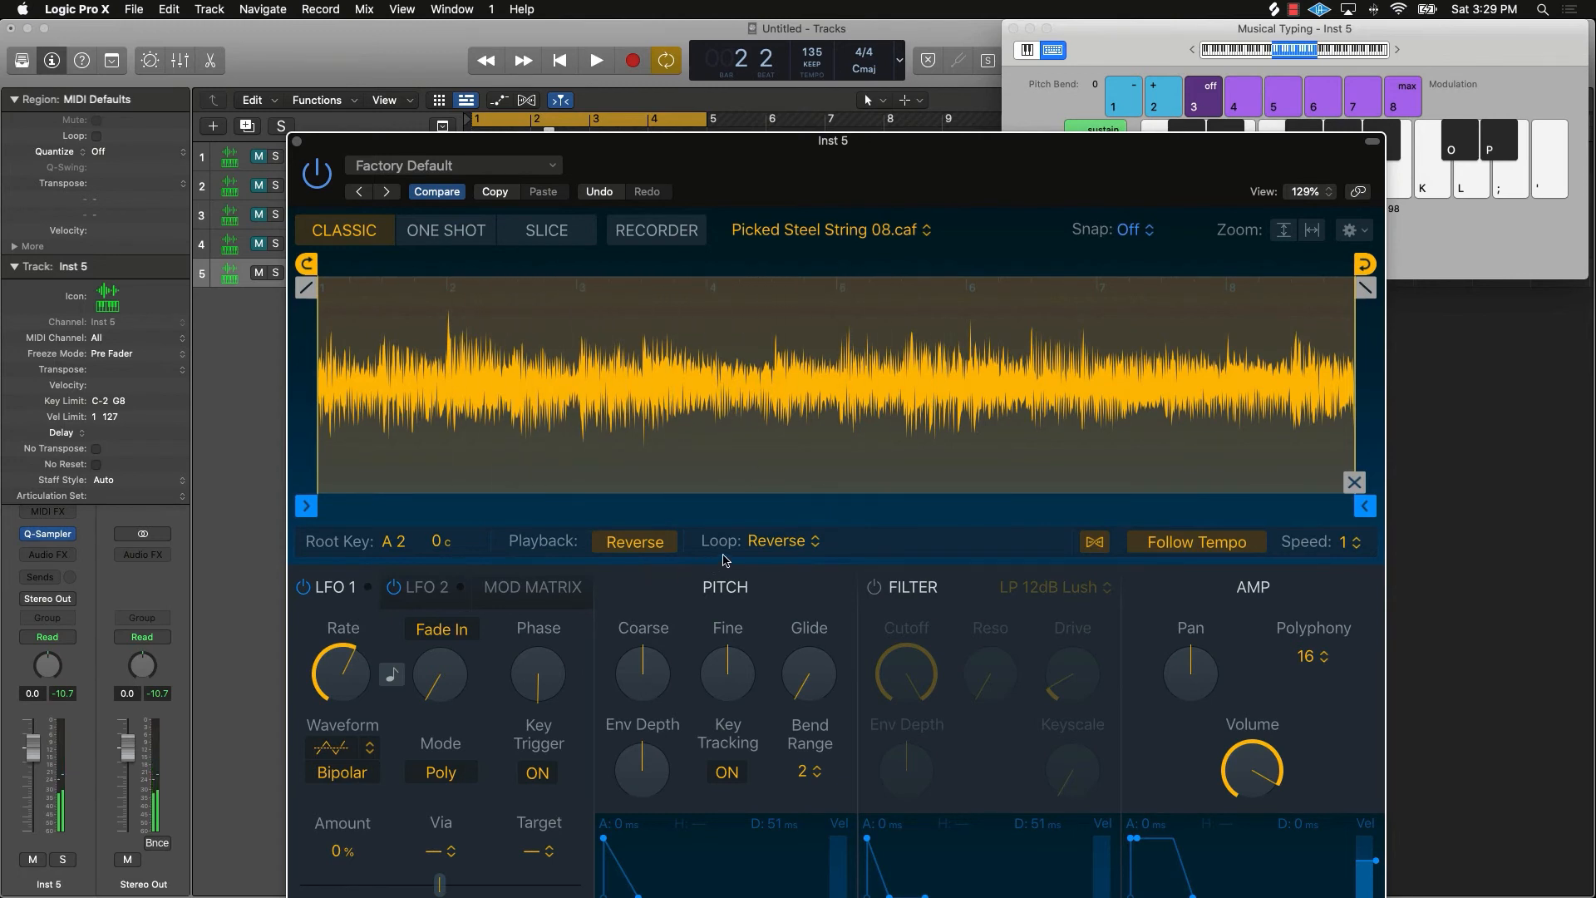
click(644, 550)
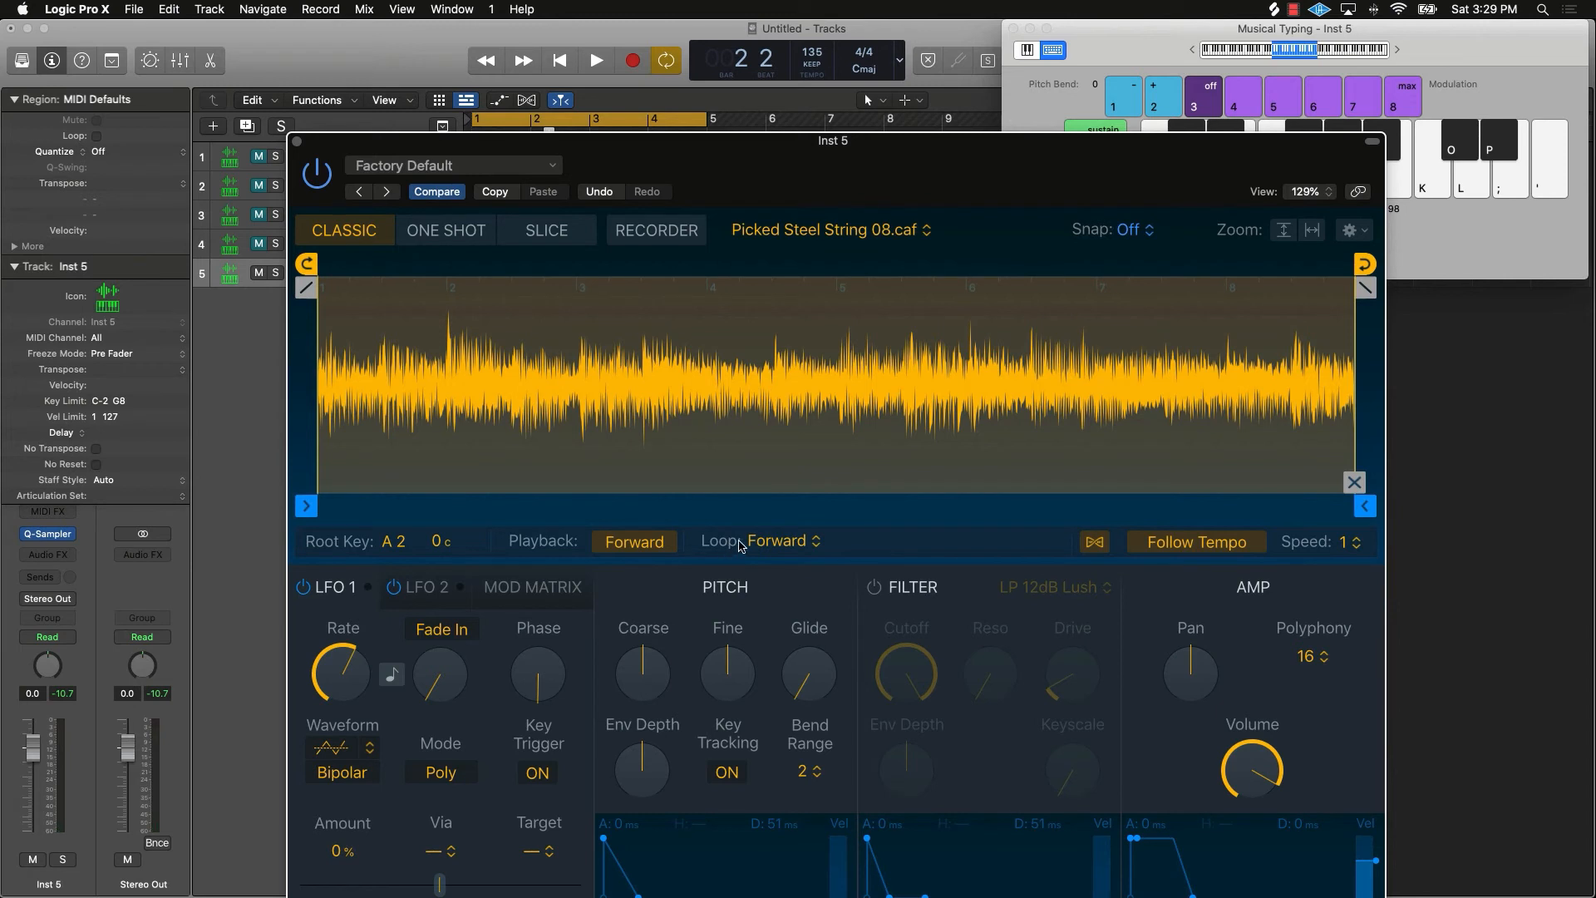
Step: Move the loop start marker to about bar 6 and audition the forward loop on F2
drag(319, 324, 491, 321)
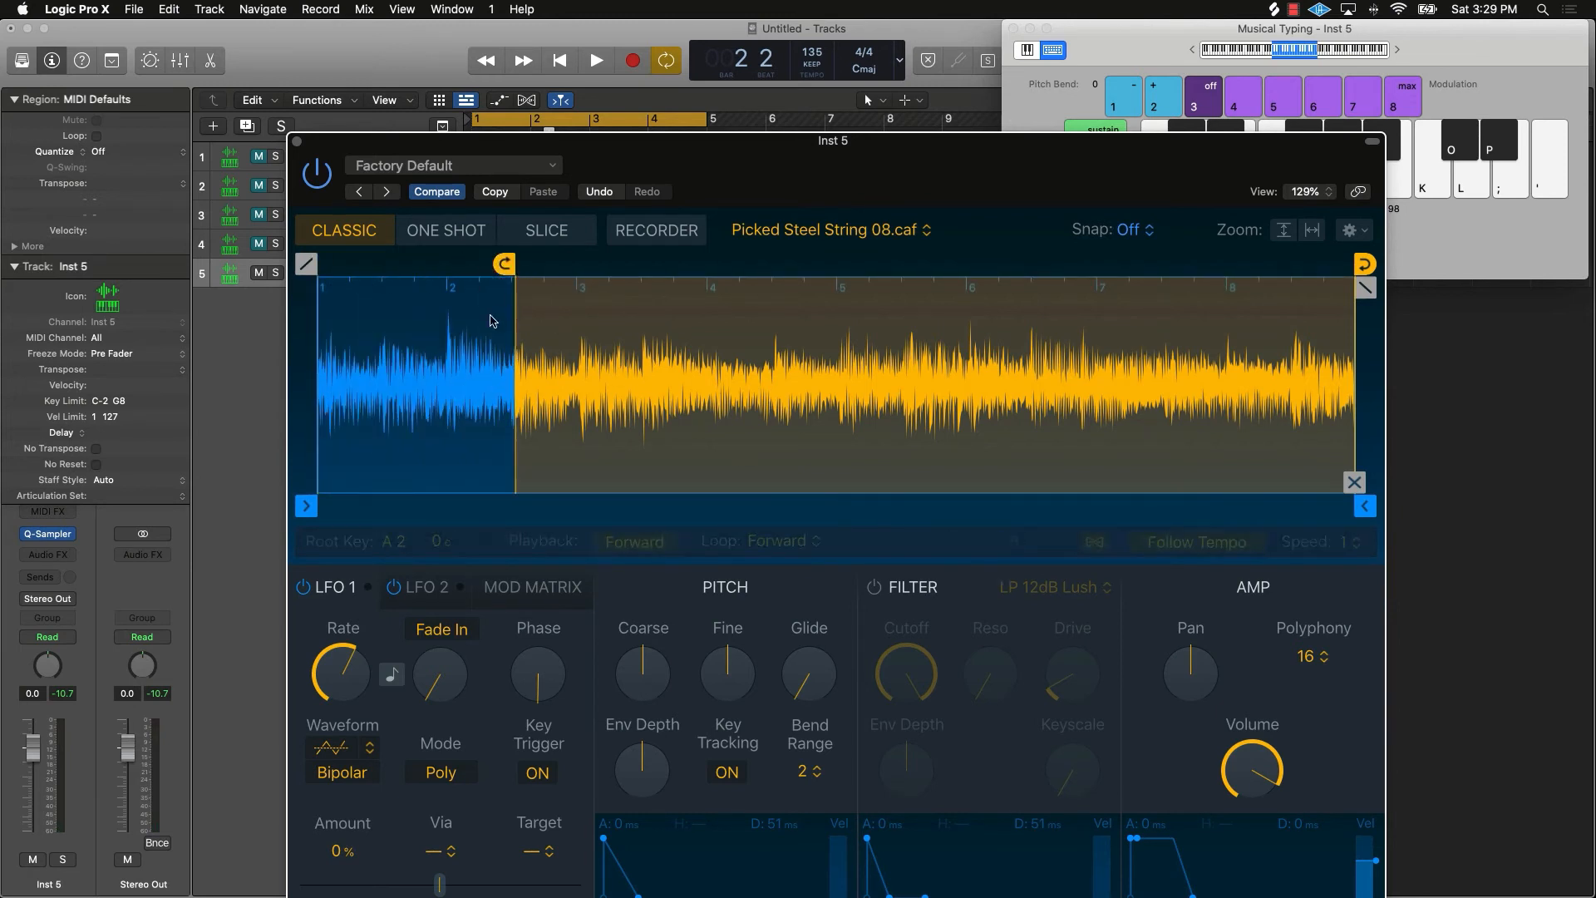
drag(506, 264, 957, 264)
key(f)
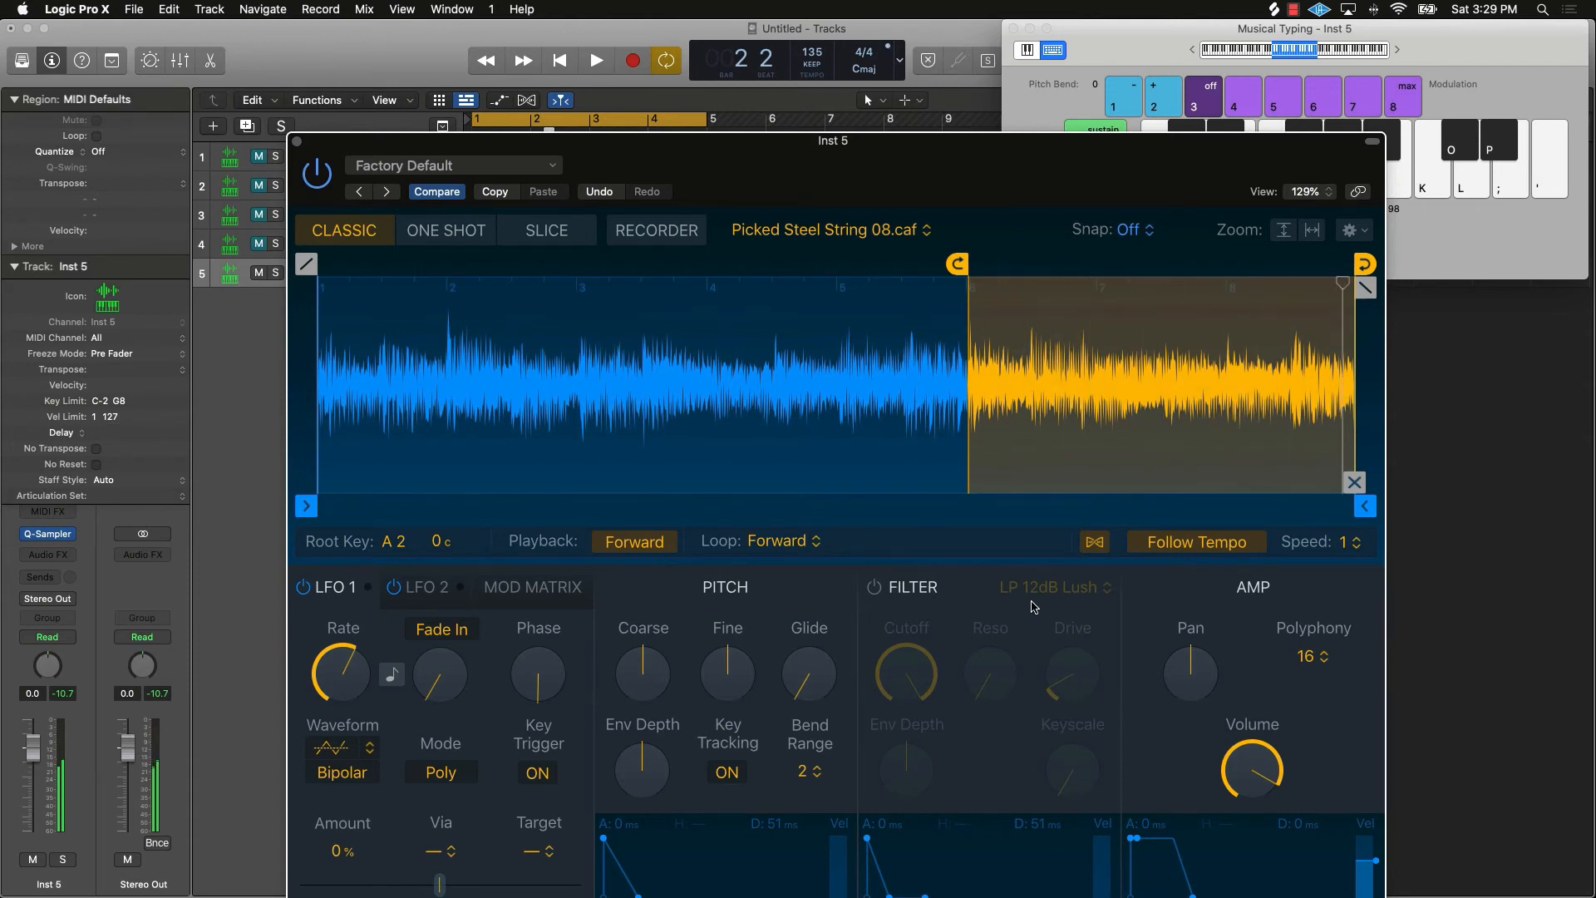
Step: Set the loop mode to No Loop, trim the sample start to about 3 2 227, and audition it on F2
click(813, 543)
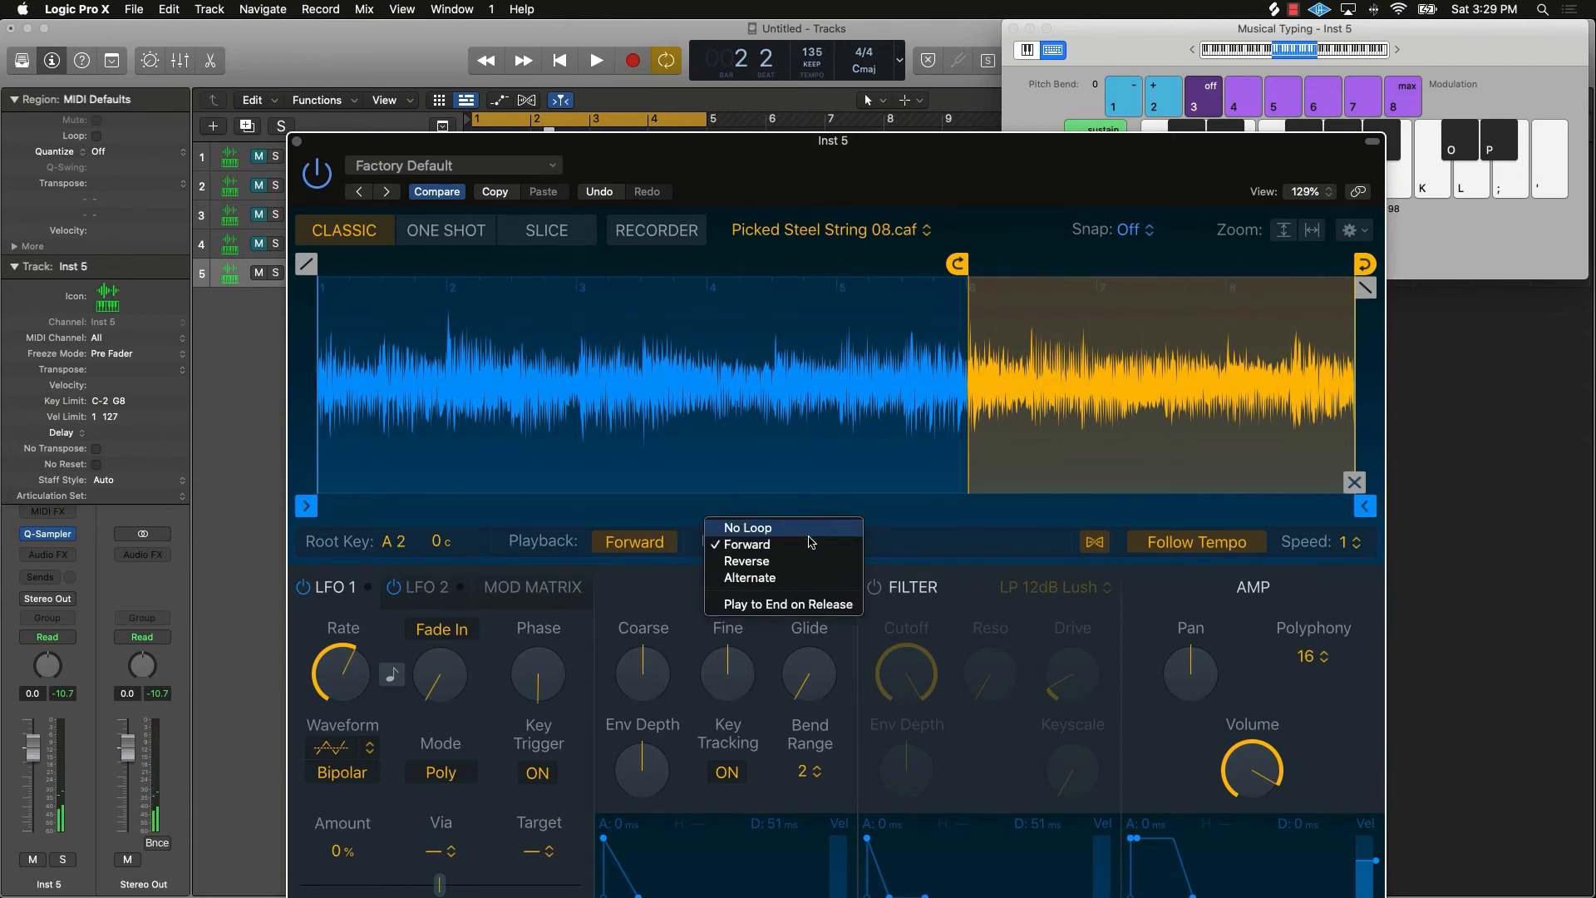
click(748, 528)
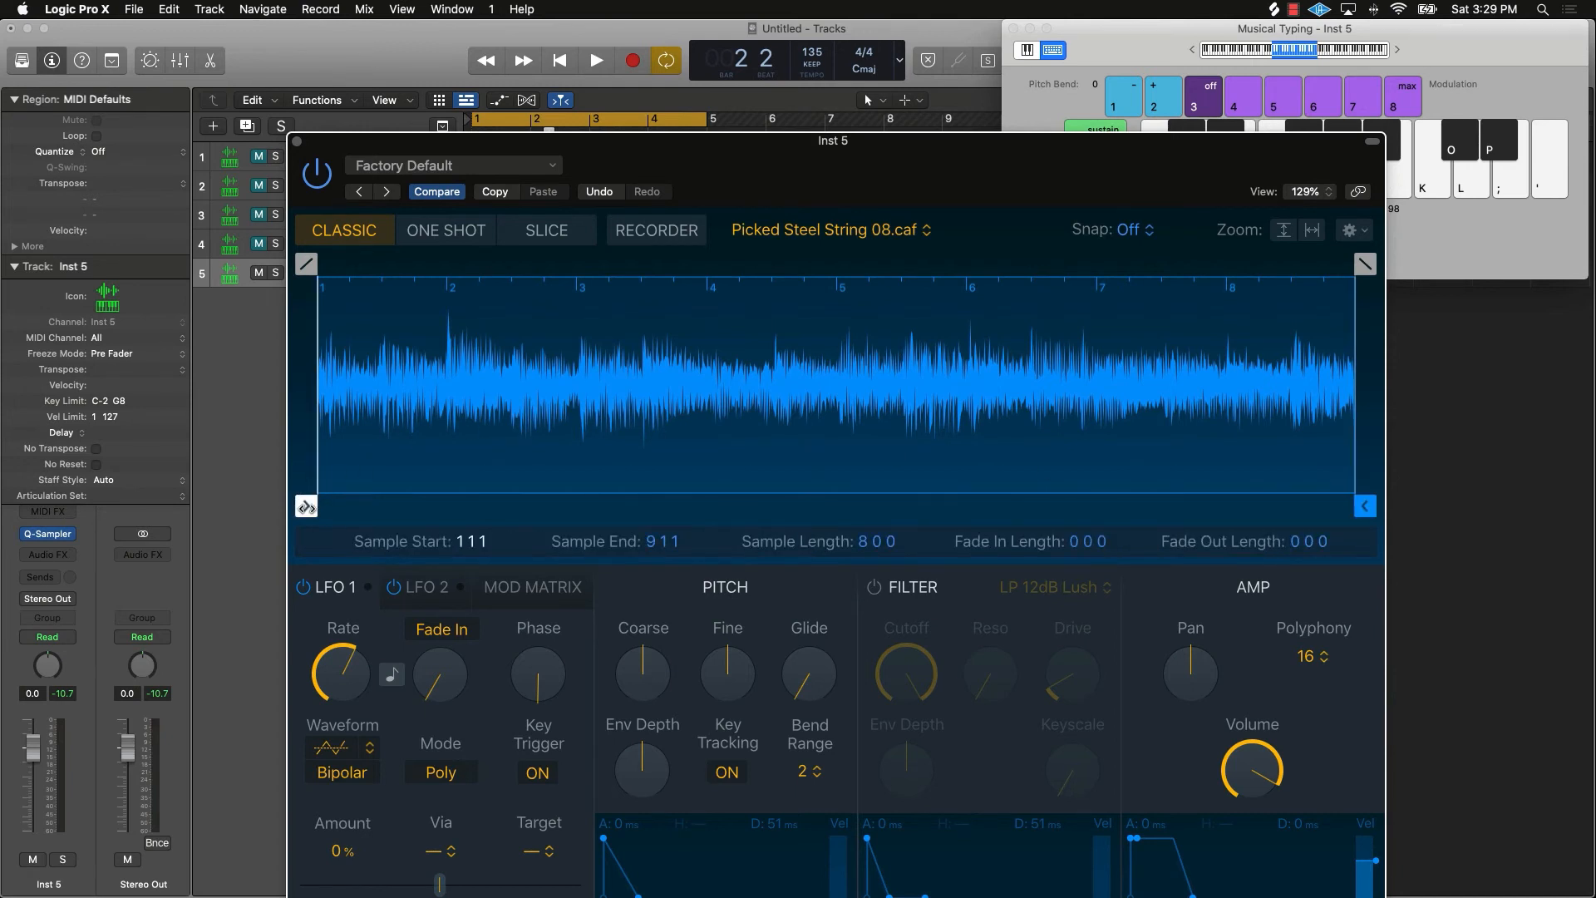
mouse_move(320, 505)
mouse_down()
mouse_move(456, 523)
mouse_move(641, 518)
mouse_up()
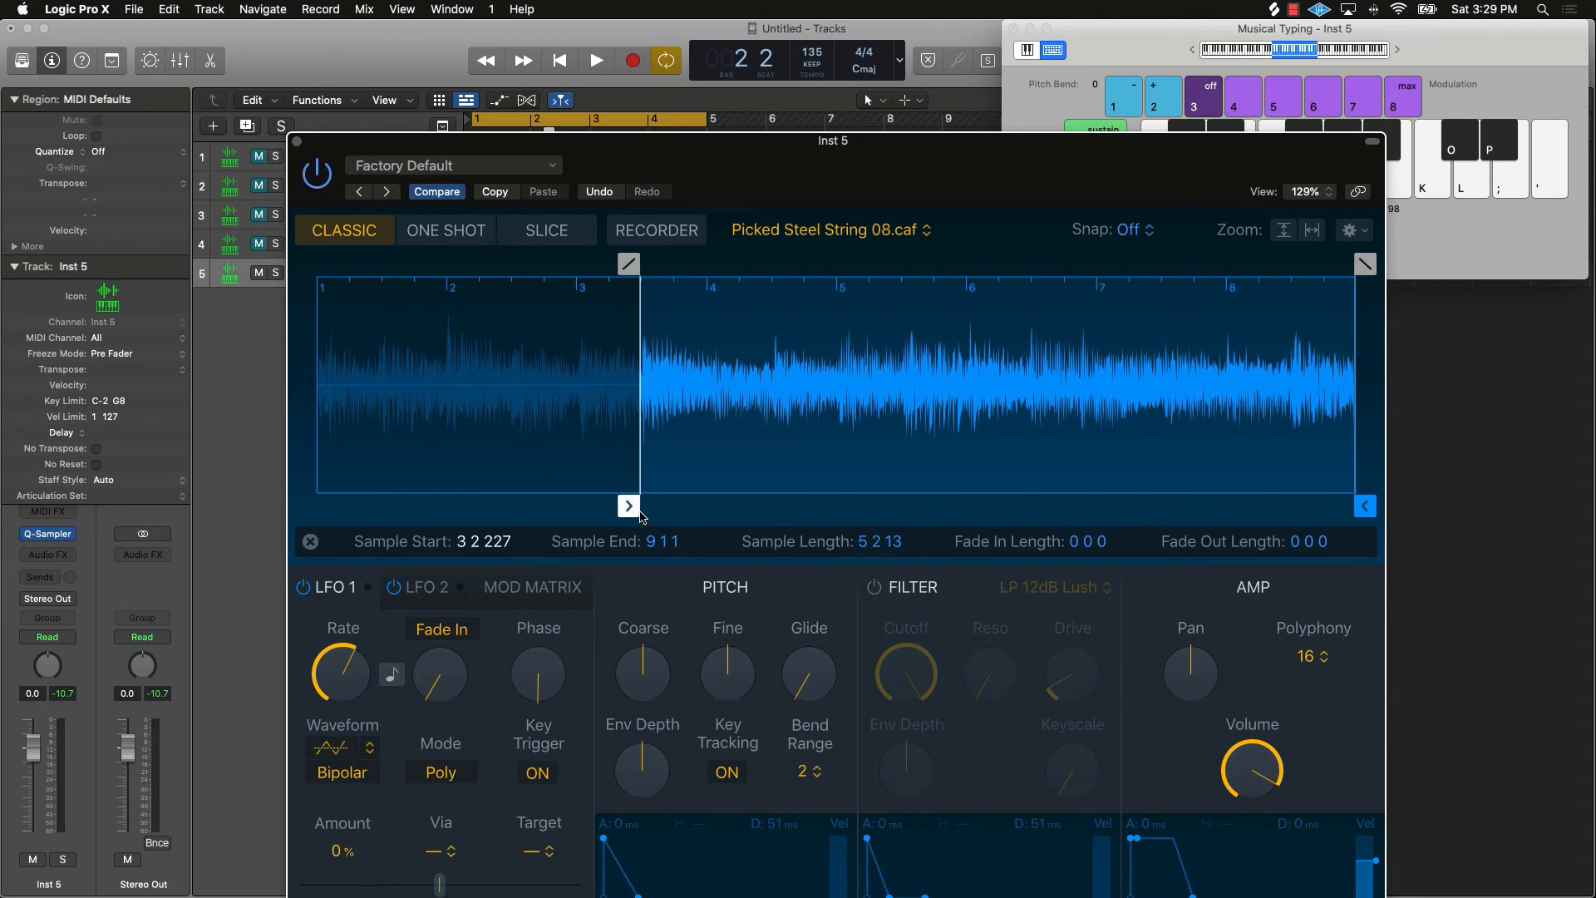
key(f)
key(f)
key(f)
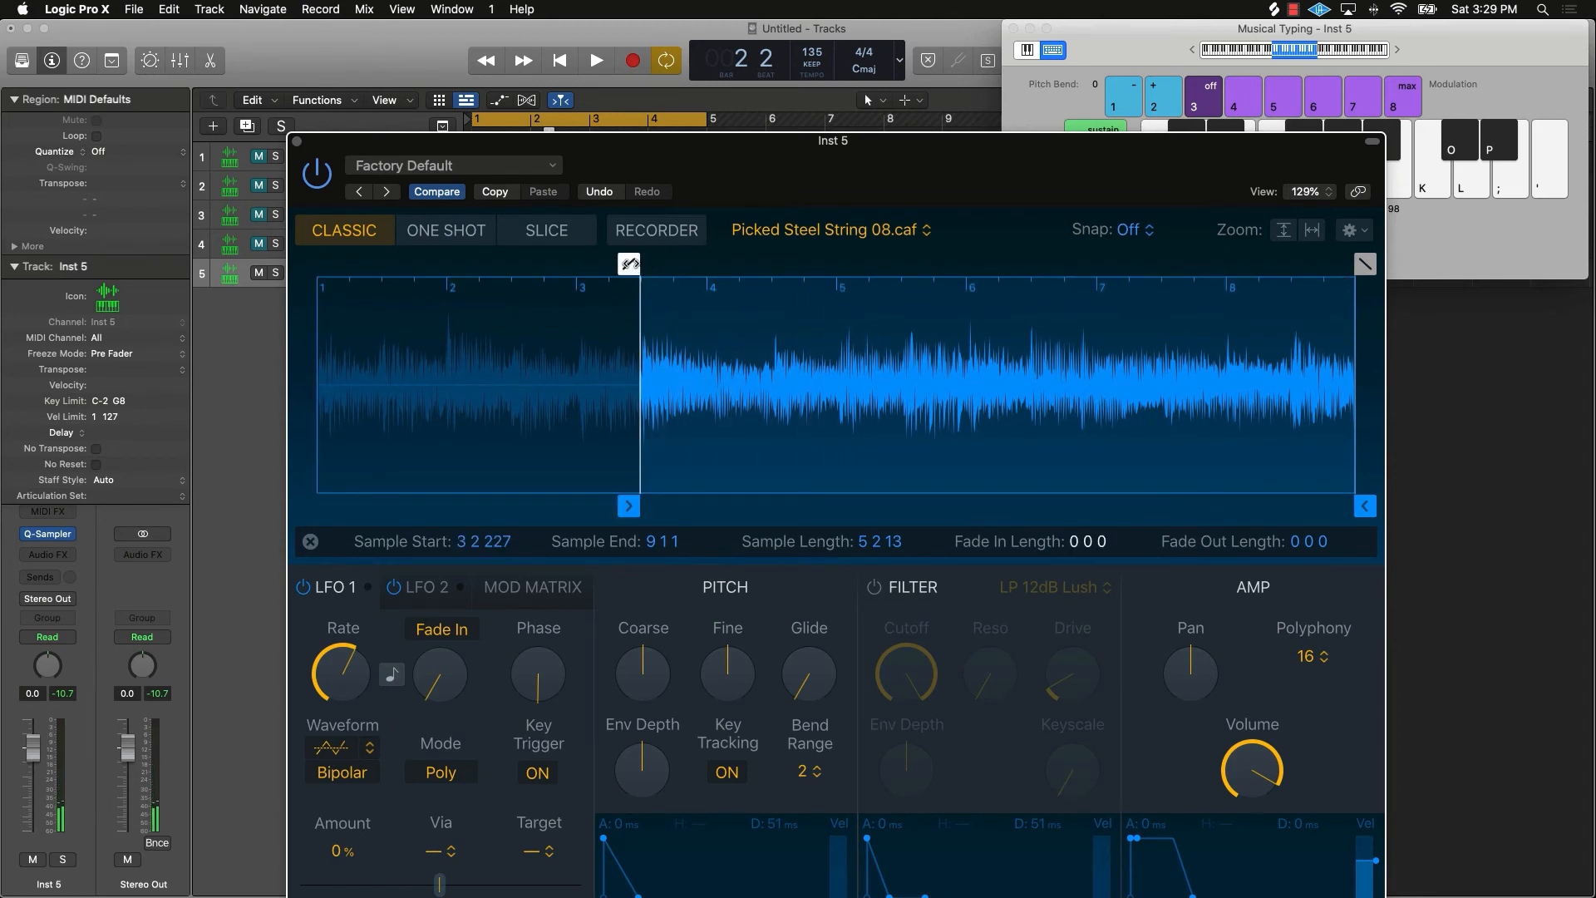
Step: Add a fade-in at the sample start, audition it on F2, and shorten its length to about 0 0 54
drag(630, 264, 648, 264)
key(f)
key(f)
key(f)
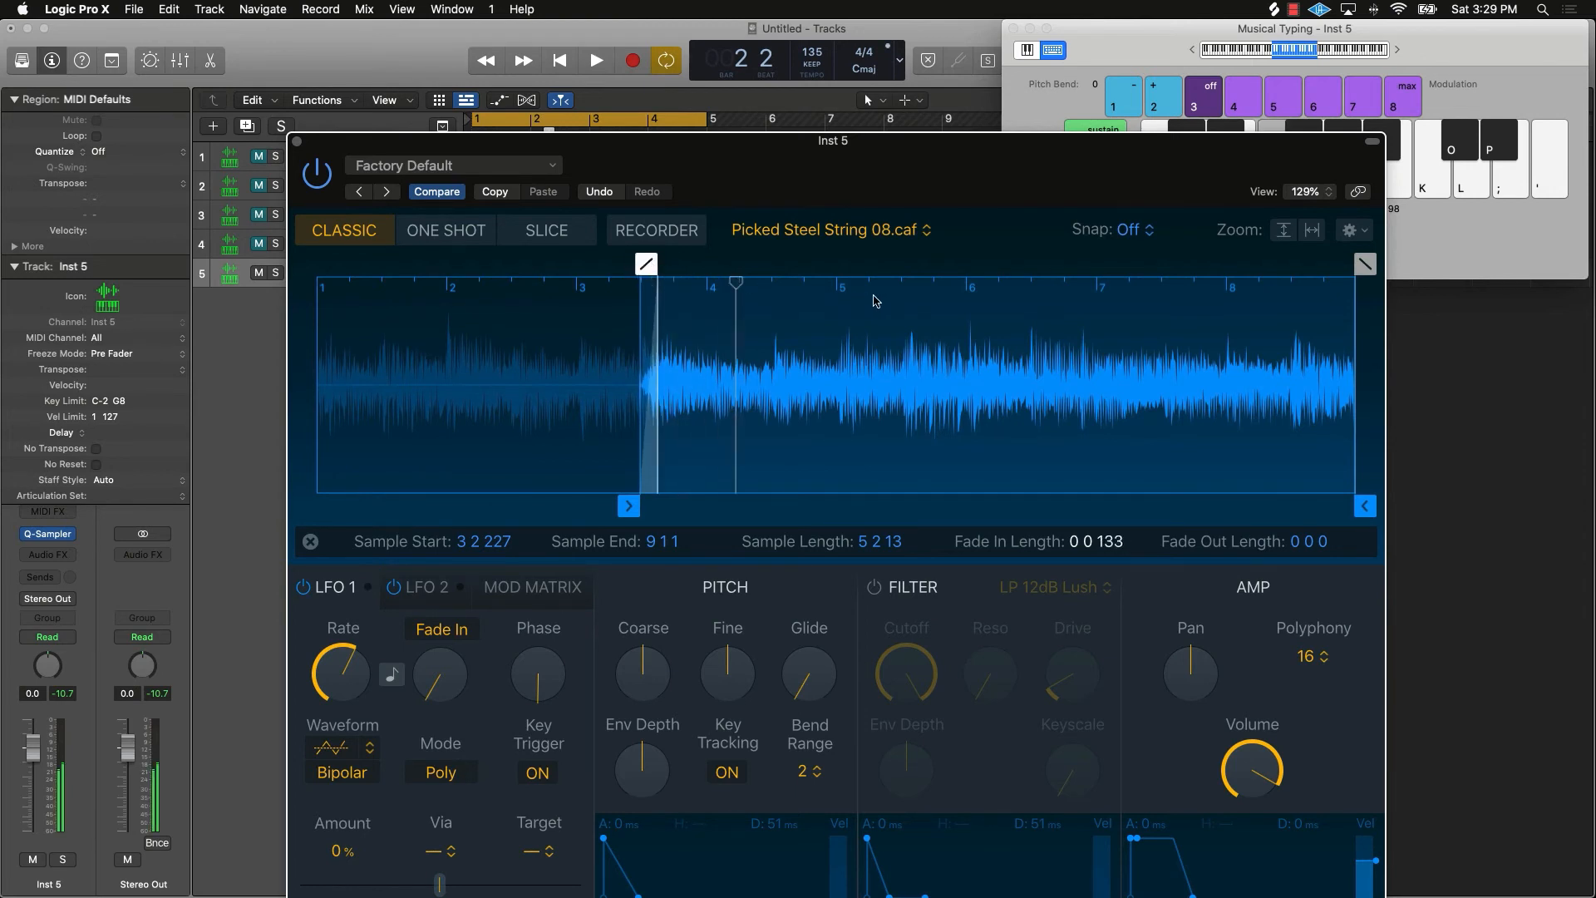
drag(646, 264, 635, 263)
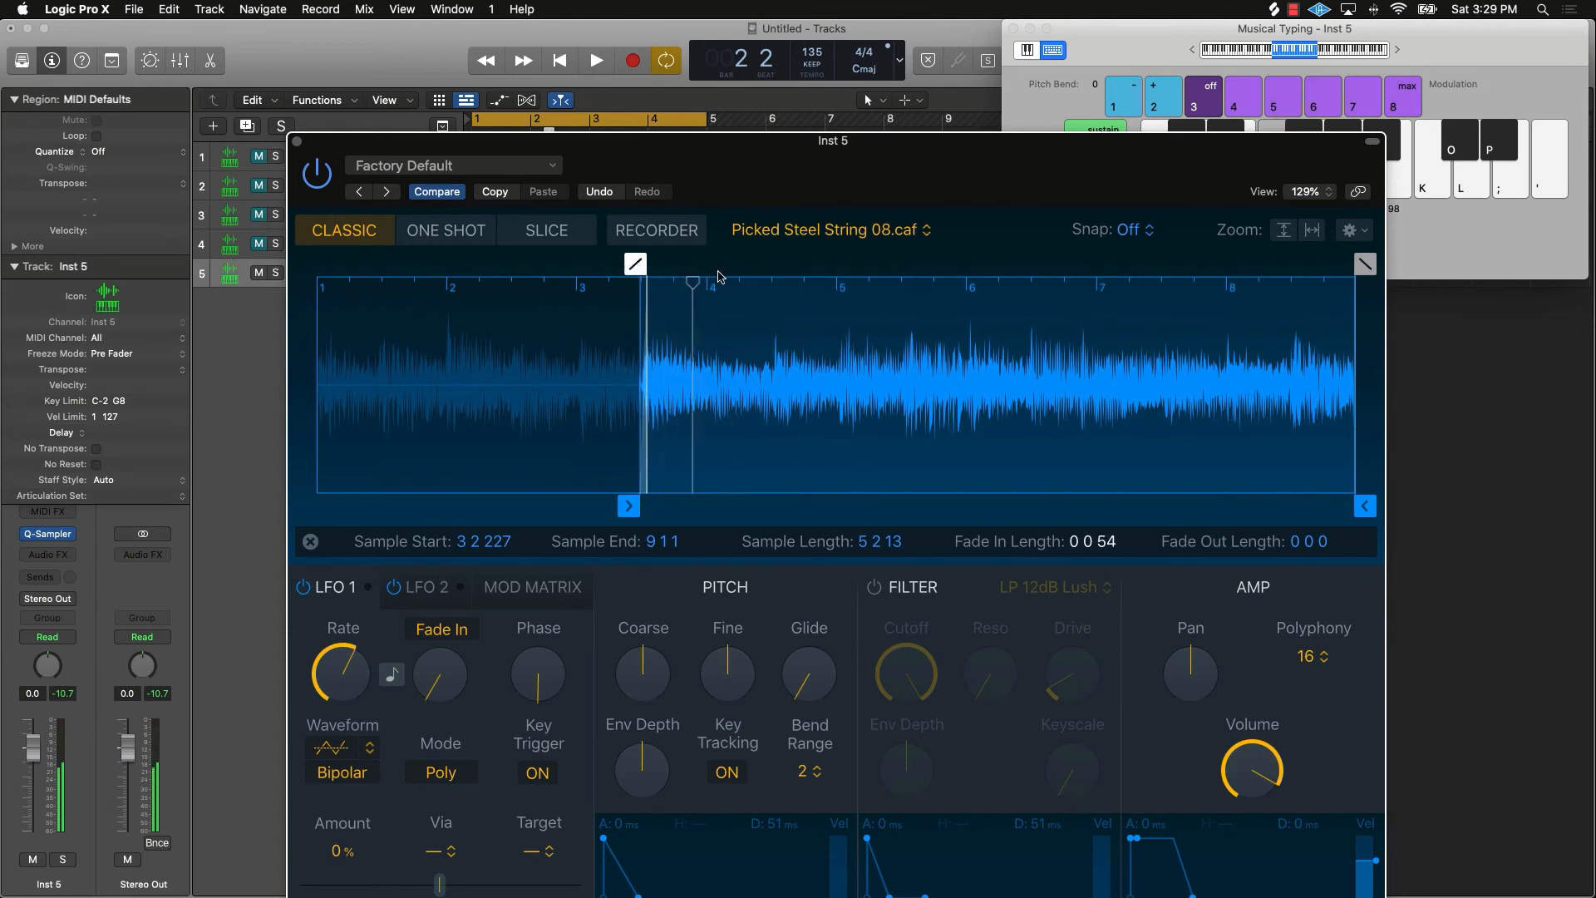
Step: Trim the sample end to about 6 2 208, add a fade-out of about 0 0 52, and audition it on F2
drag(1366, 505, 1026, 520)
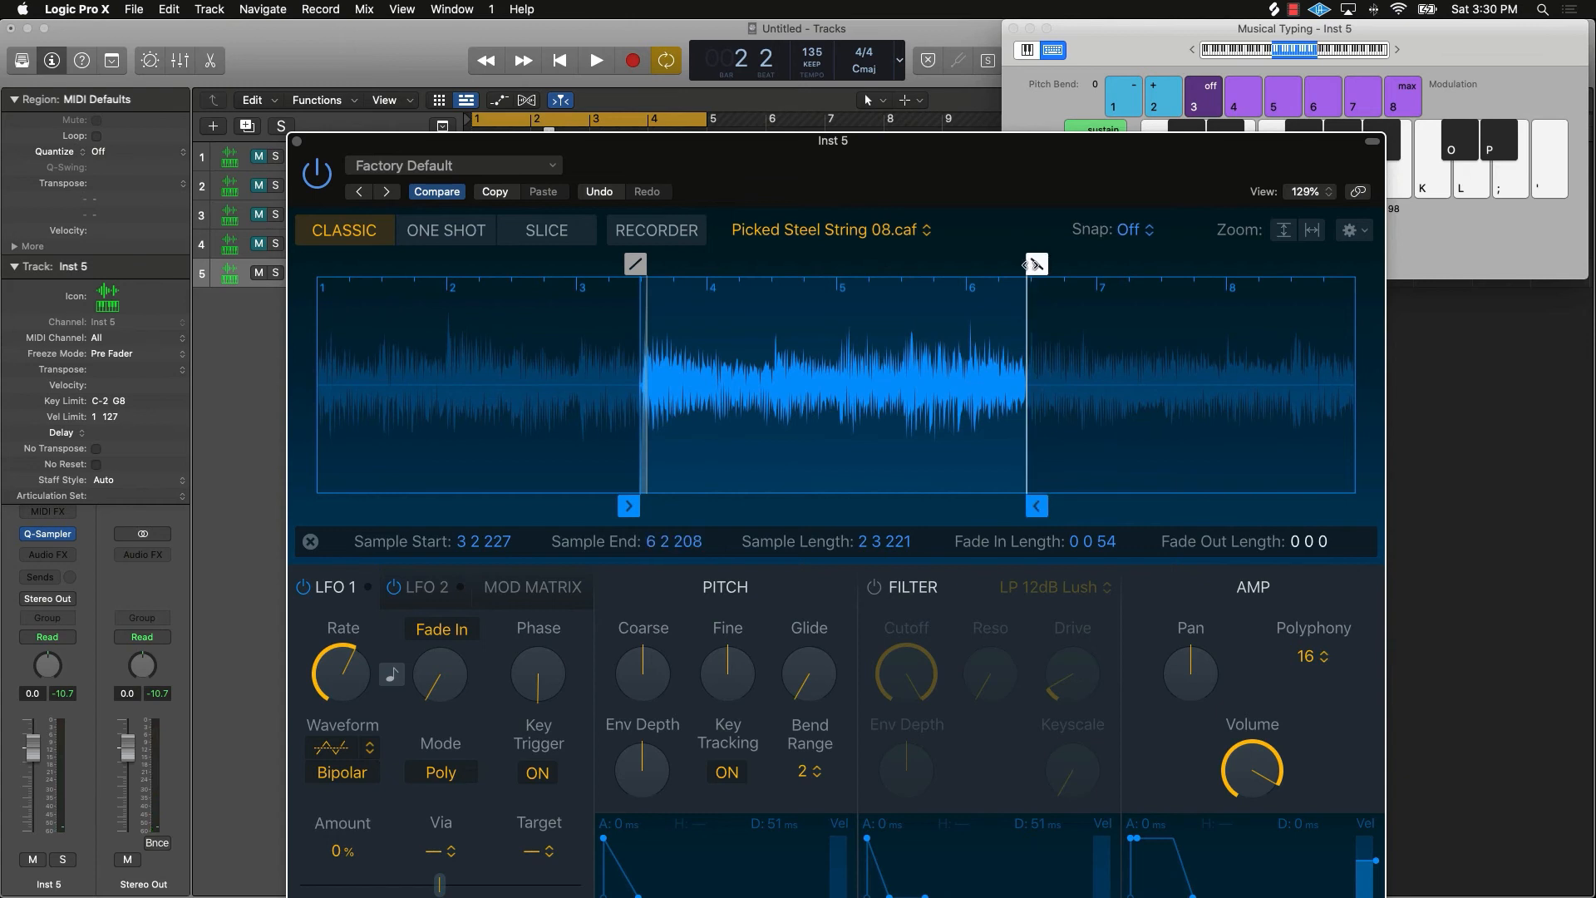
drag(1037, 263, 1029, 264)
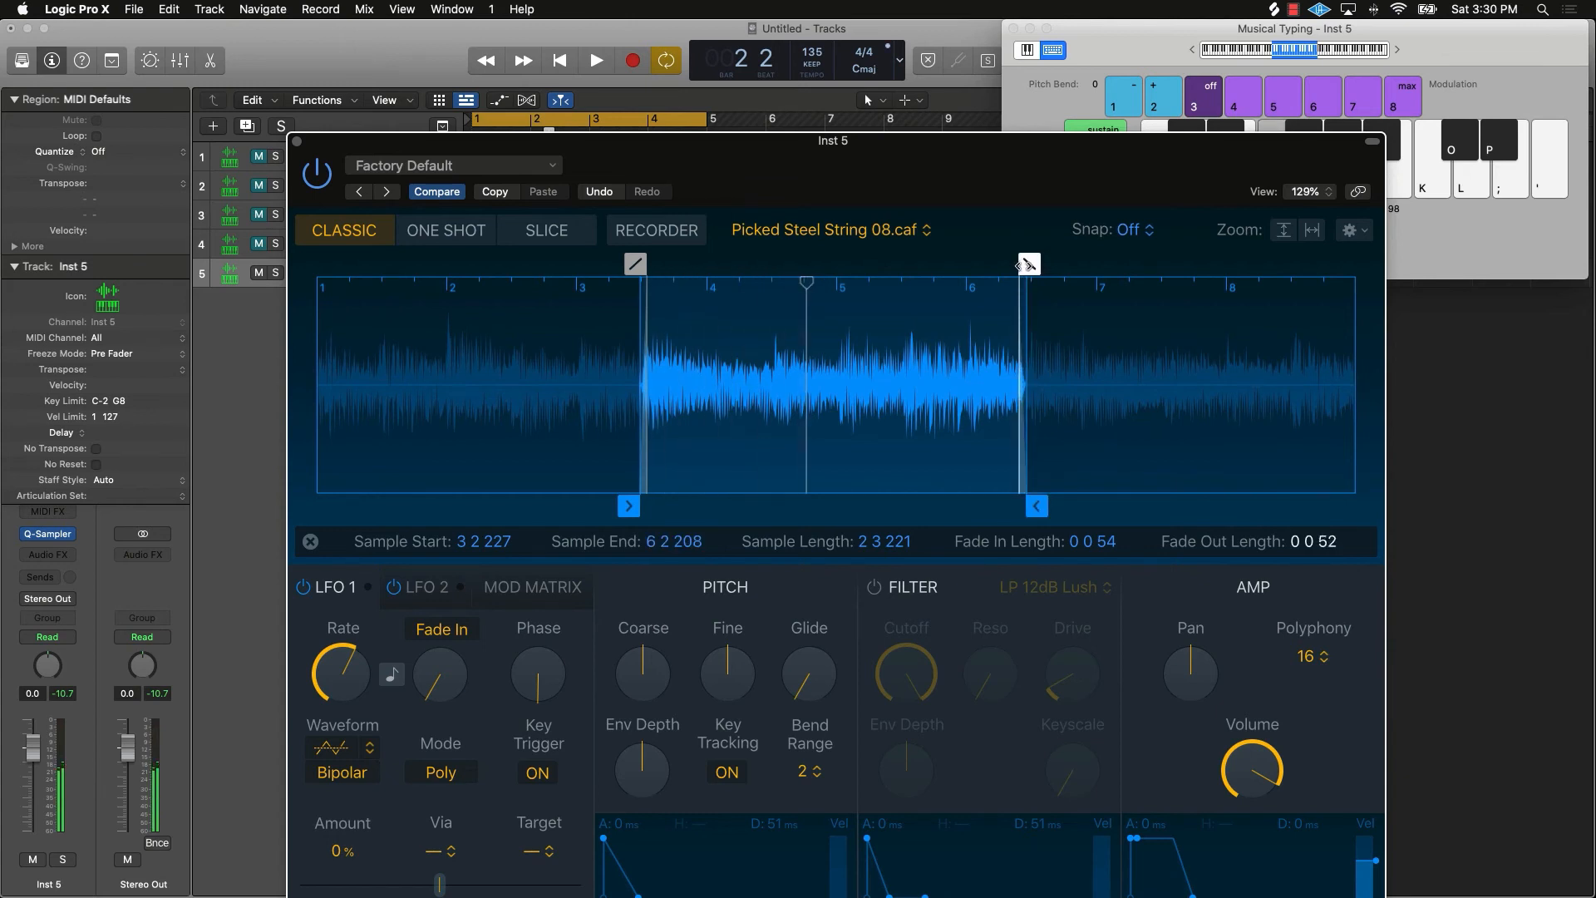
key(f)
key(f)
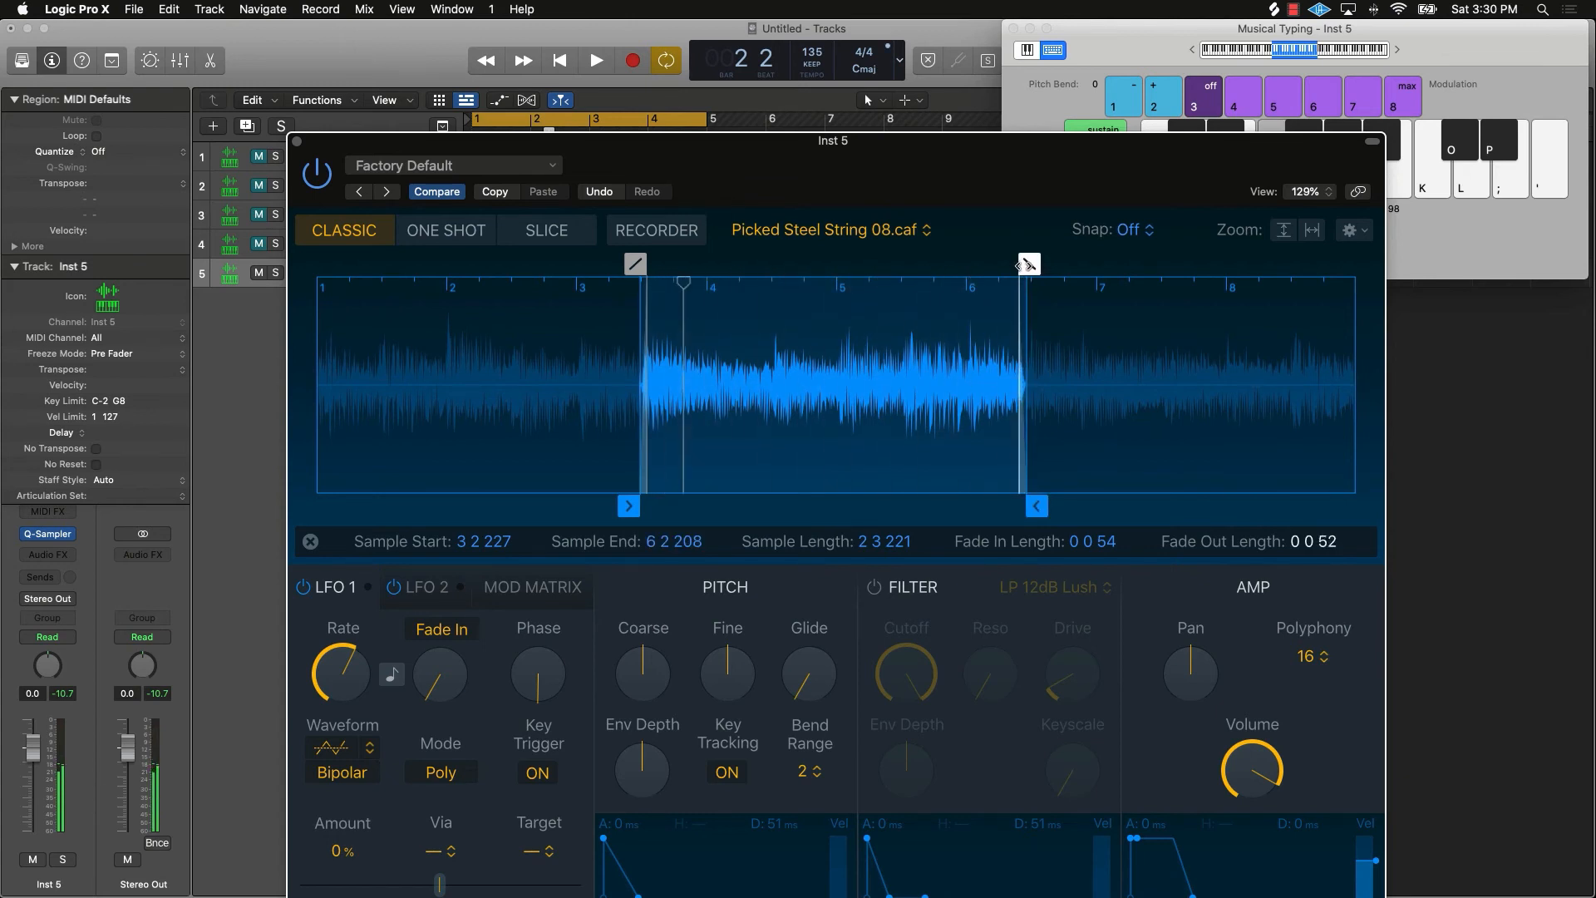
Step: Zoom the waveform horizontally to the trimmed region, and switch the vertical zoom on and off again
click(1311, 230)
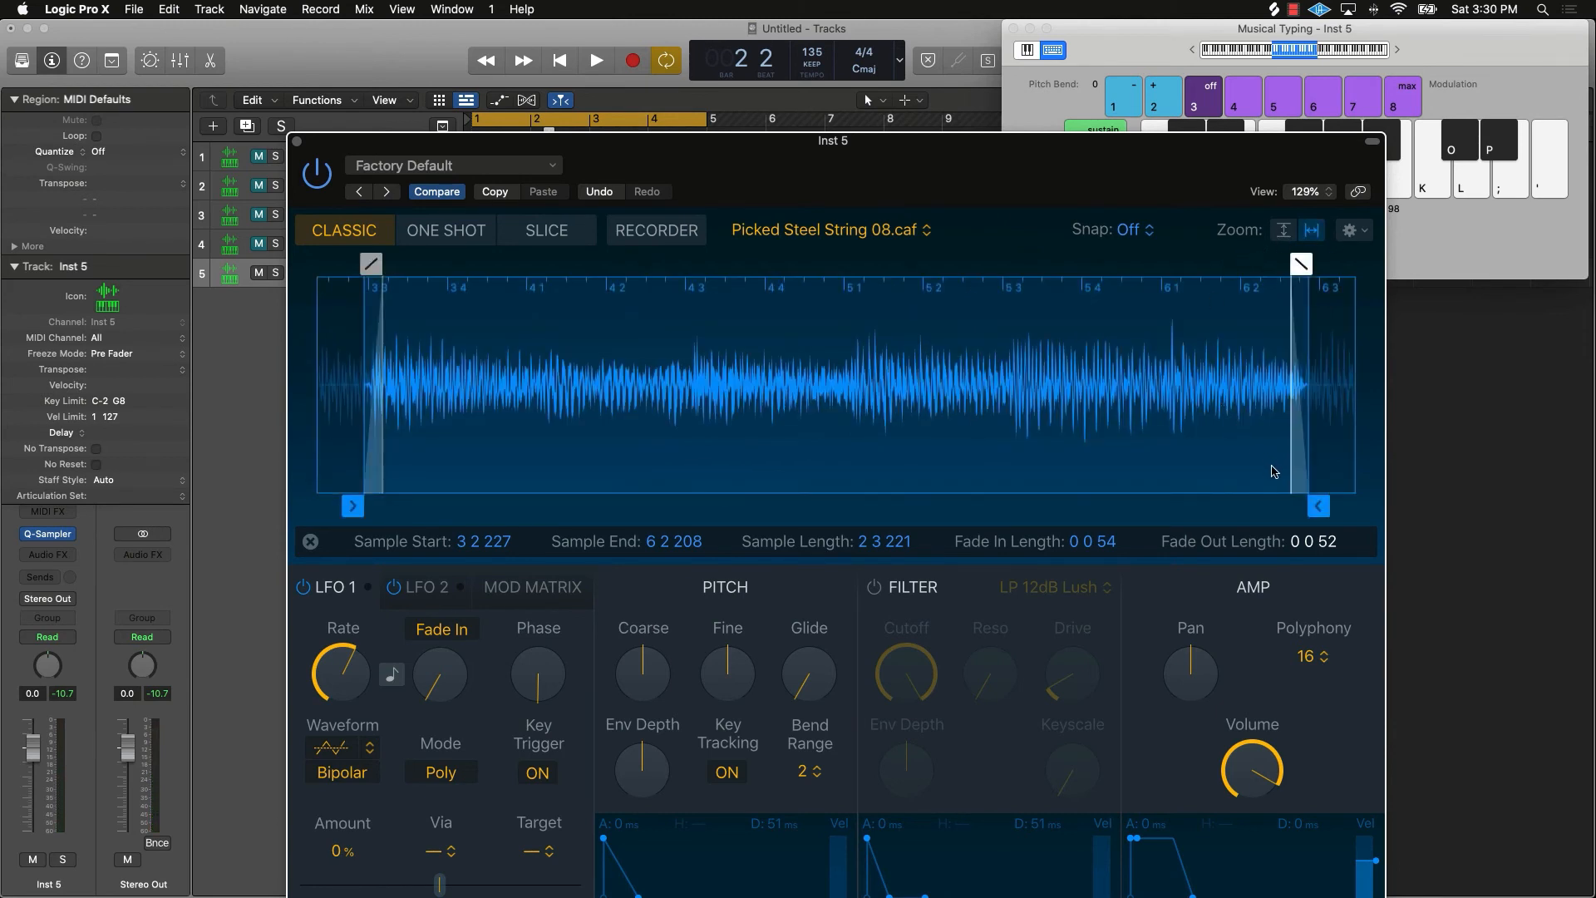
drag(1299, 265, 1299, 265)
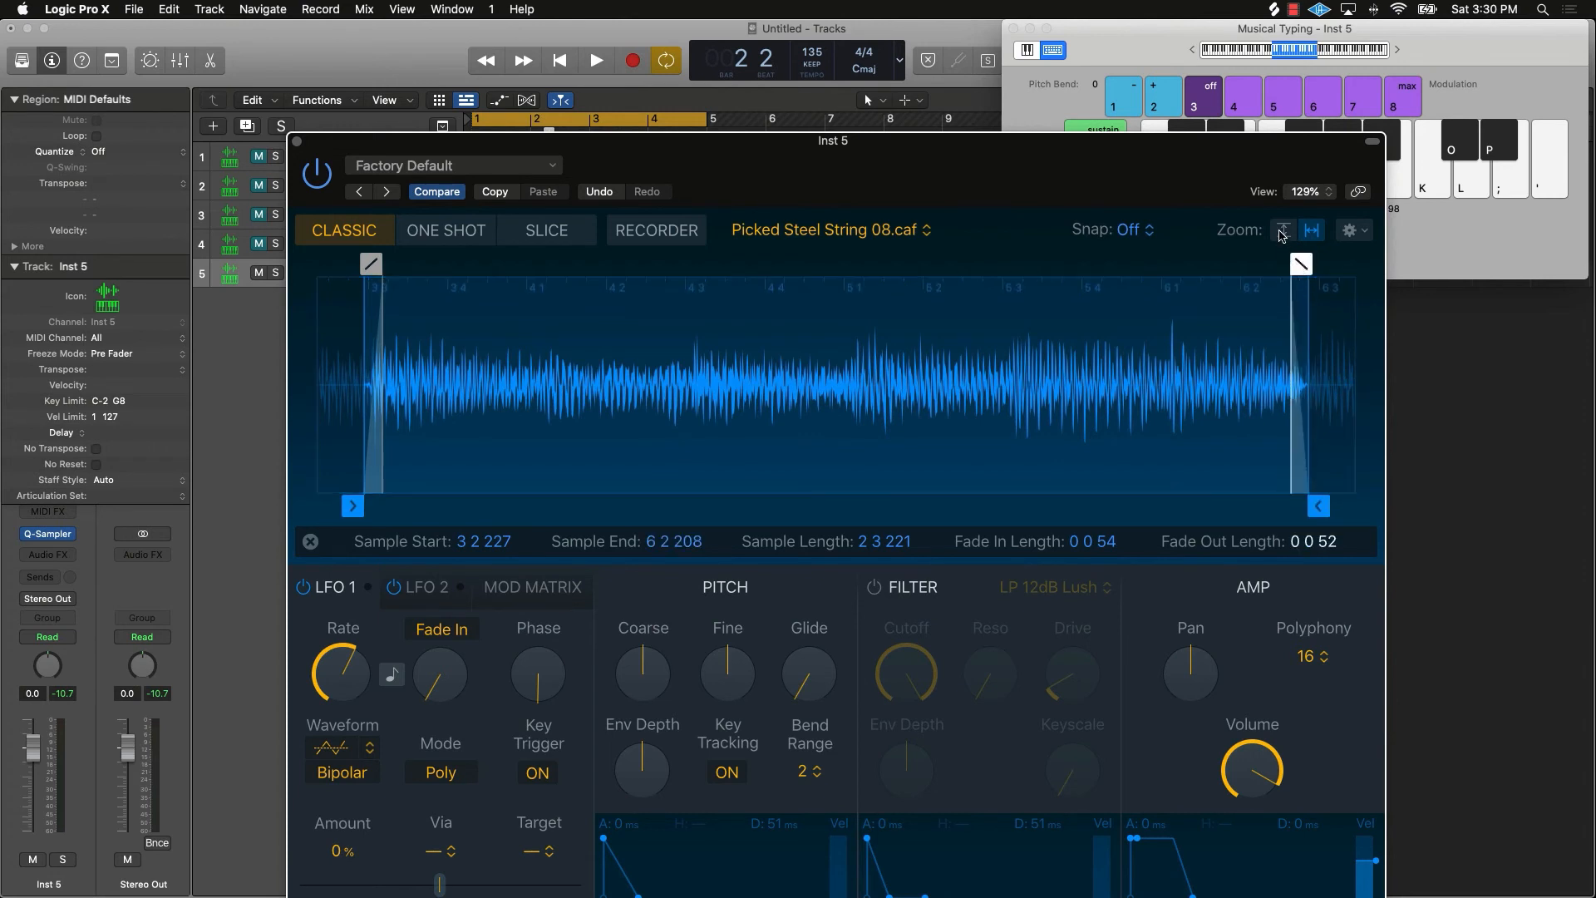
click(1281, 235)
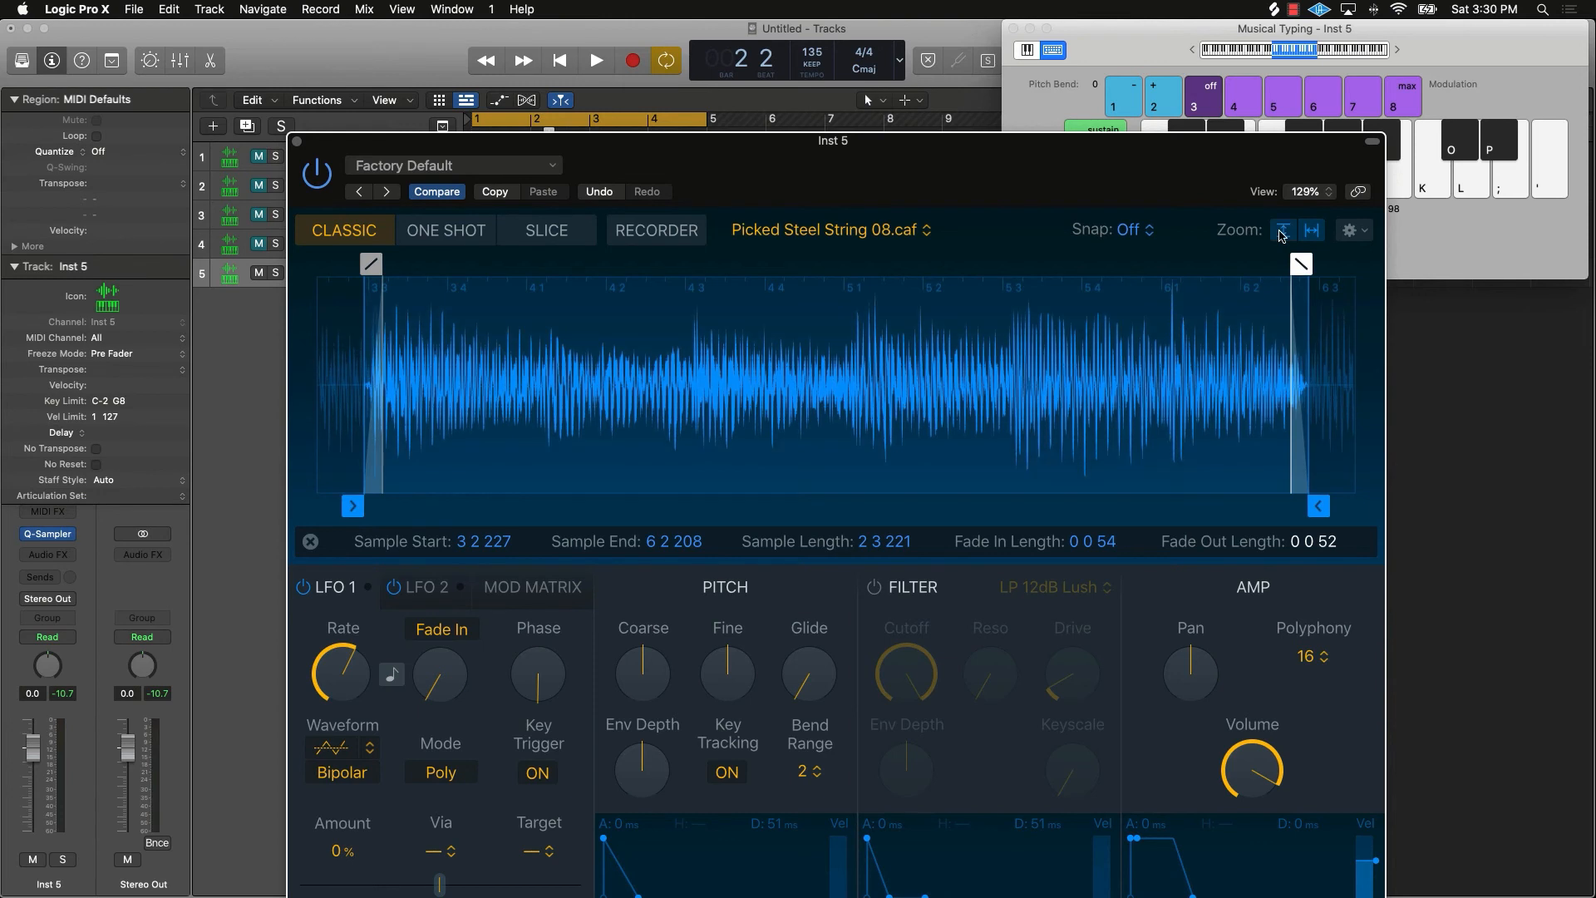
click(1281, 235)
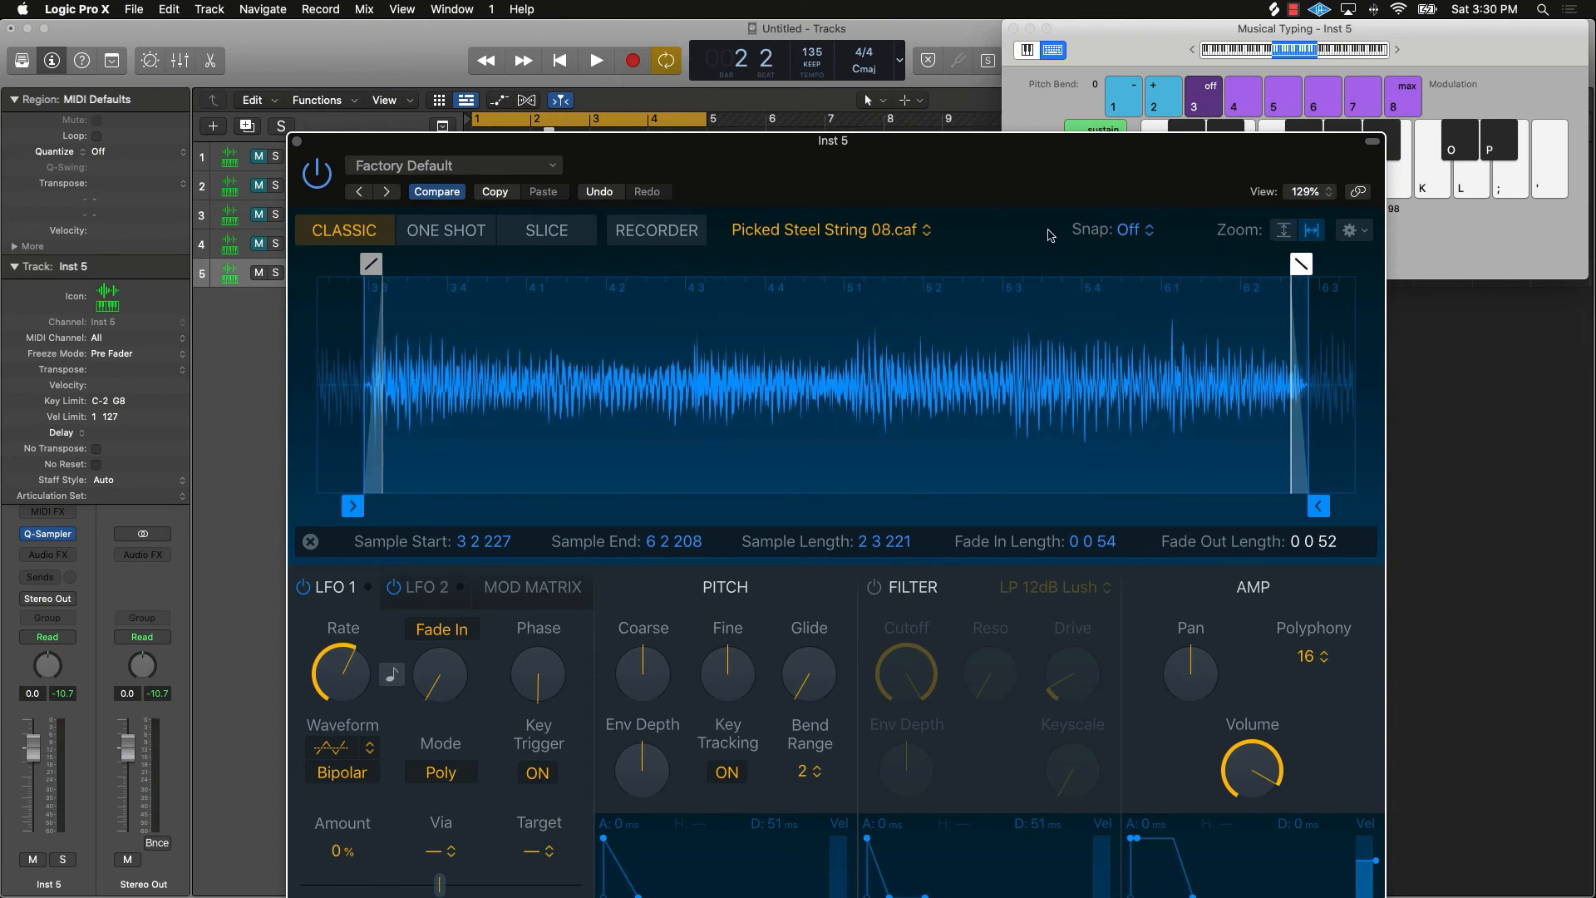
Step: Enable the LP 12dB Lush filter, lower its cutoff, set its envelope depth to about +42.7%, and raise its resonance and keyscale
drag(932, 156, 904, 44)
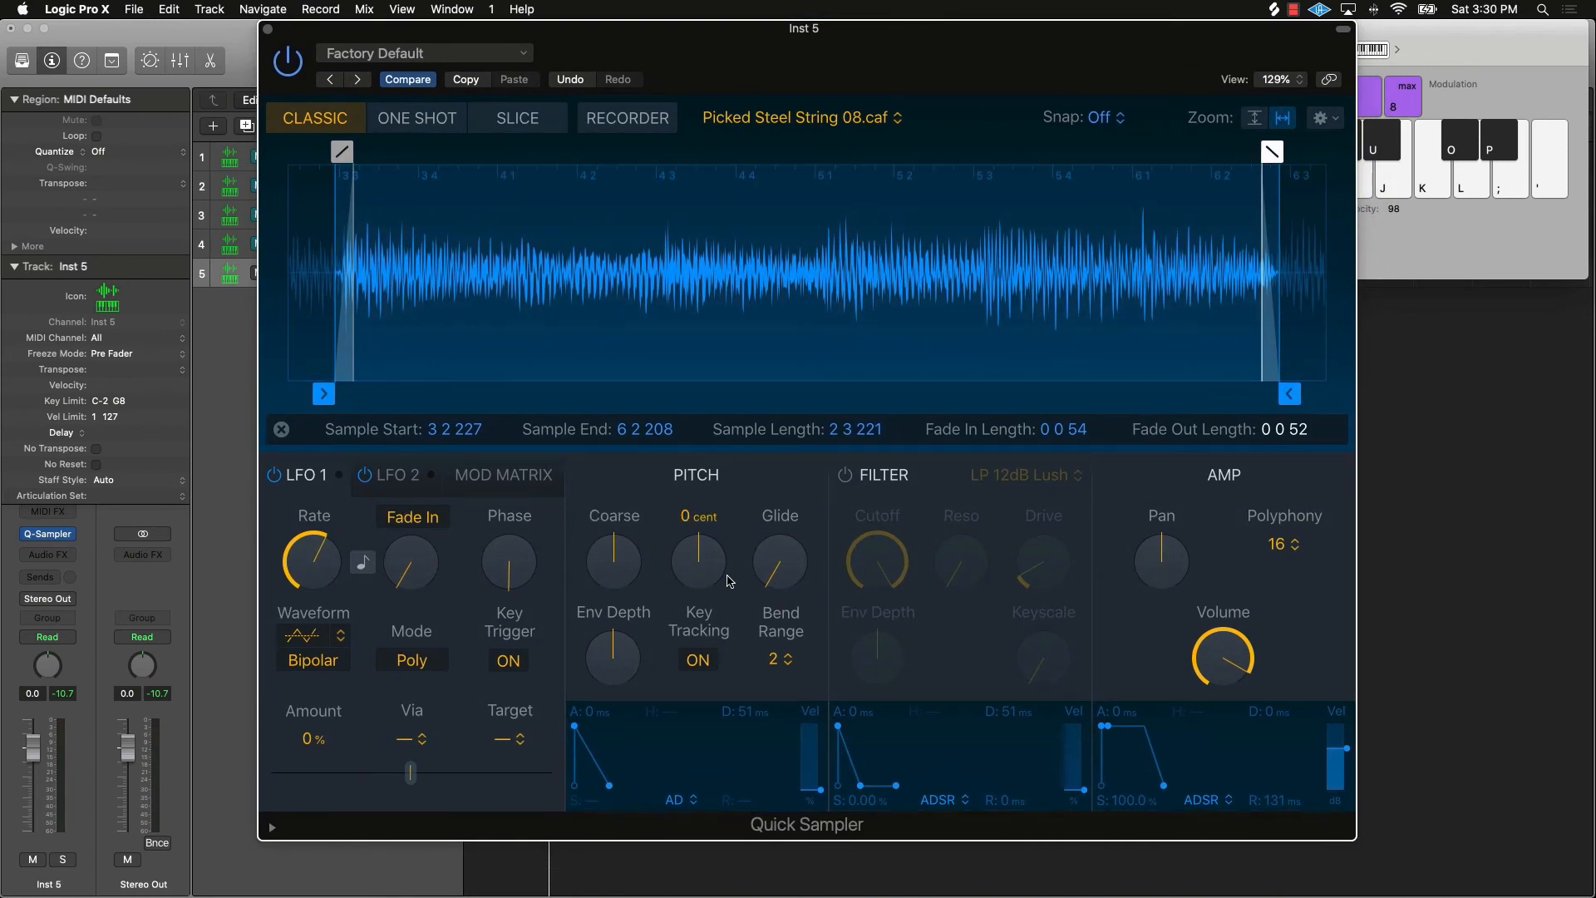
key(a)
click(846, 480)
drag(878, 564, 870, 633)
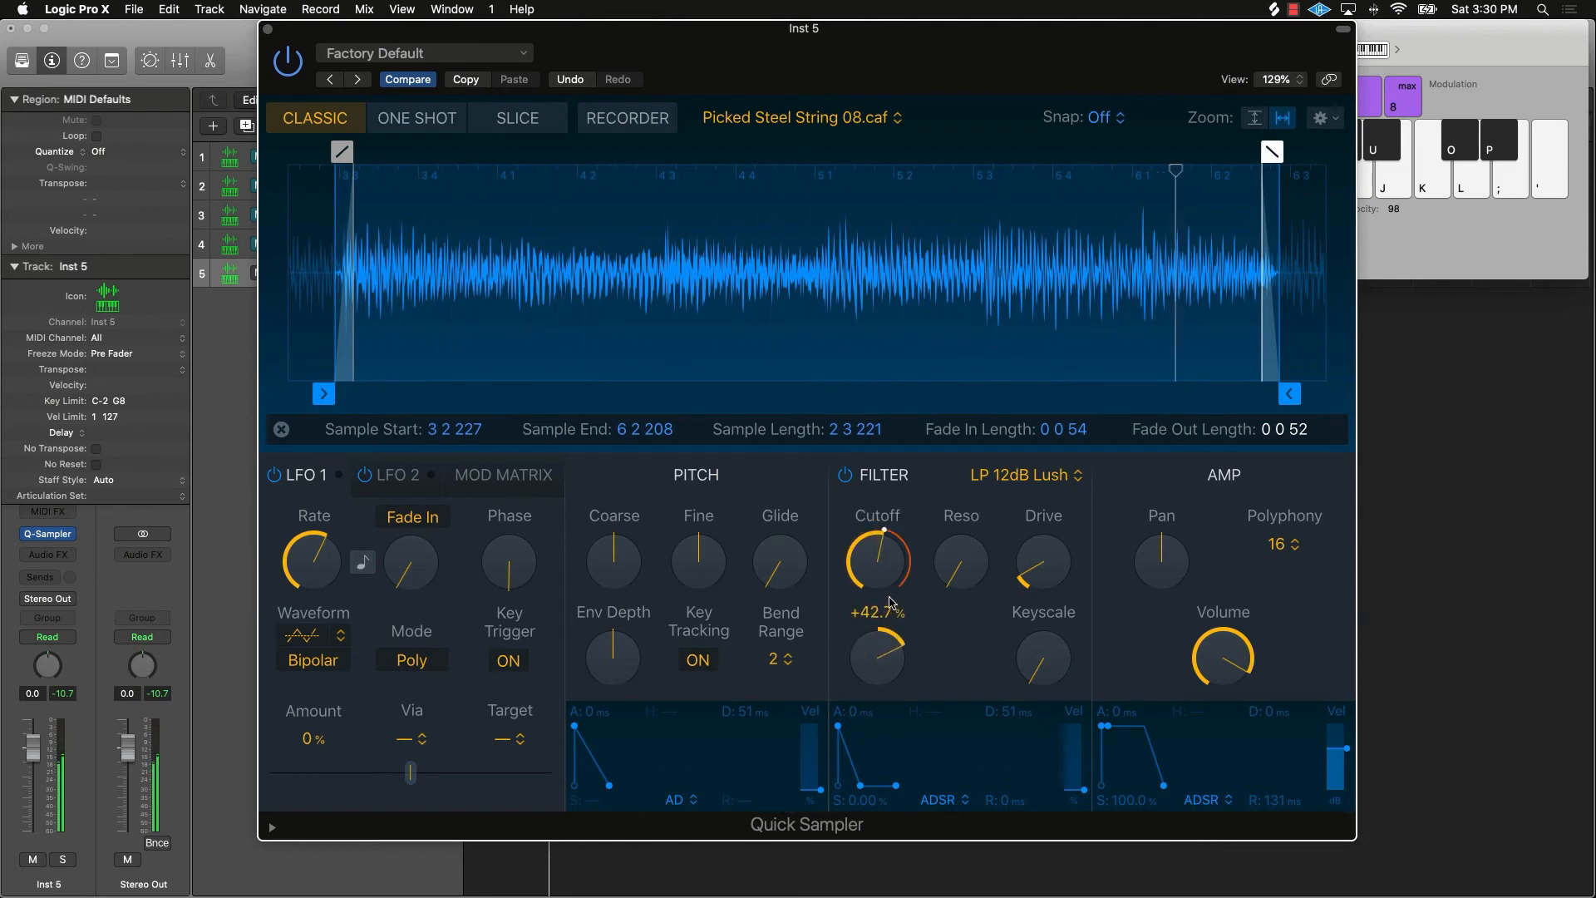
drag(957, 565, 948, 518)
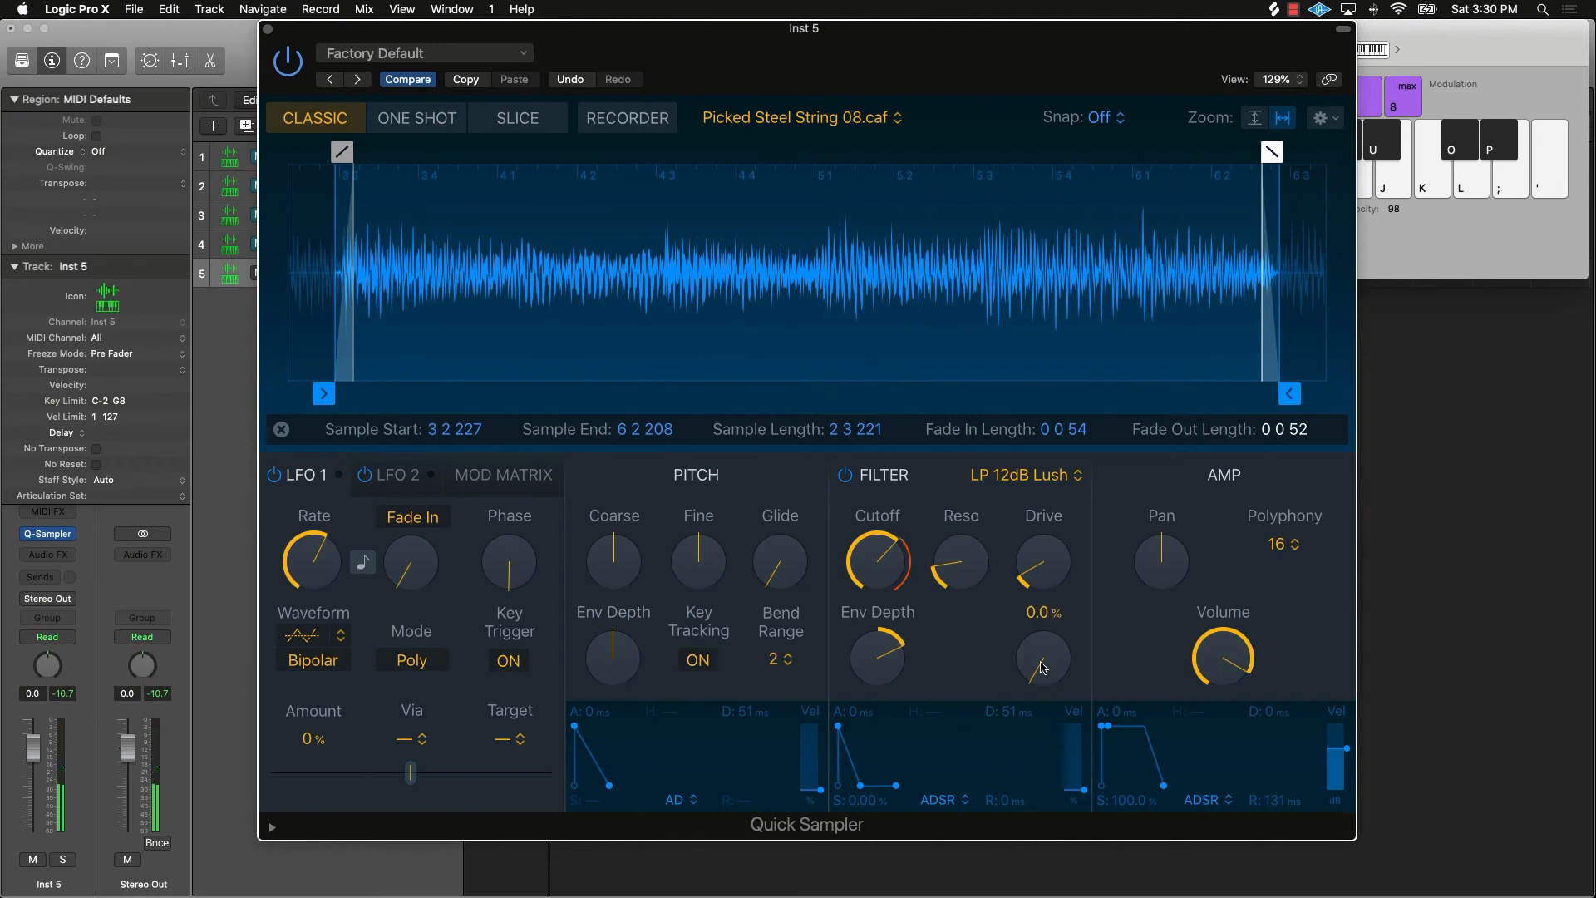
drag(1044, 668, 1026, 551)
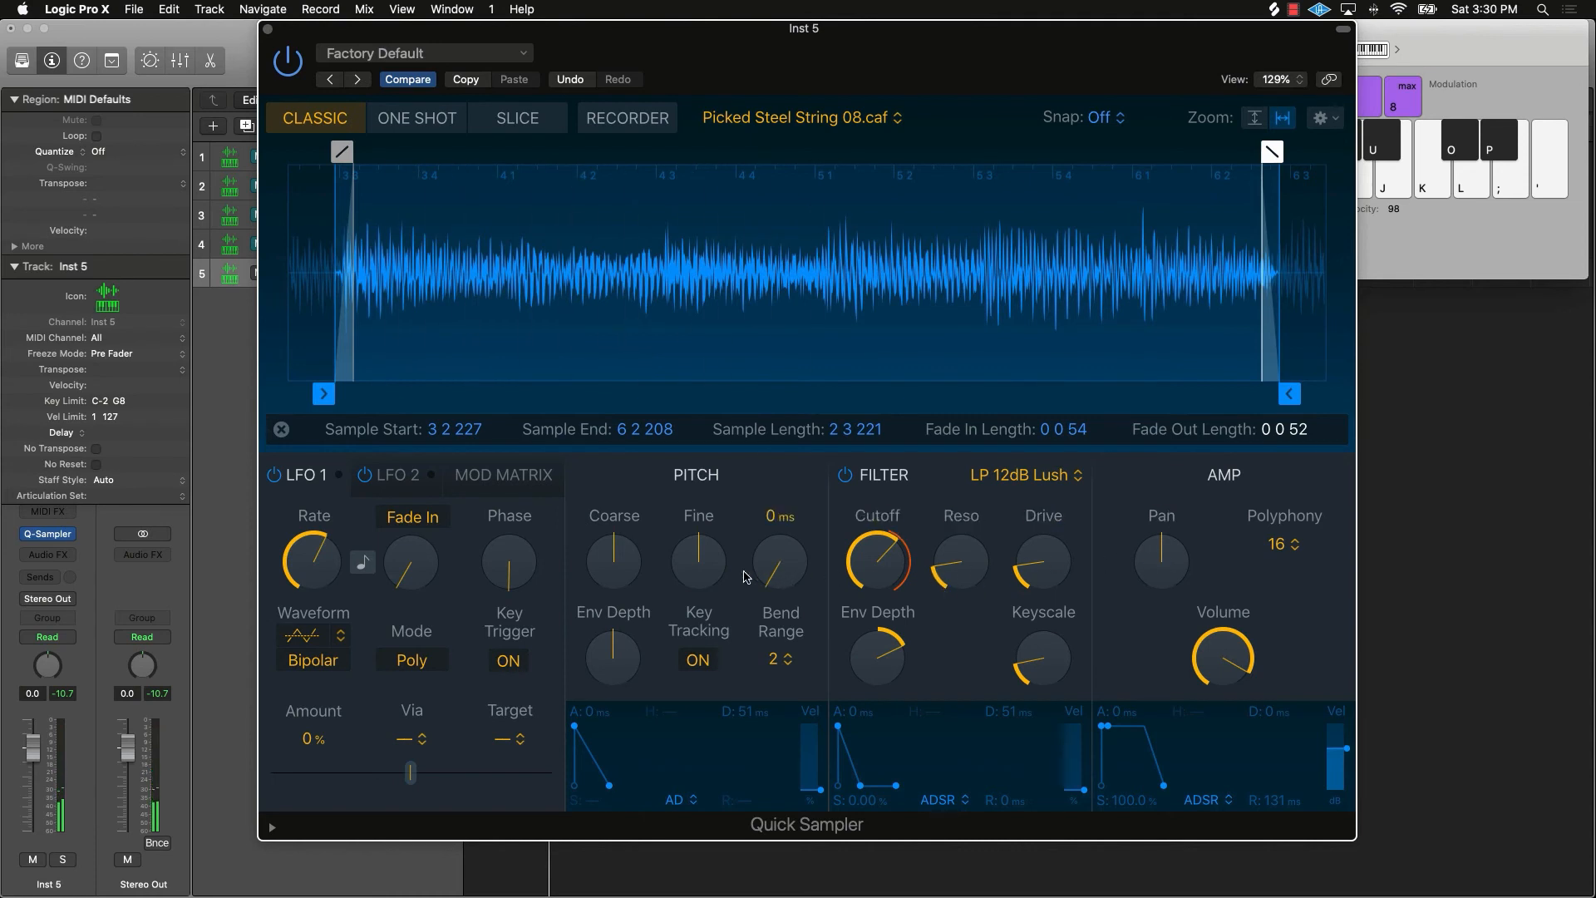
Step: Raise the pitch Glide, audition the slides between C2 and C3, and reduce the Glide to a low amount
drag(771, 579, 754, 489)
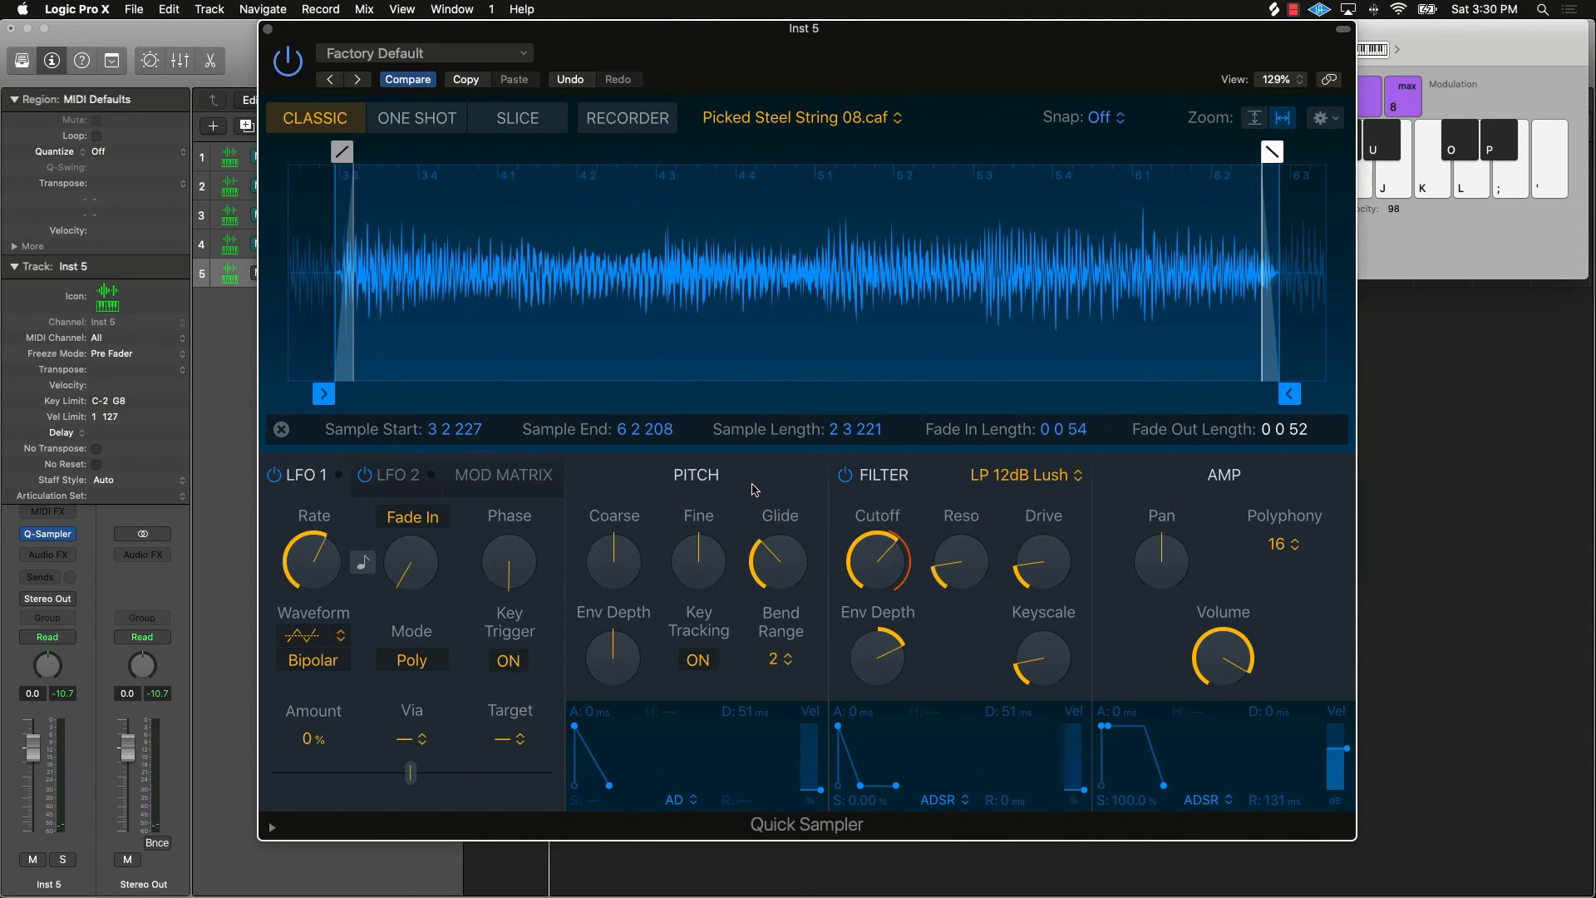
key(k)
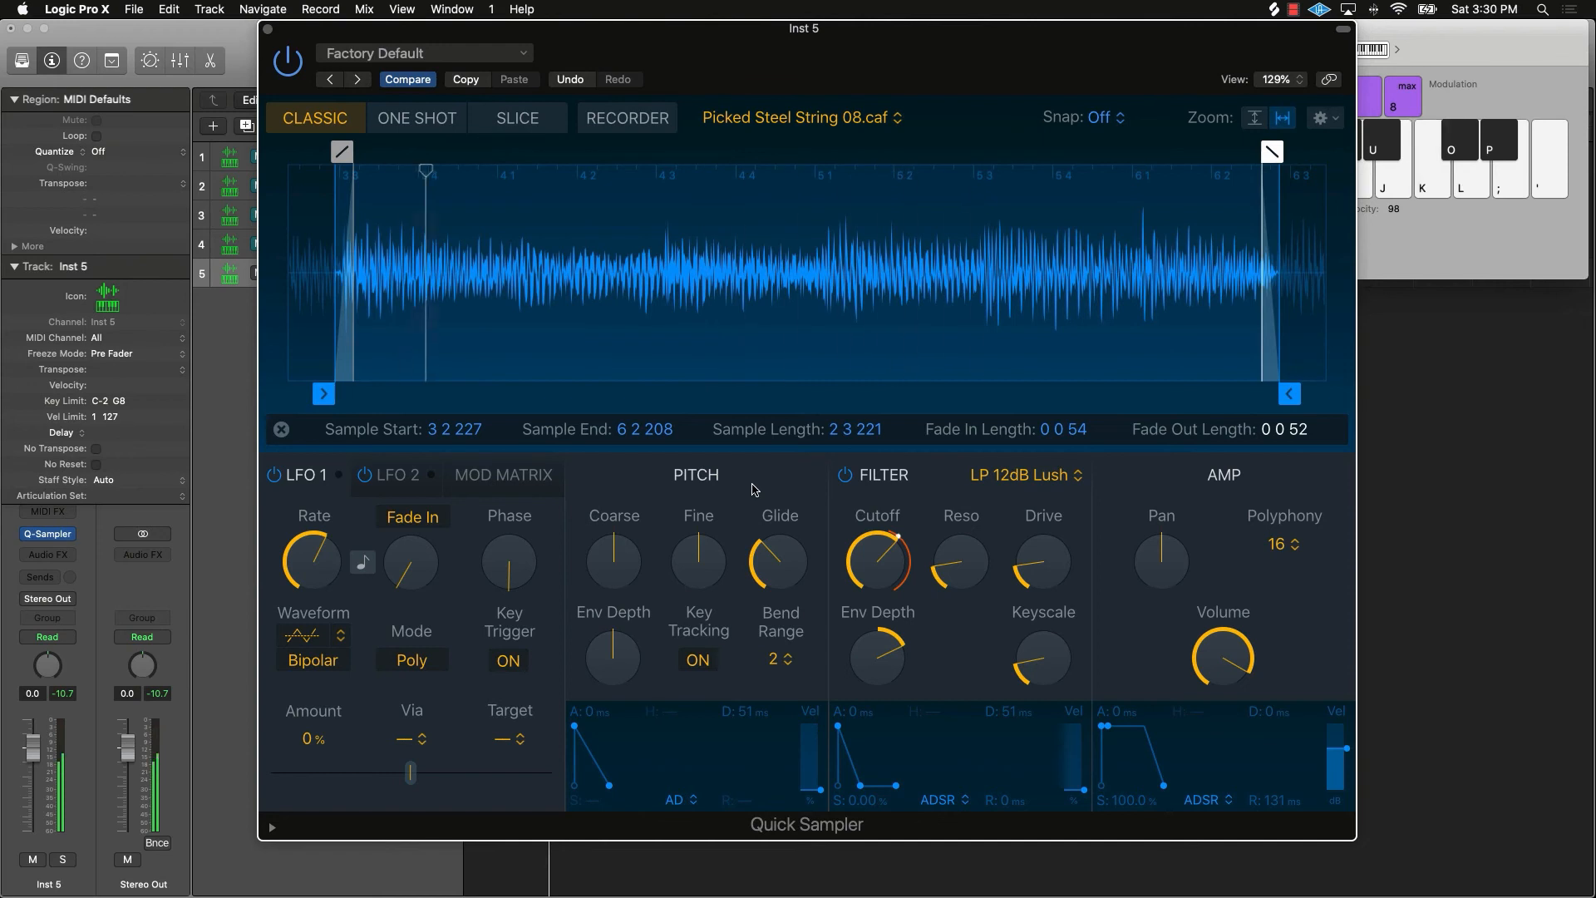
key(a)
key(a)
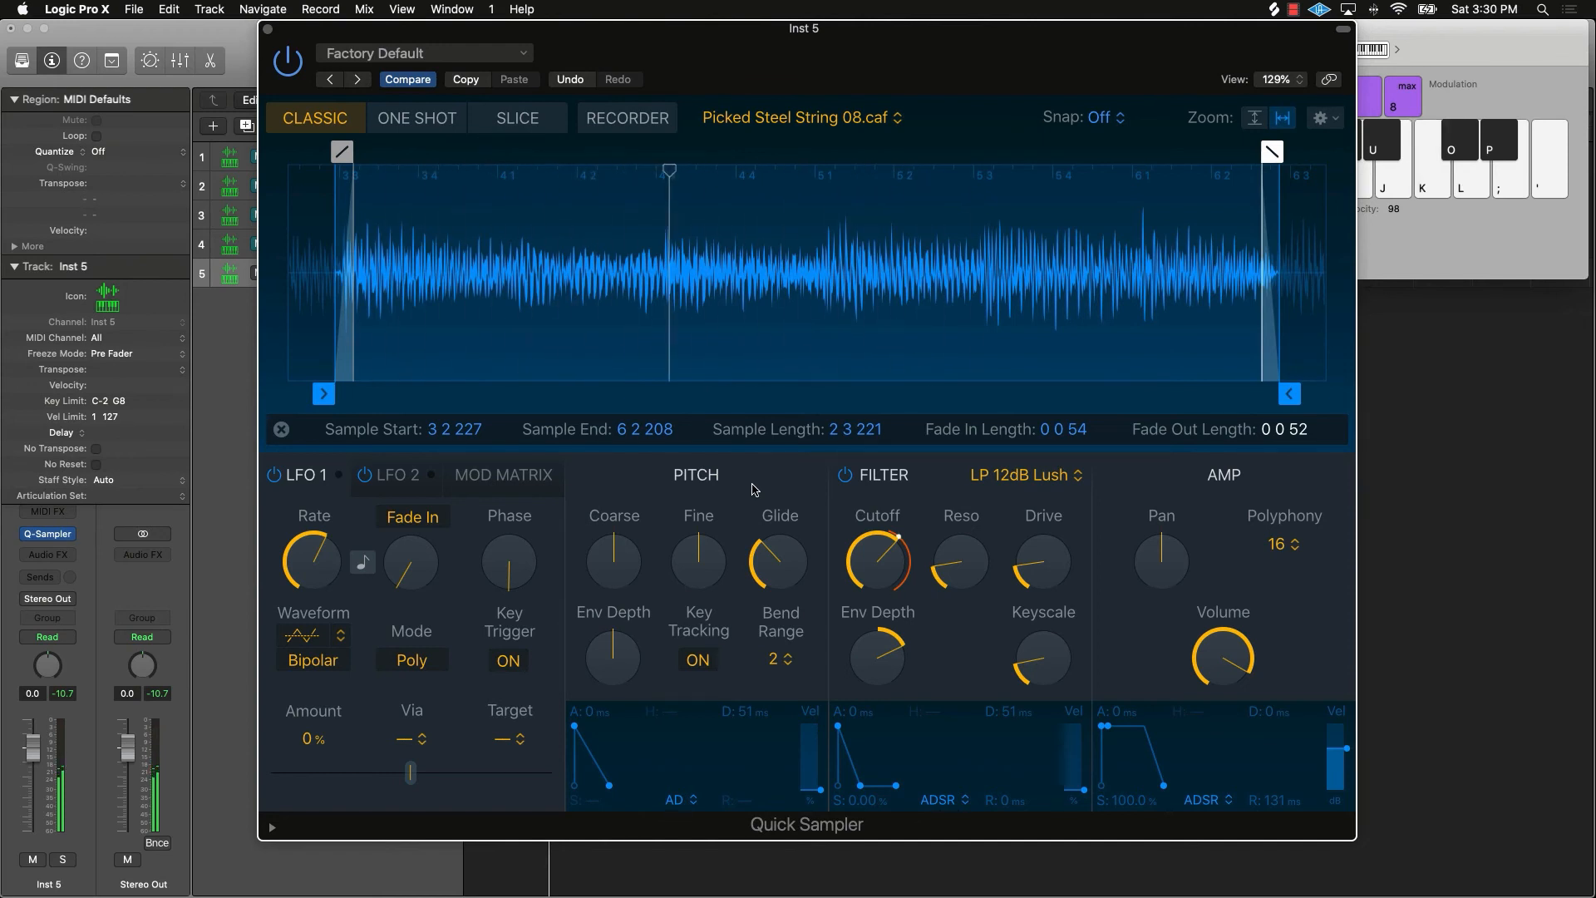
key(k)
key(a)
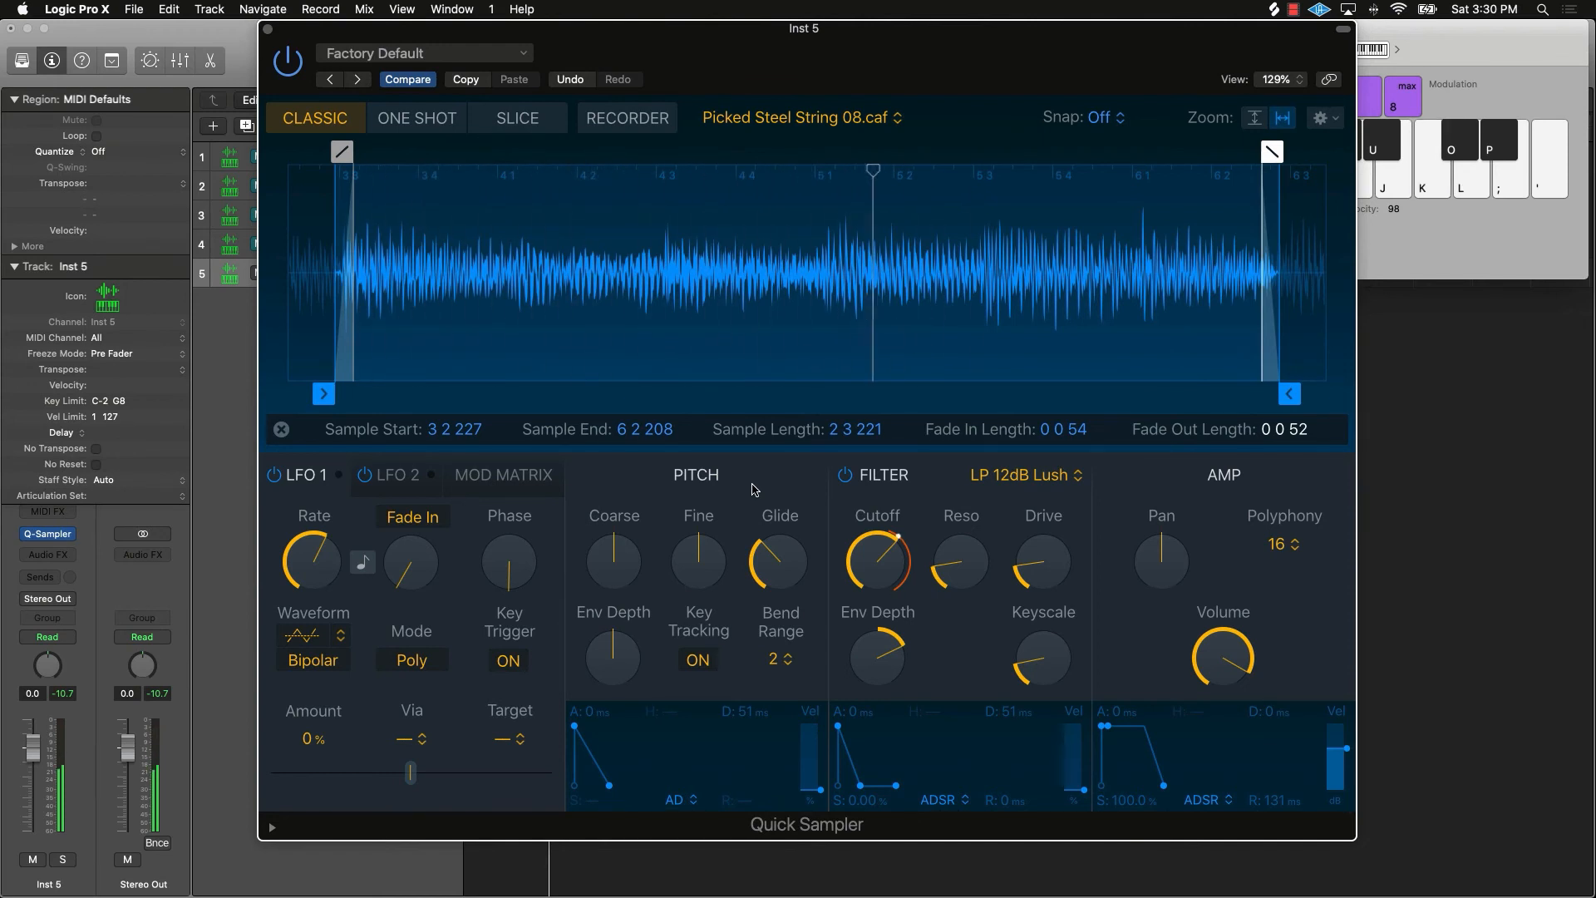
key(a)
key(a)
key(a)
drag(760, 546, 766, 595)
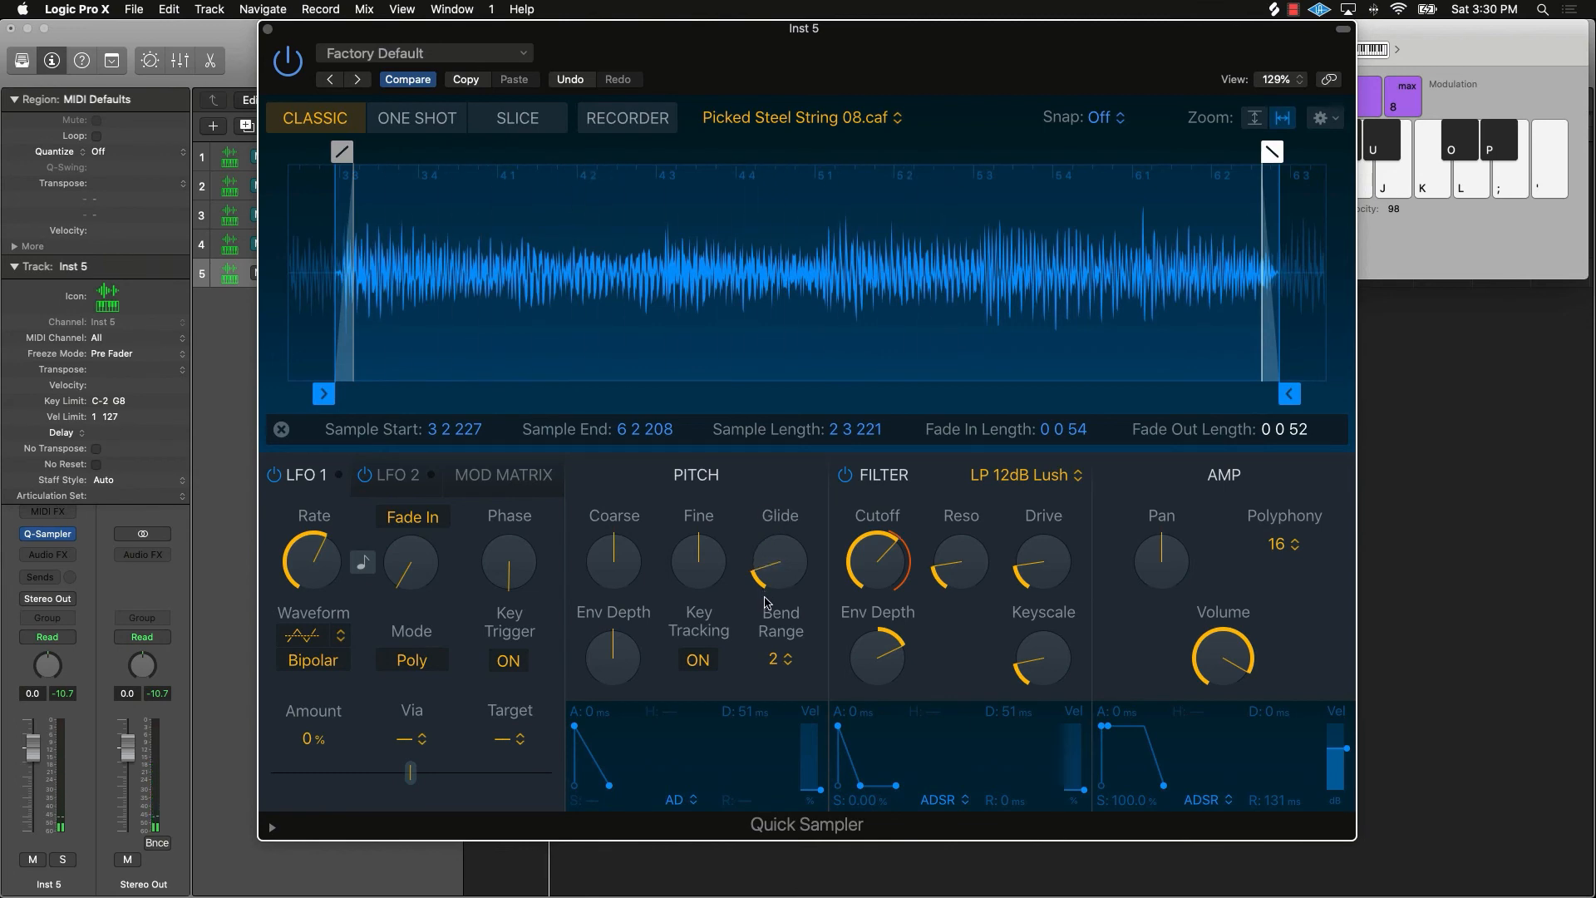
Step: Uncover the Musical Typing keyboard and lengthen the pitch envelope's decay to 10000 ms
drag(1011, 59, 795, 8)
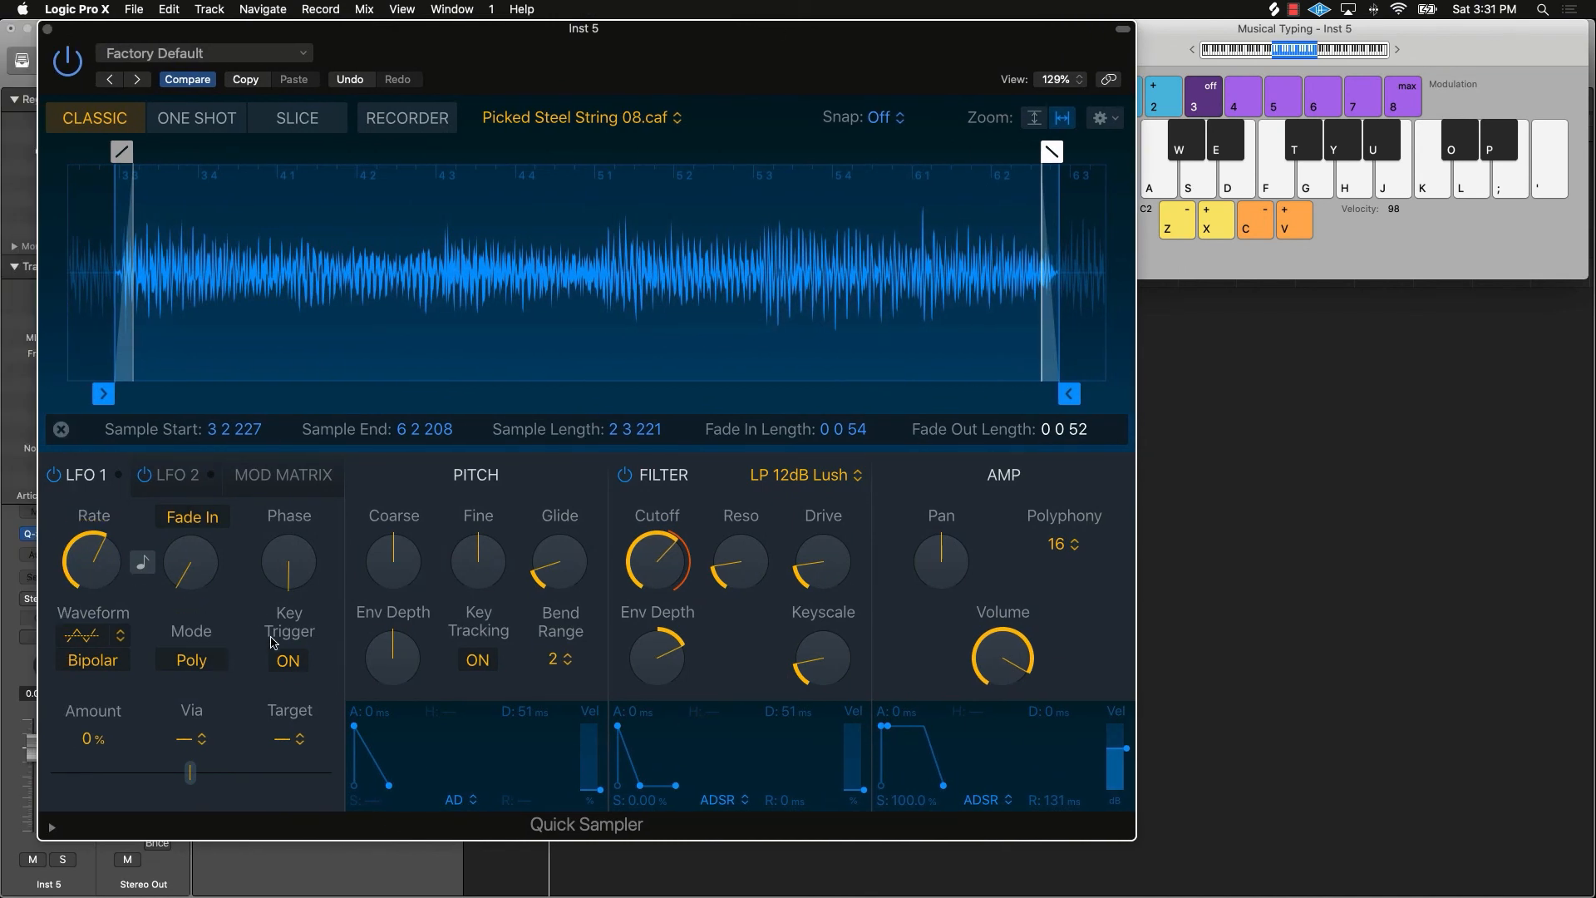
drag(391, 786, 469, 786)
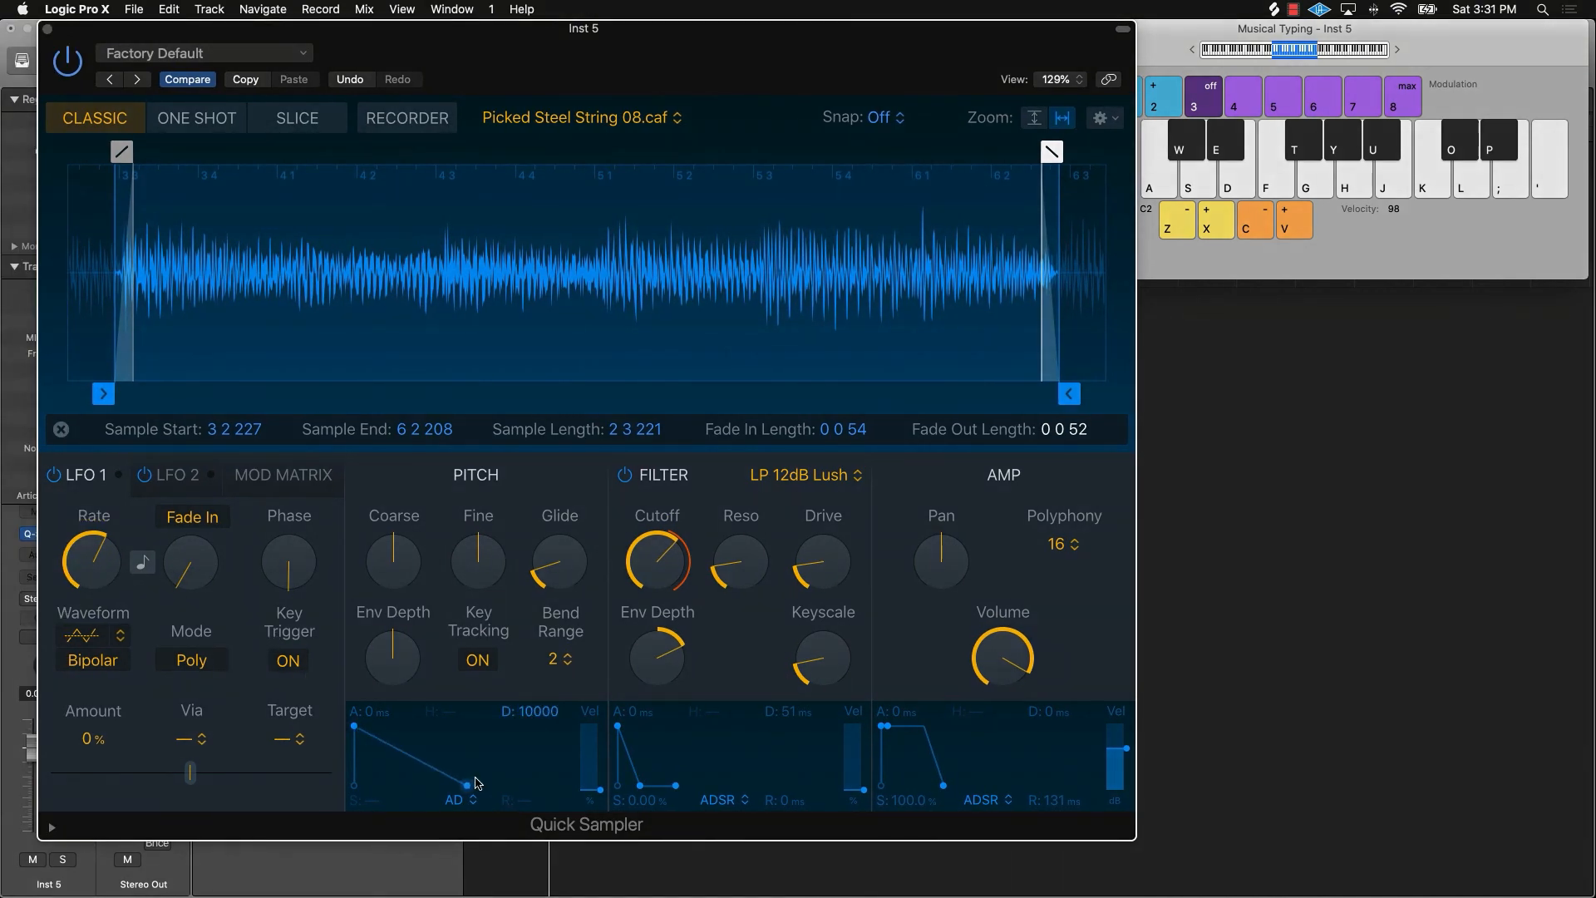
Step: Set the LFO 1 amount to about +62.9%, audition it repeatedly on F2, and show the LFO 2 settings
drag(189, 780, 287, 773)
key(f)
key(f)
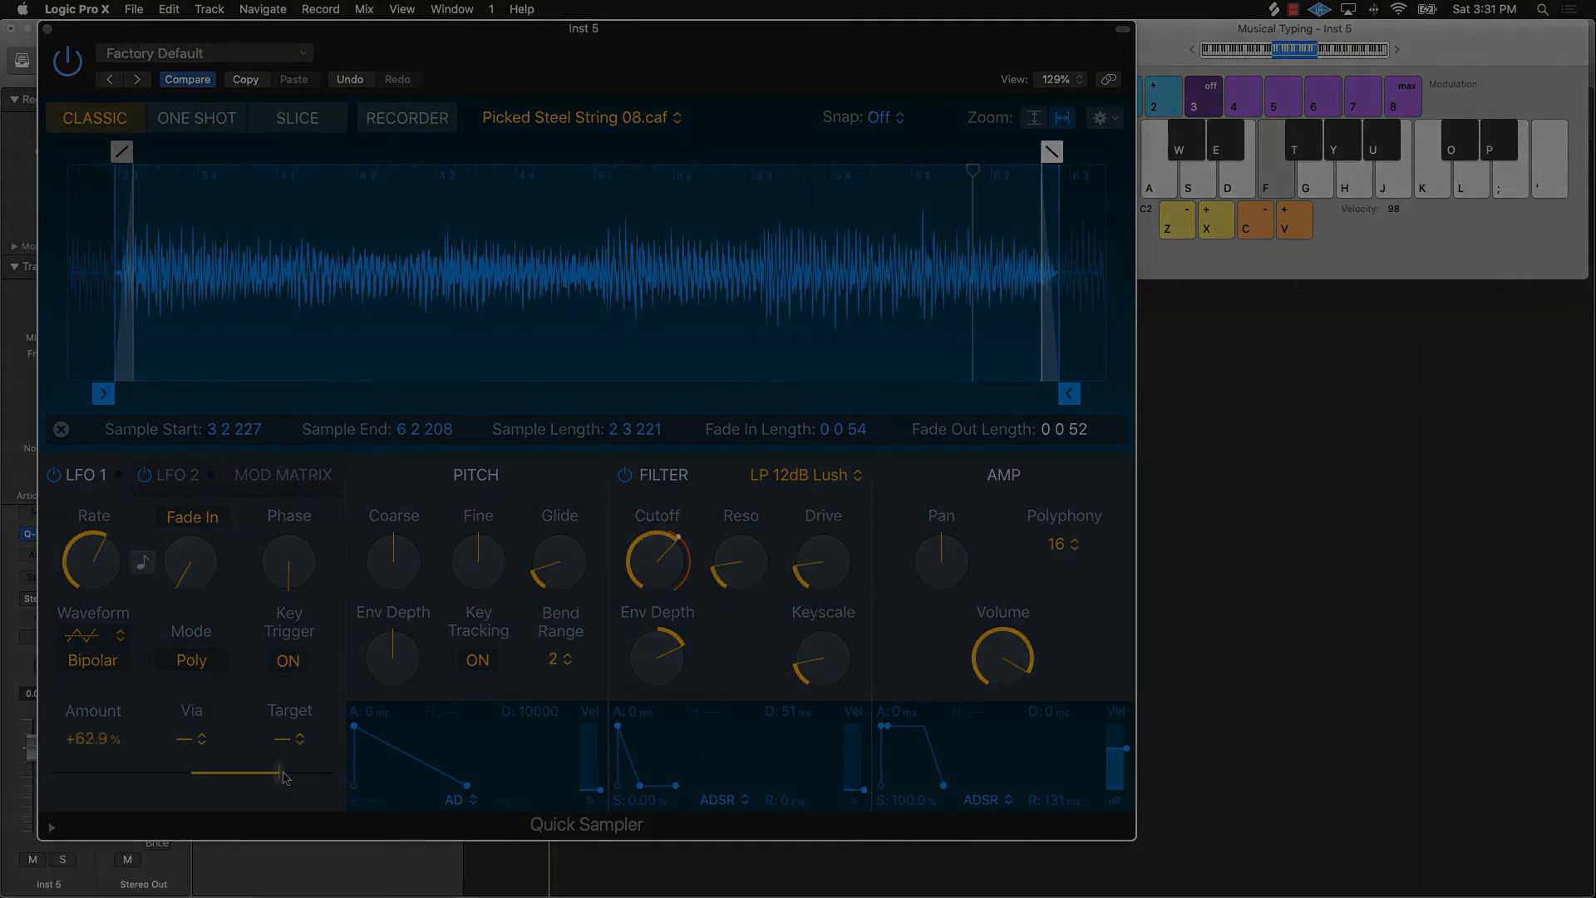
key(f)
key(f)
key(f)
key(f)
key(f)
key(f)
click(171, 475)
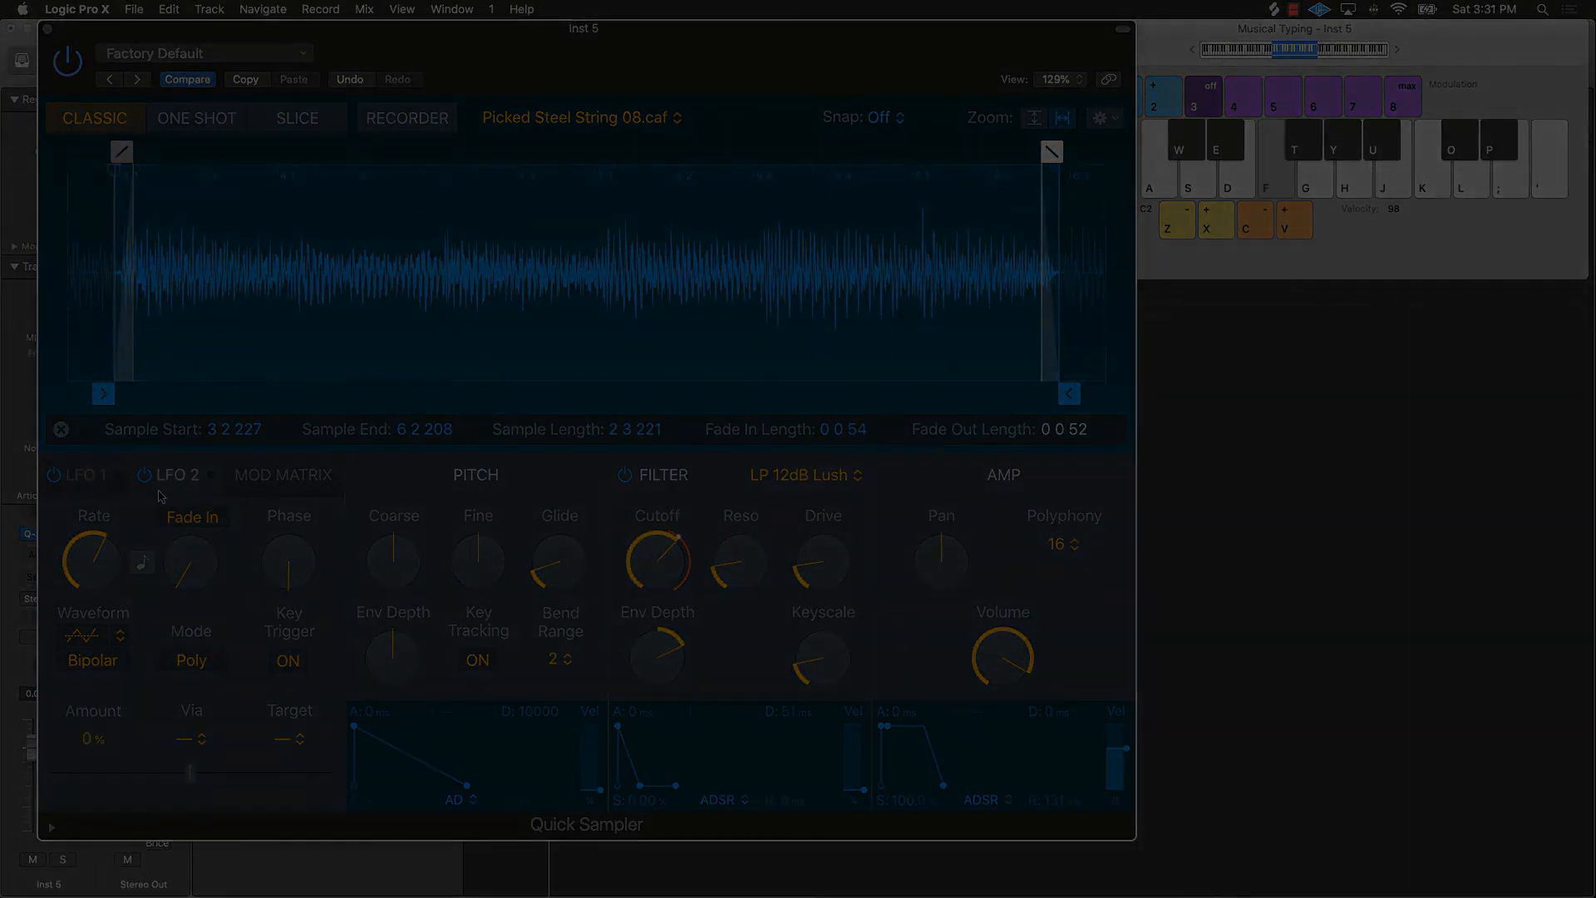